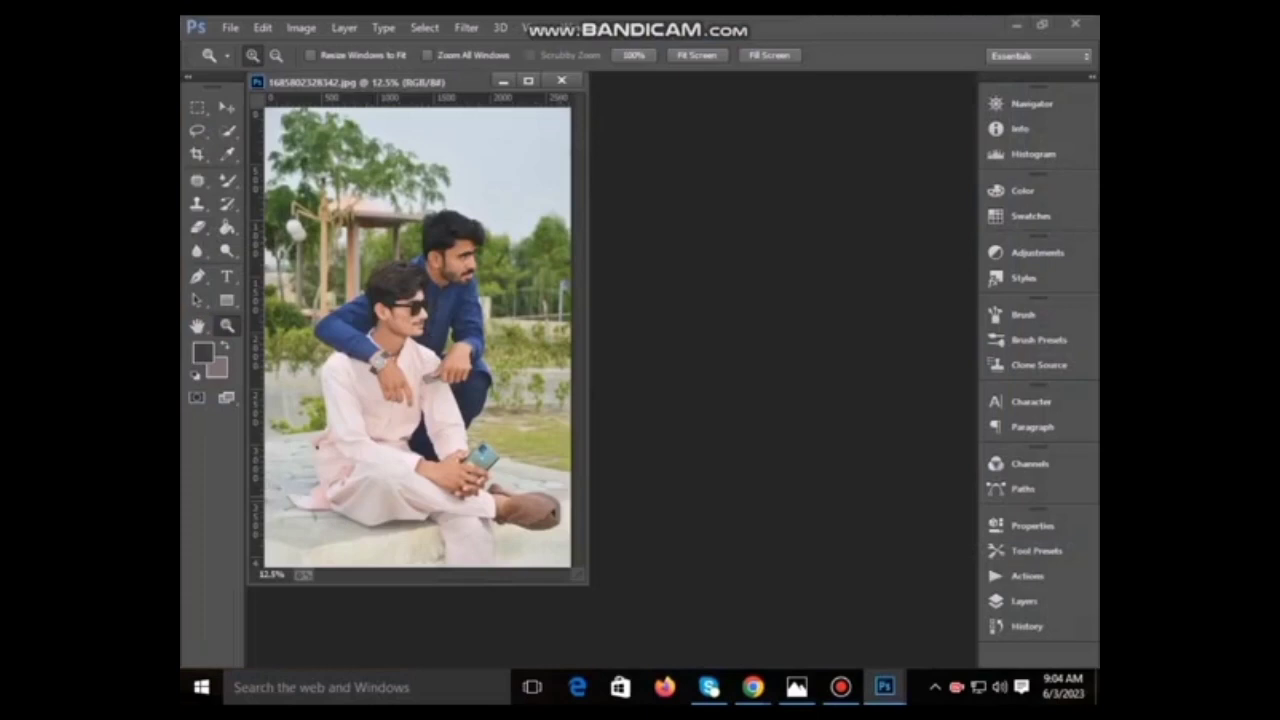
- Check the YouTube window, then return to Photoshop and dock the photo to fill the workspace
click(532, 687)
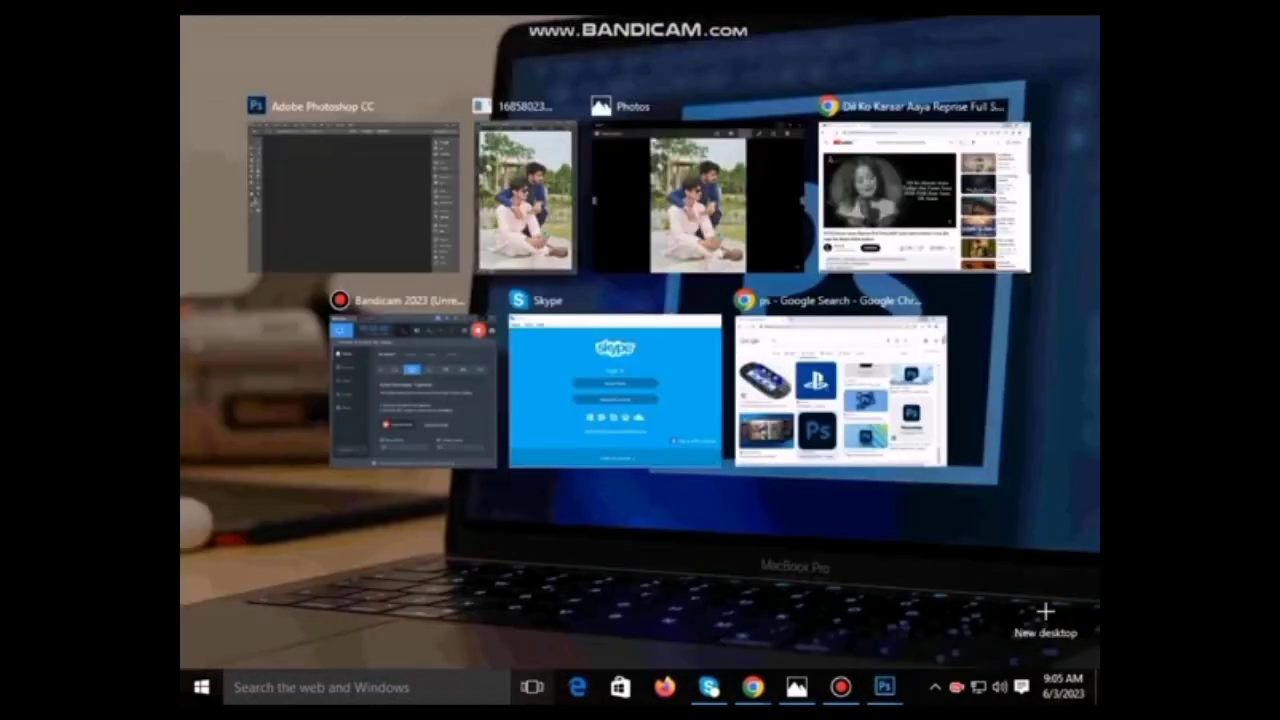
click(914, 200)
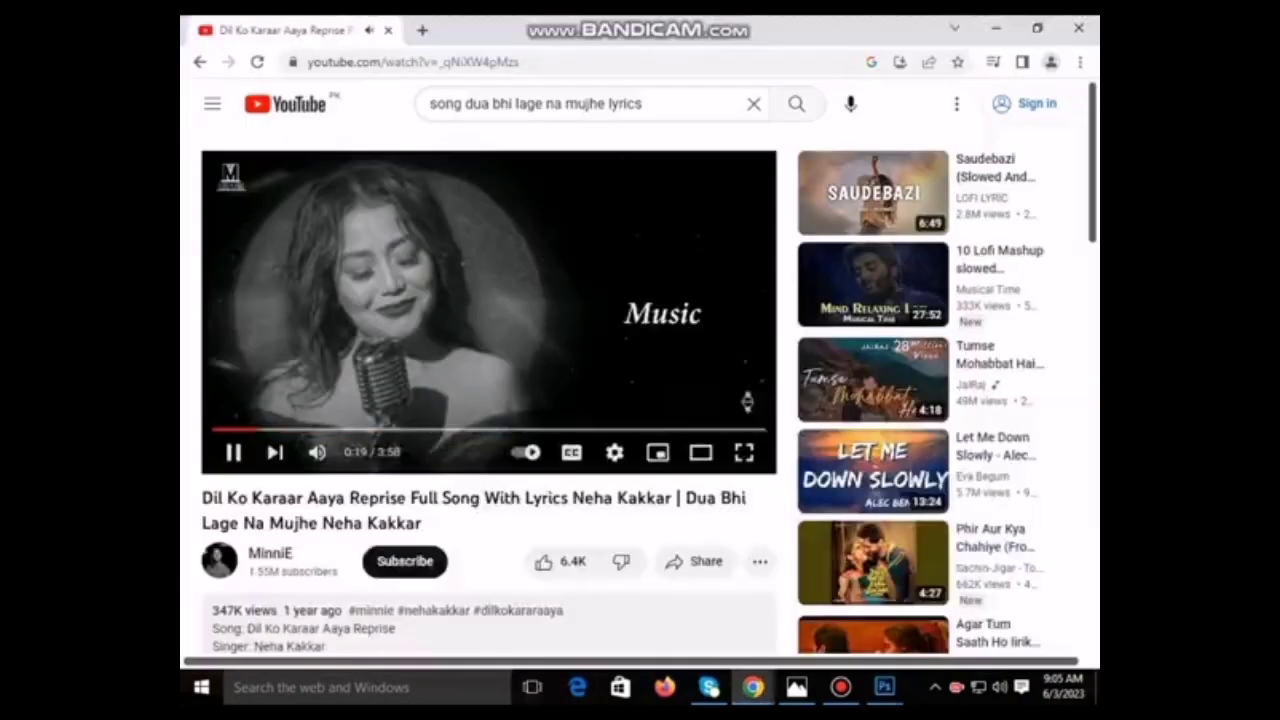
click(532, 687)
click(580, 195)
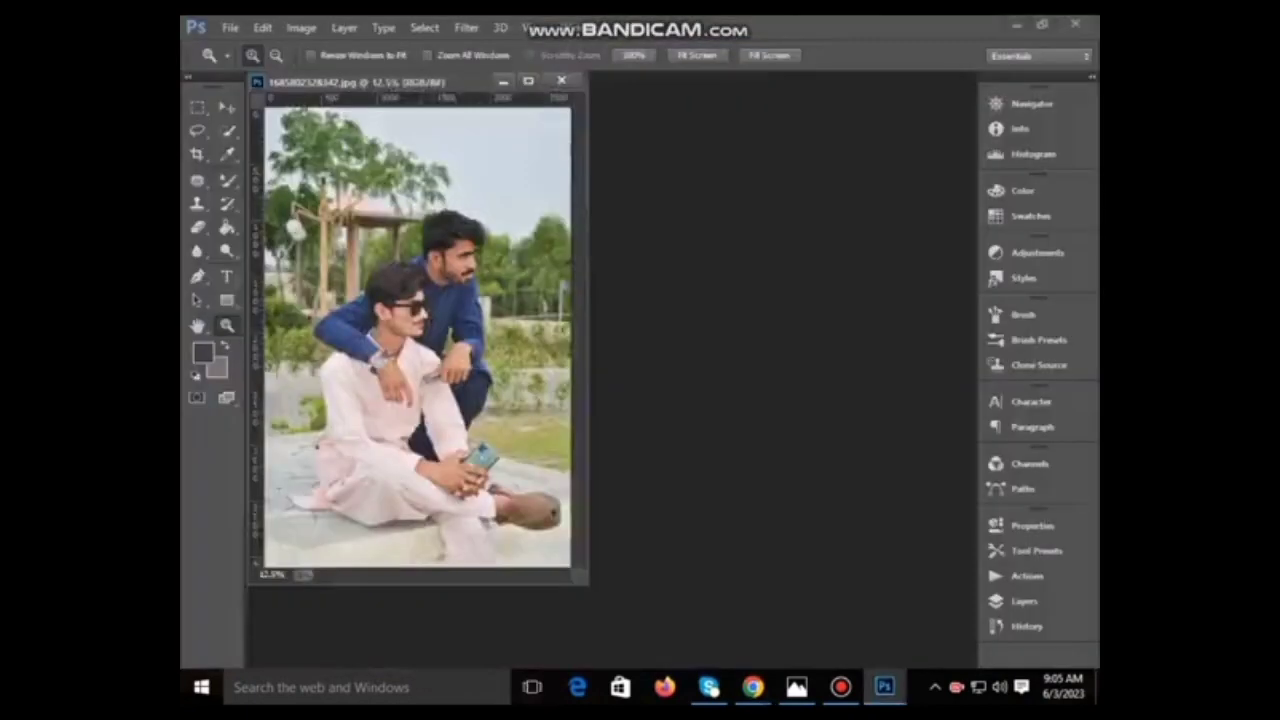
click(697, 55)
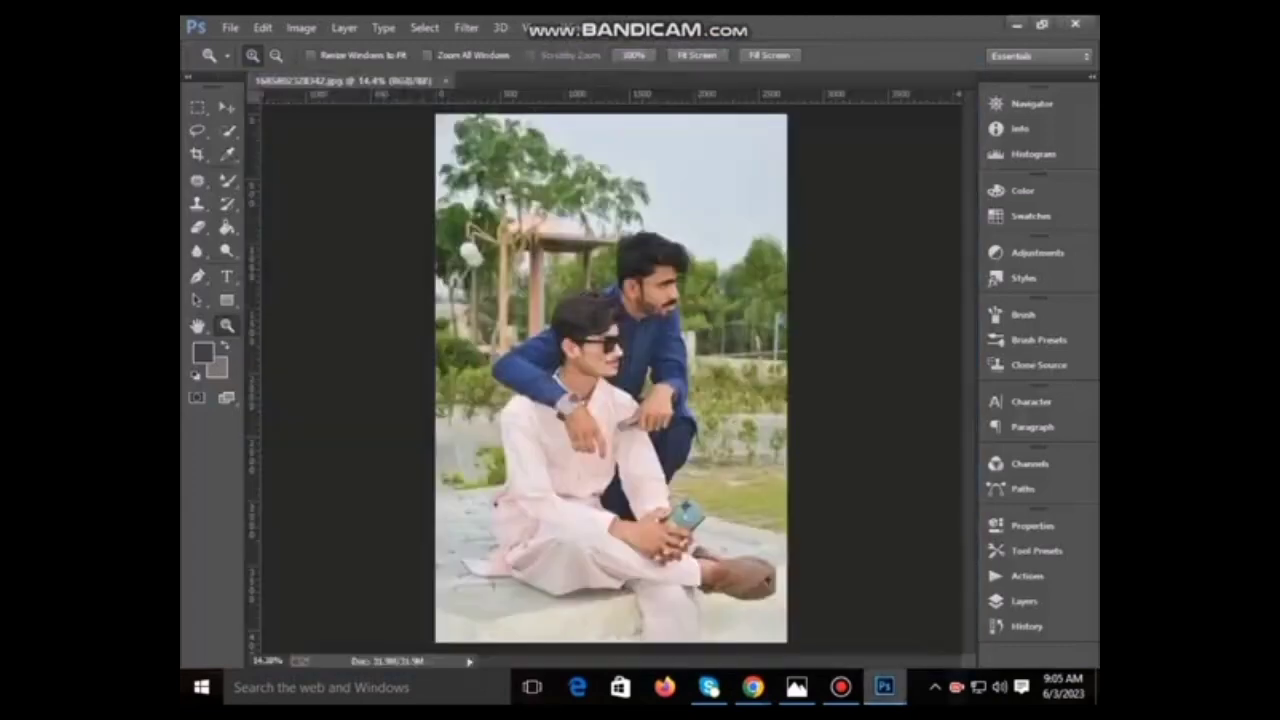
- Glance at Bandicam and YouTube, then switch back to the Photoshop photo
click(840, 687)
click(752, 687)
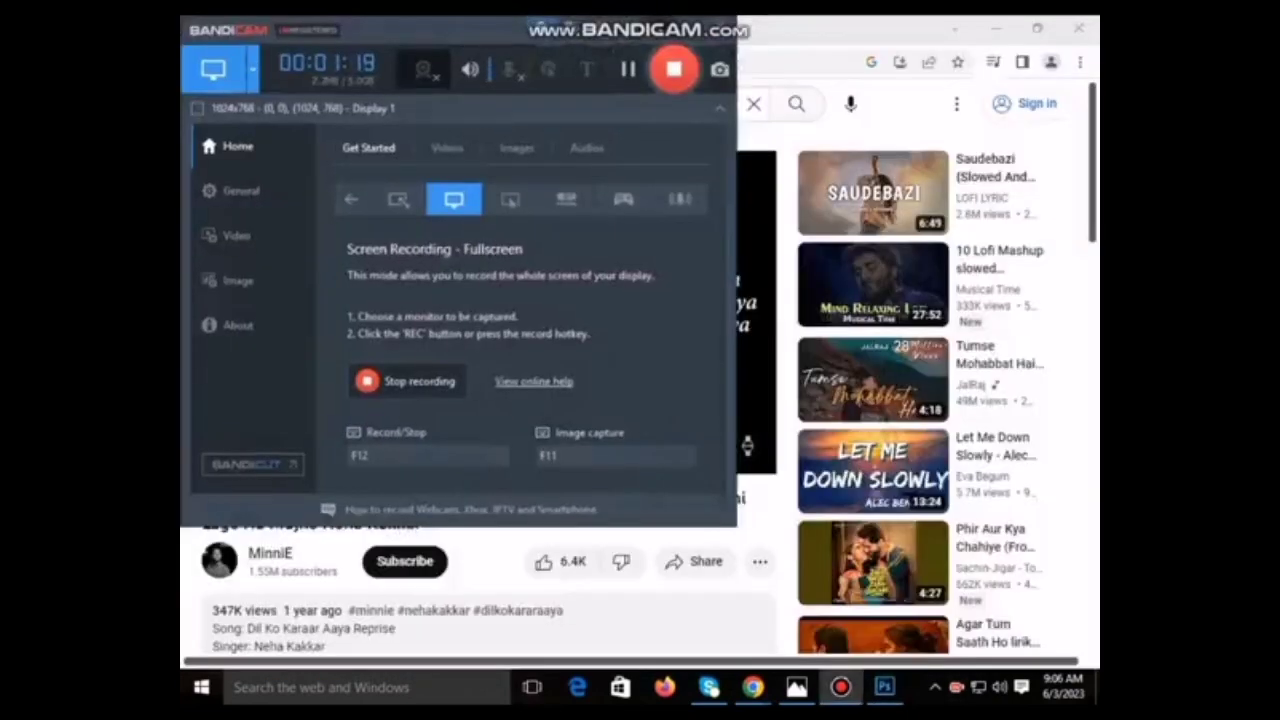
click(532, 687)
click(900, 185)
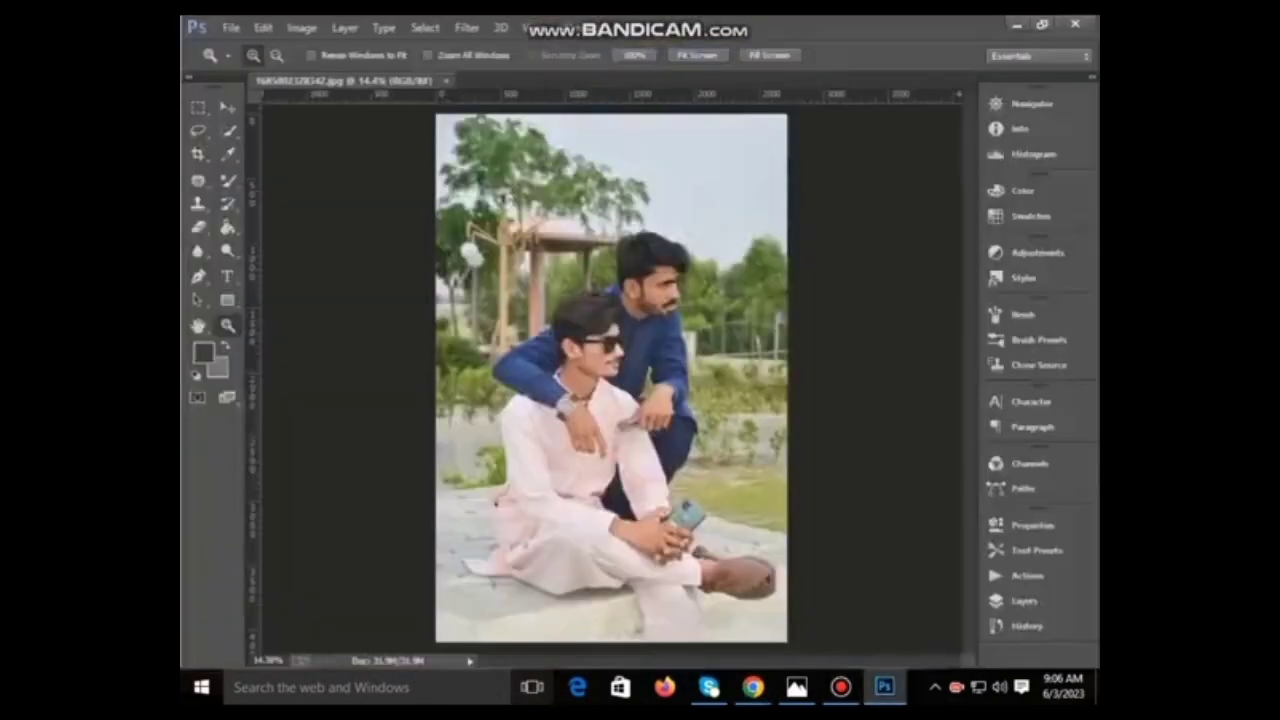
- Apply a Camera Raw filter with Highlights -65, Whites -100, Shadows -24 and Blacks 43
click(466, 27)
click(520, 129)
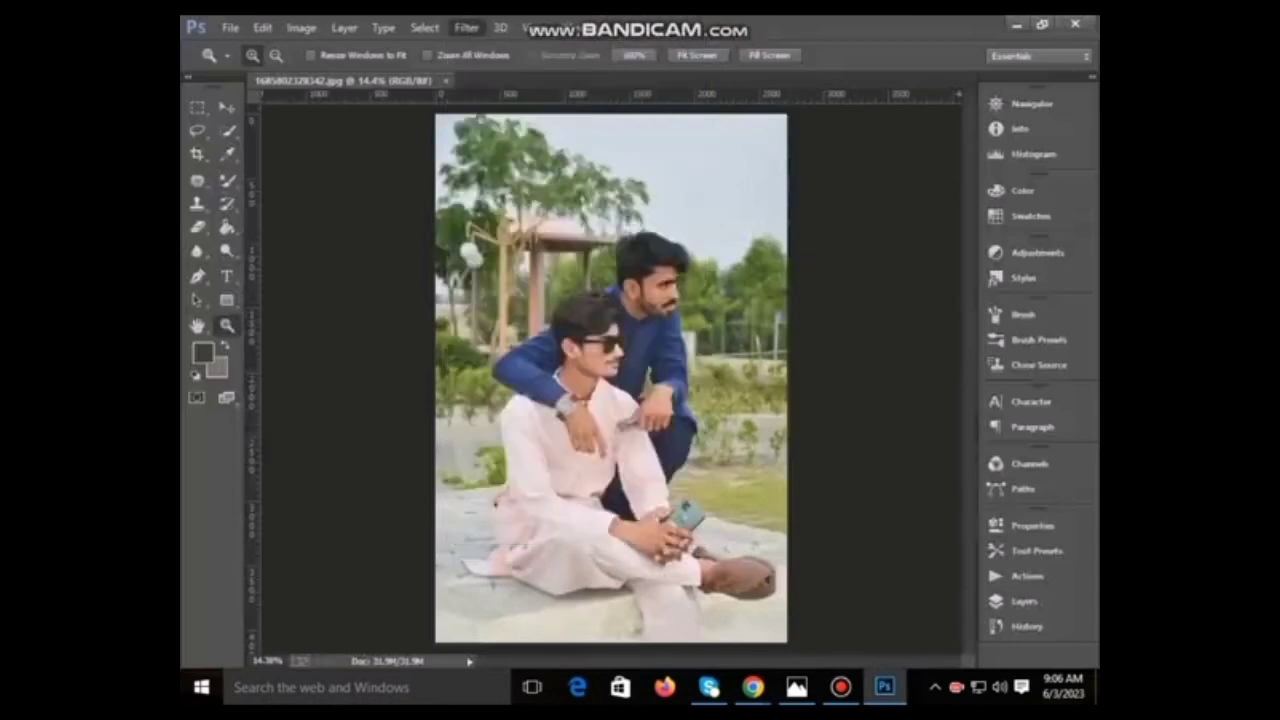
text(-61)
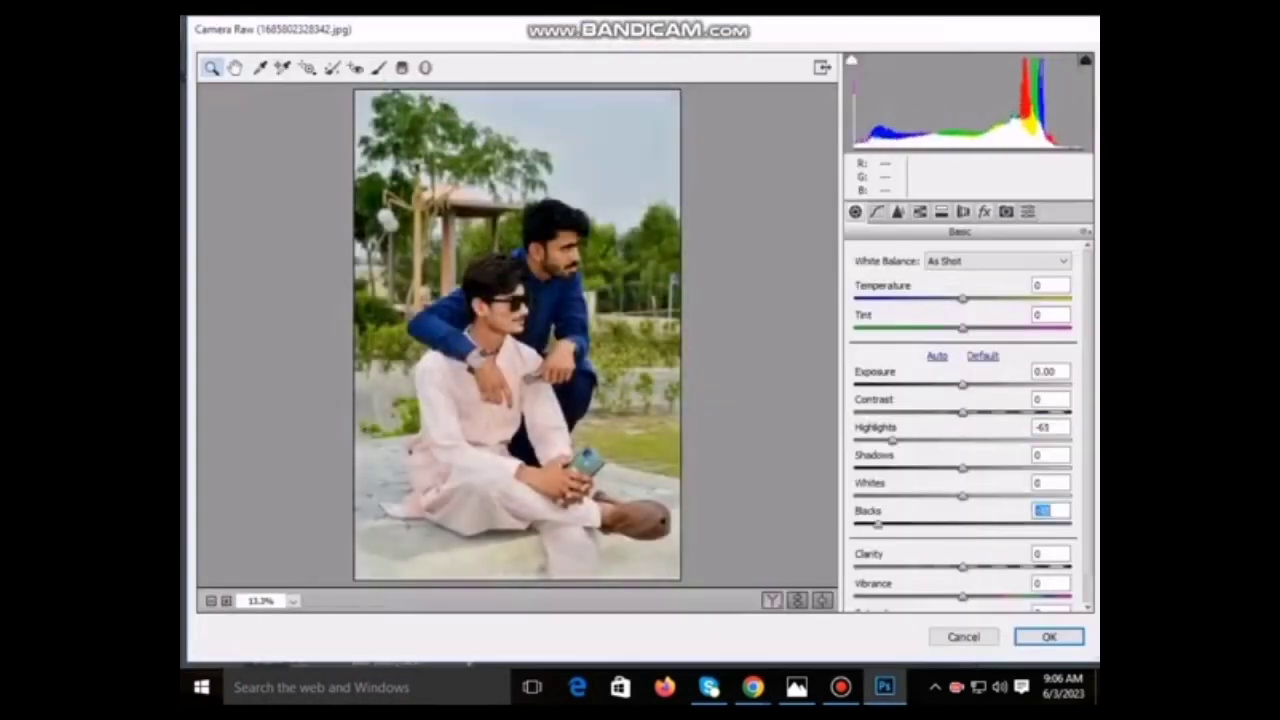
key(shift+Tab)
text(-100)
key(Tab)
text(-28)
key(shift+Tab)
key(shift+Tab)
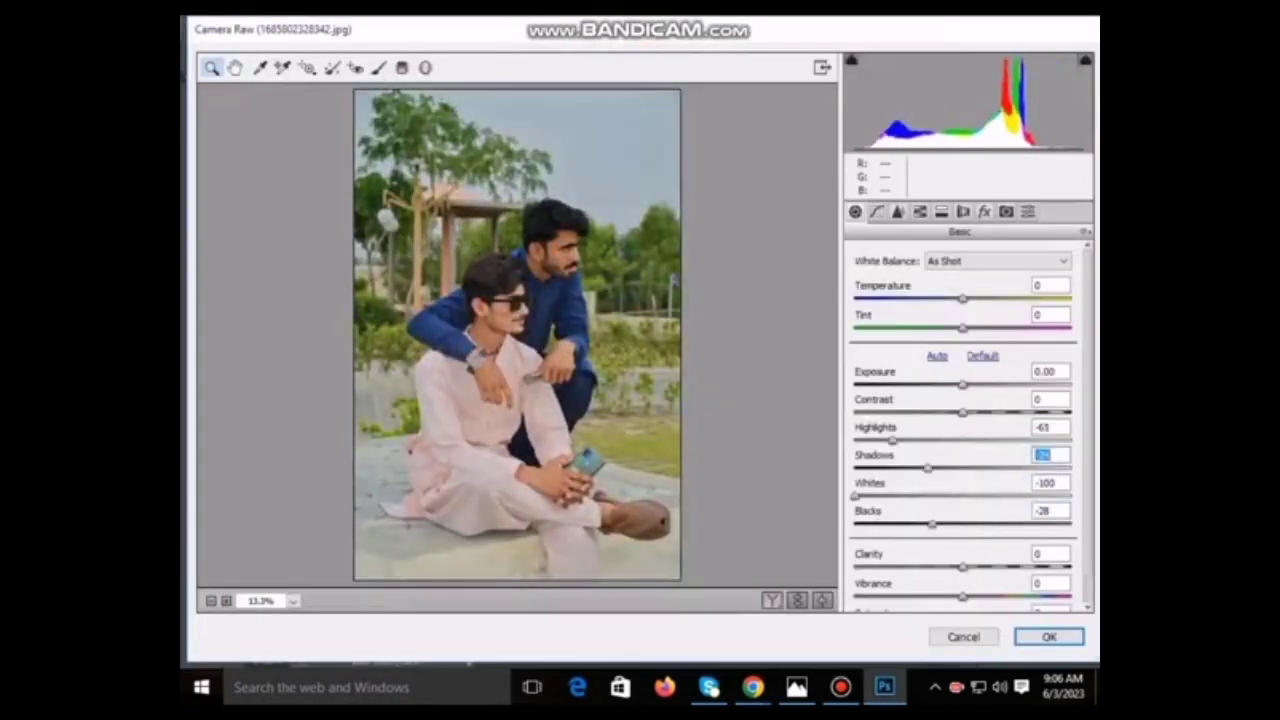
key(Up)
key(Up)
key(Up)
key(Tab)
key(shift+Up)
key(shift+Up)
key(shift+Up)
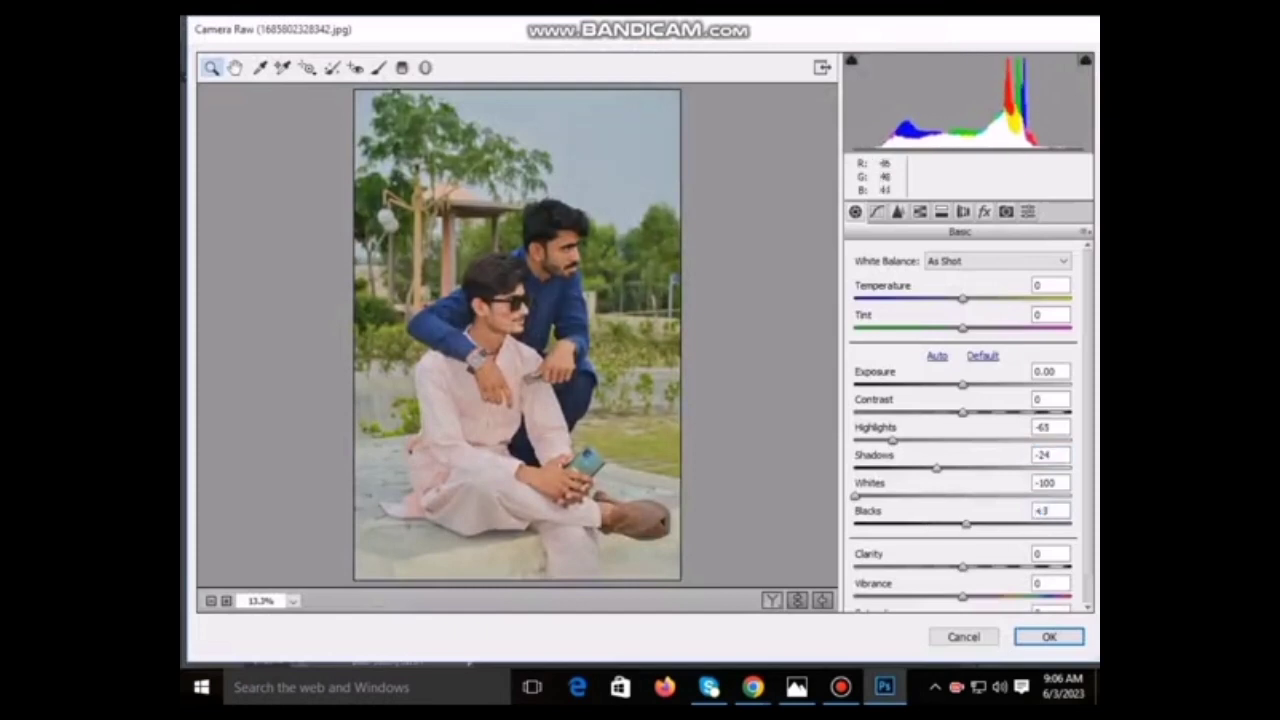
key(Return)
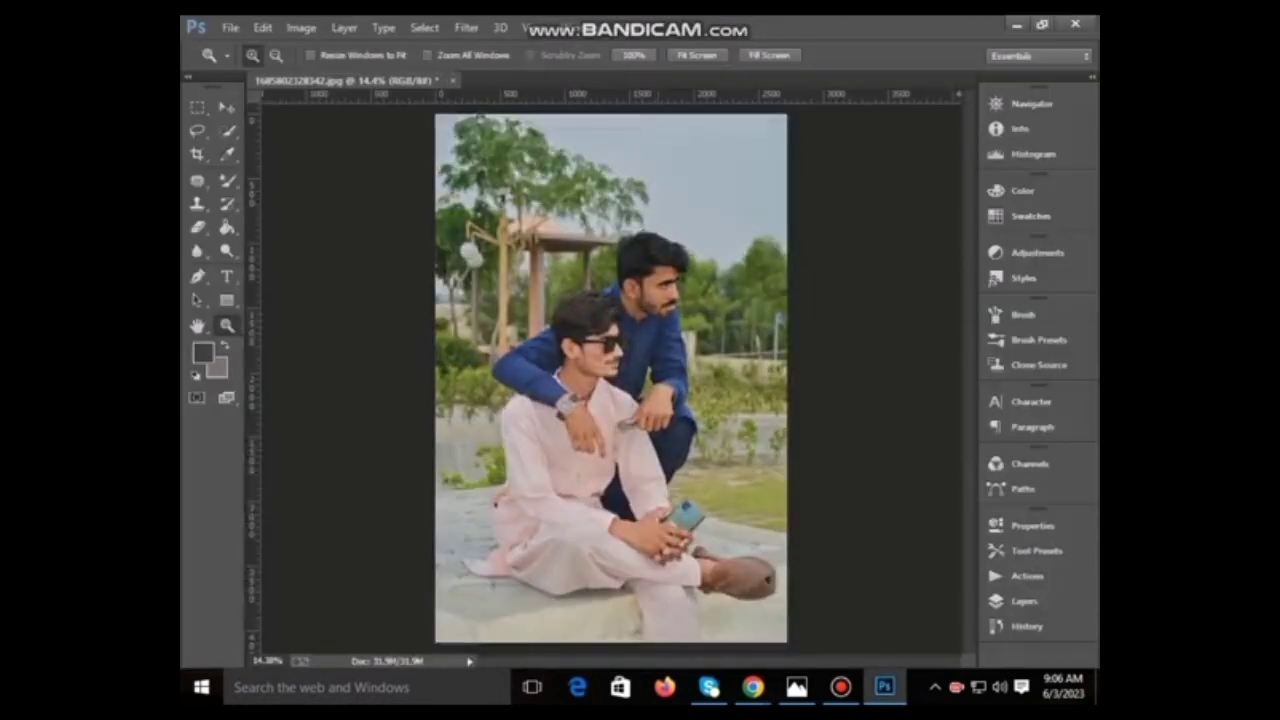
key(ctrl+plus)
- Quick-select both men, trimming stray ground at the lower left and around the right shoe
key(w)
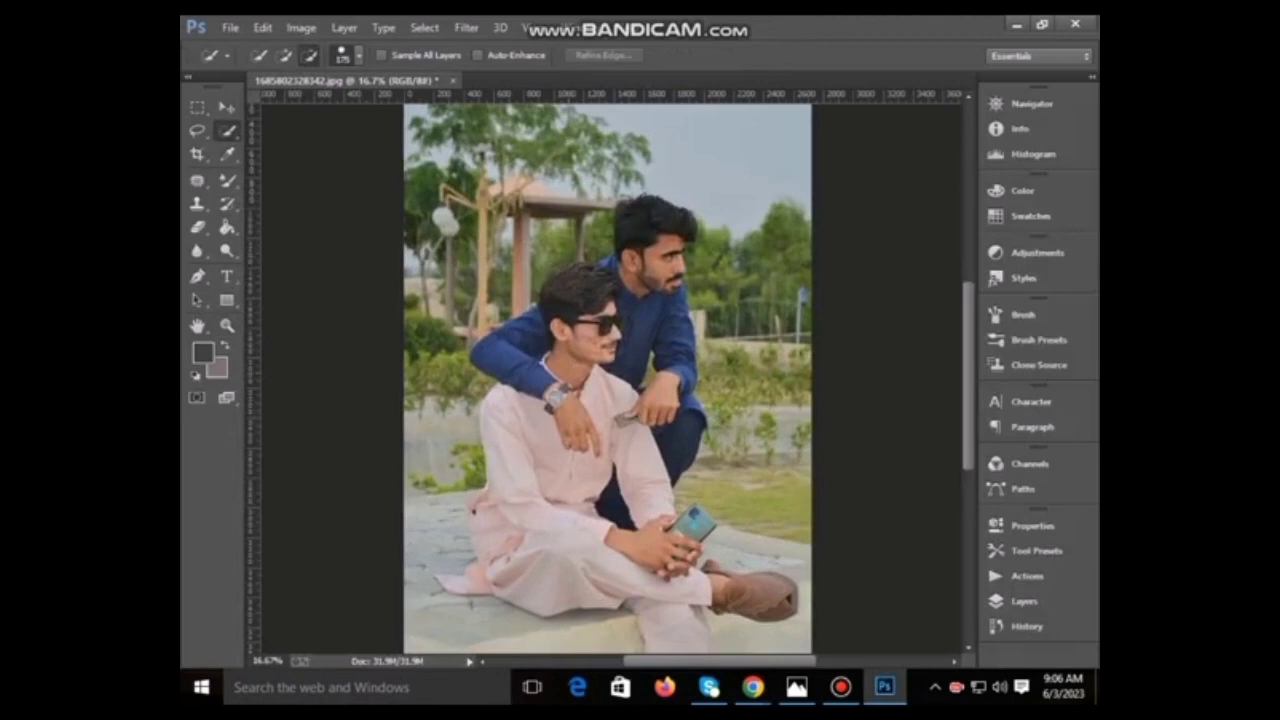
drag(515, 326, 662, 201)
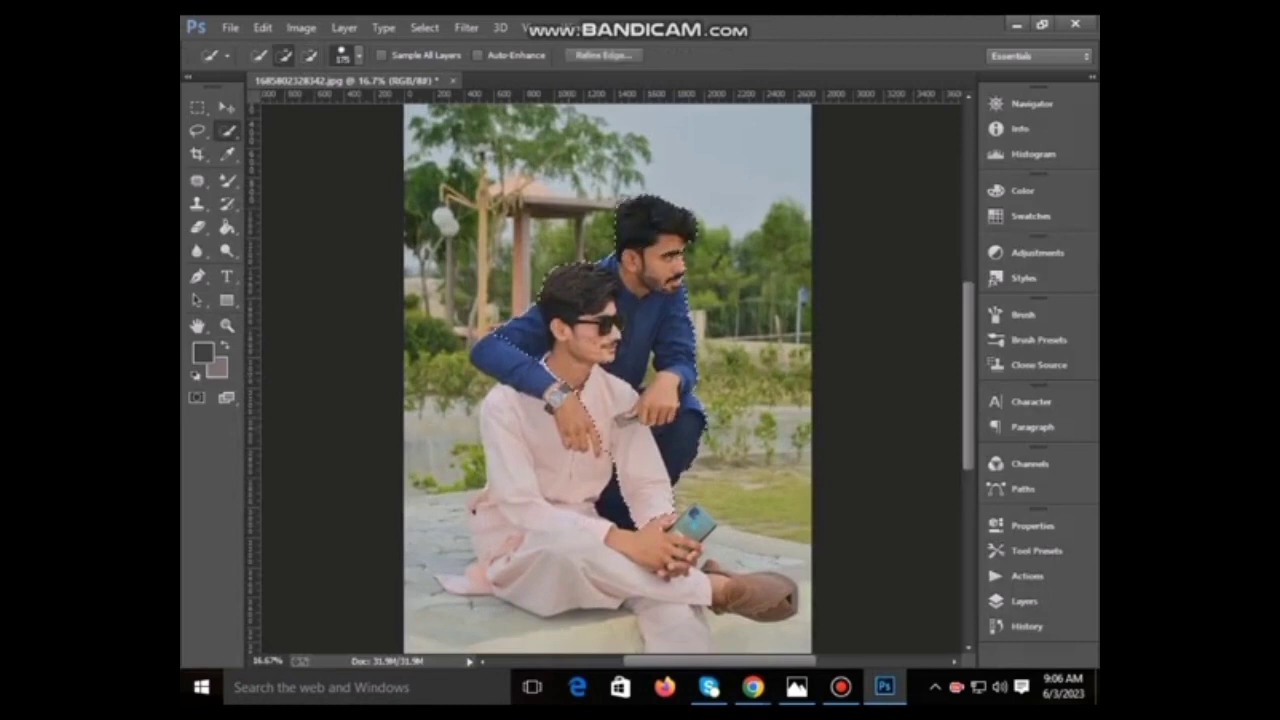
drag(540, 445, 537, 485)
drag(600, 510, 560, 611)
drag(452, 530, 420, 560)
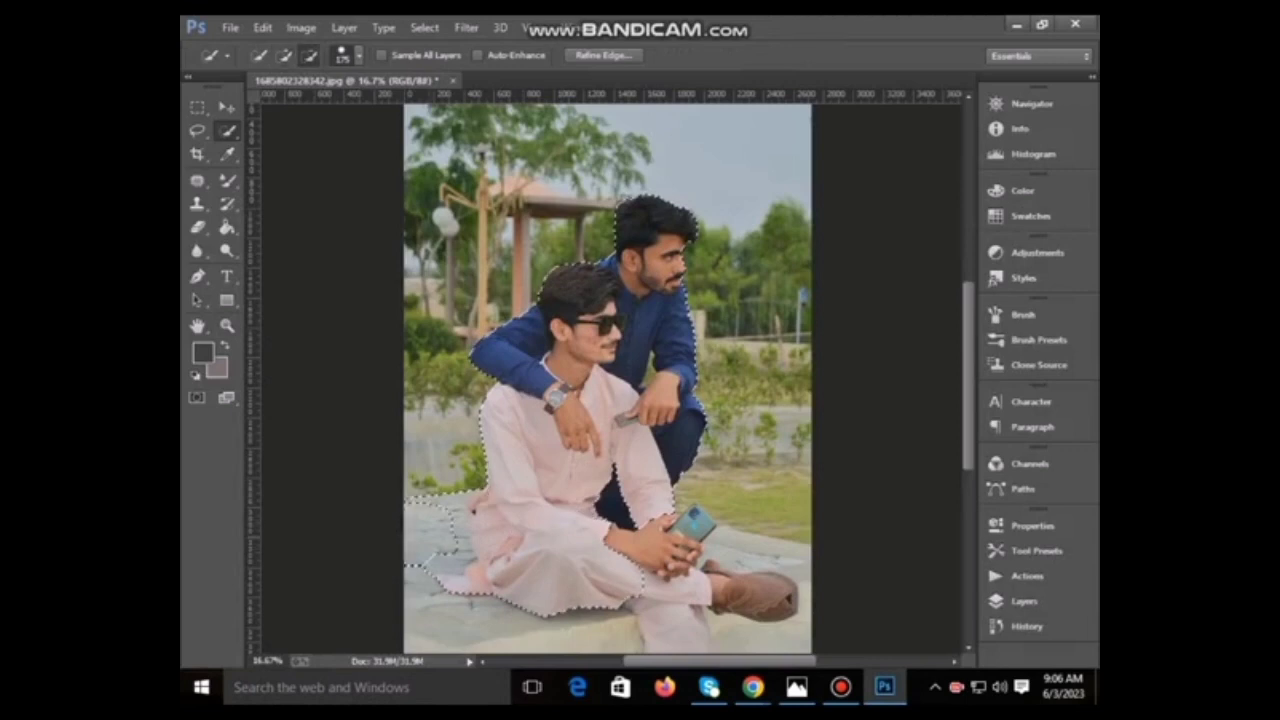
key(alt)
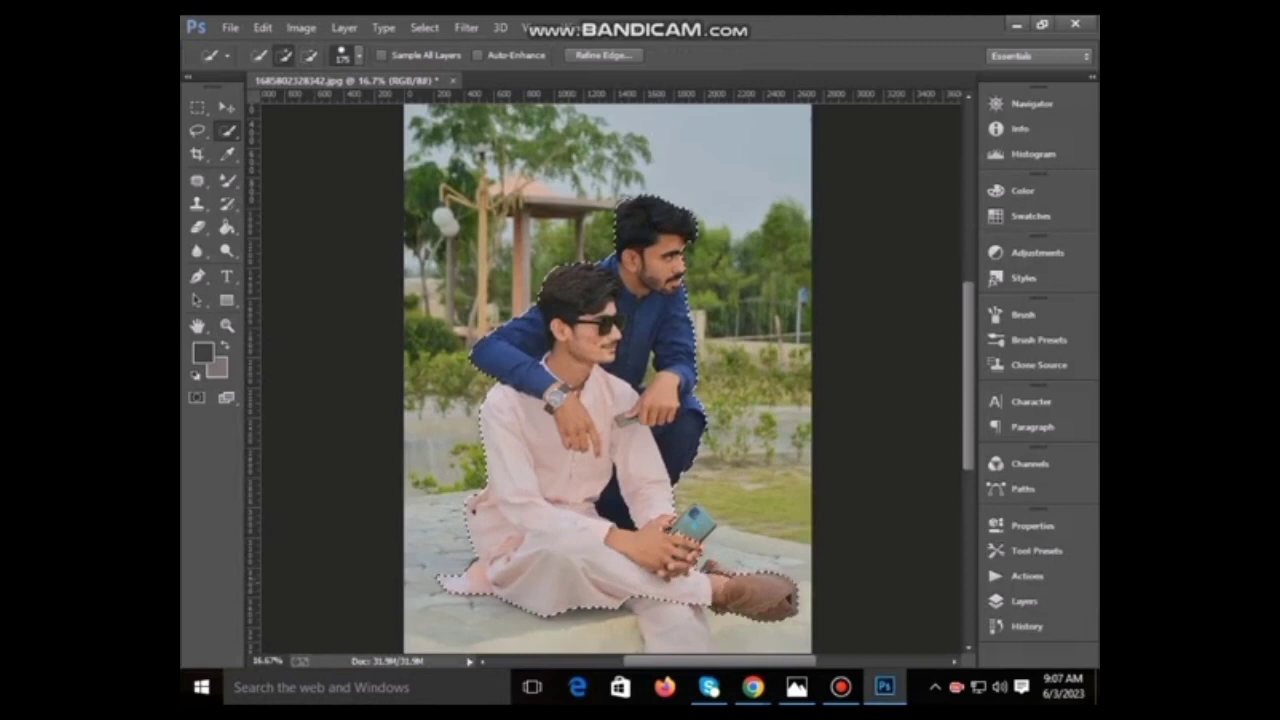
drag(760, 590, 705, 560)
alt+click(755, 560)
- Refine the selection edge with Refine Edge and confirm it
right_click(638, 276)
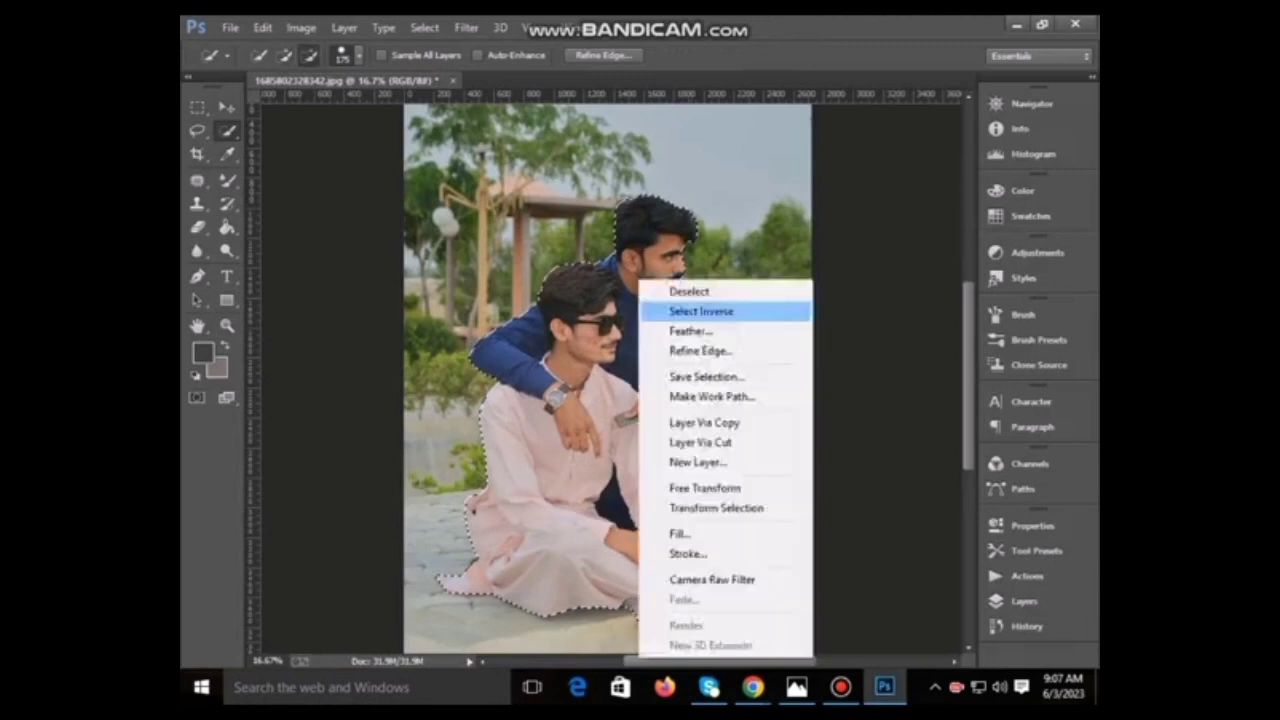
click(690, 346)
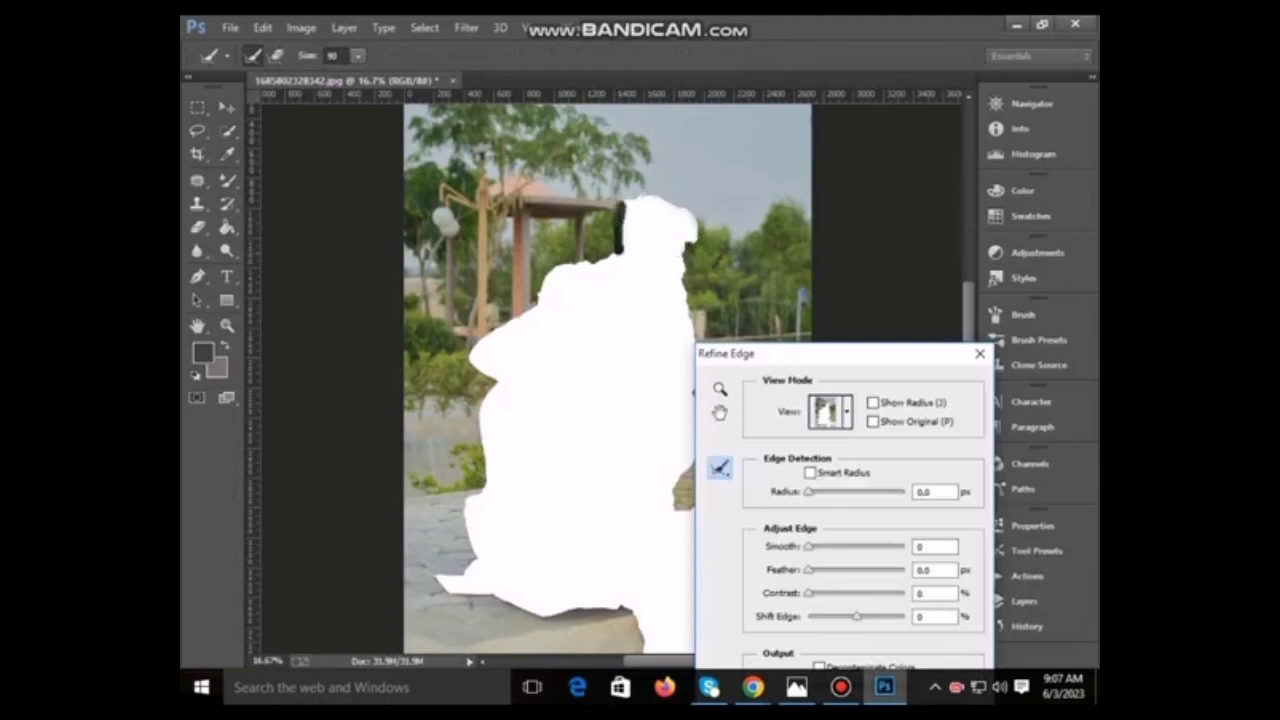
key(Return)
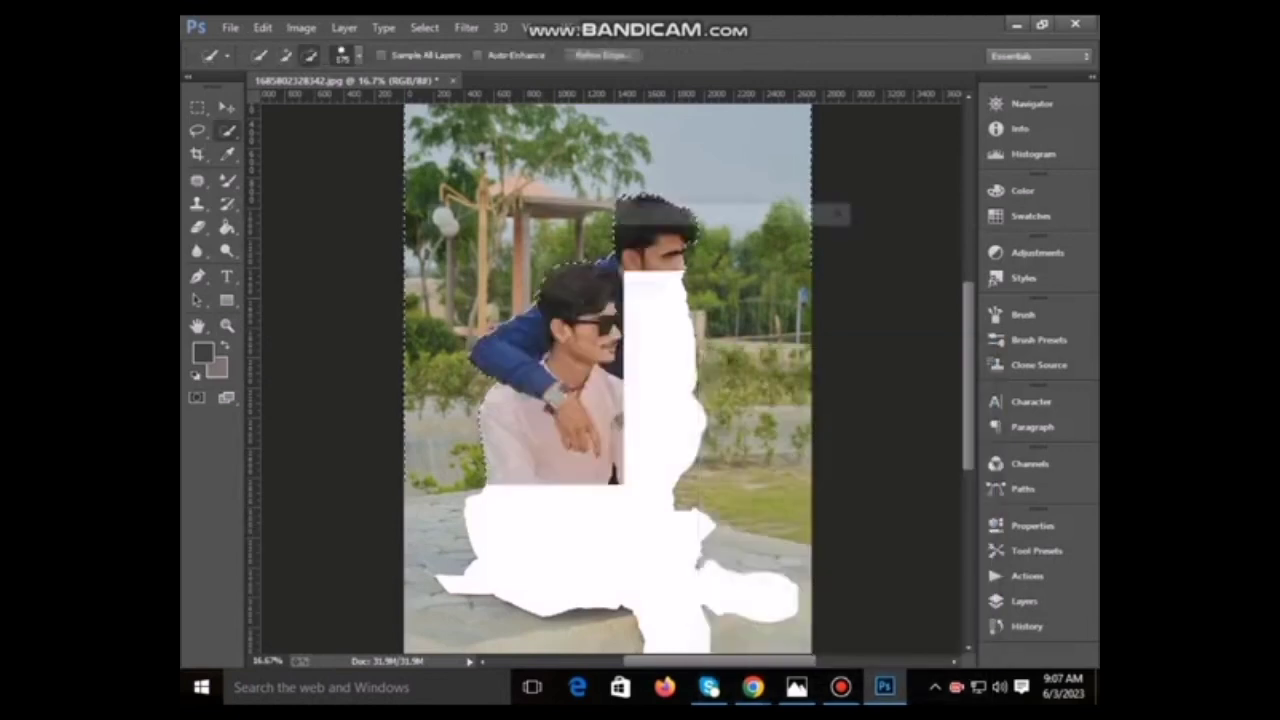
click(466, 27)
- Apply an 18 px Tilt-Shift blur to the park background, then switch to YouTube
click(745, 277)
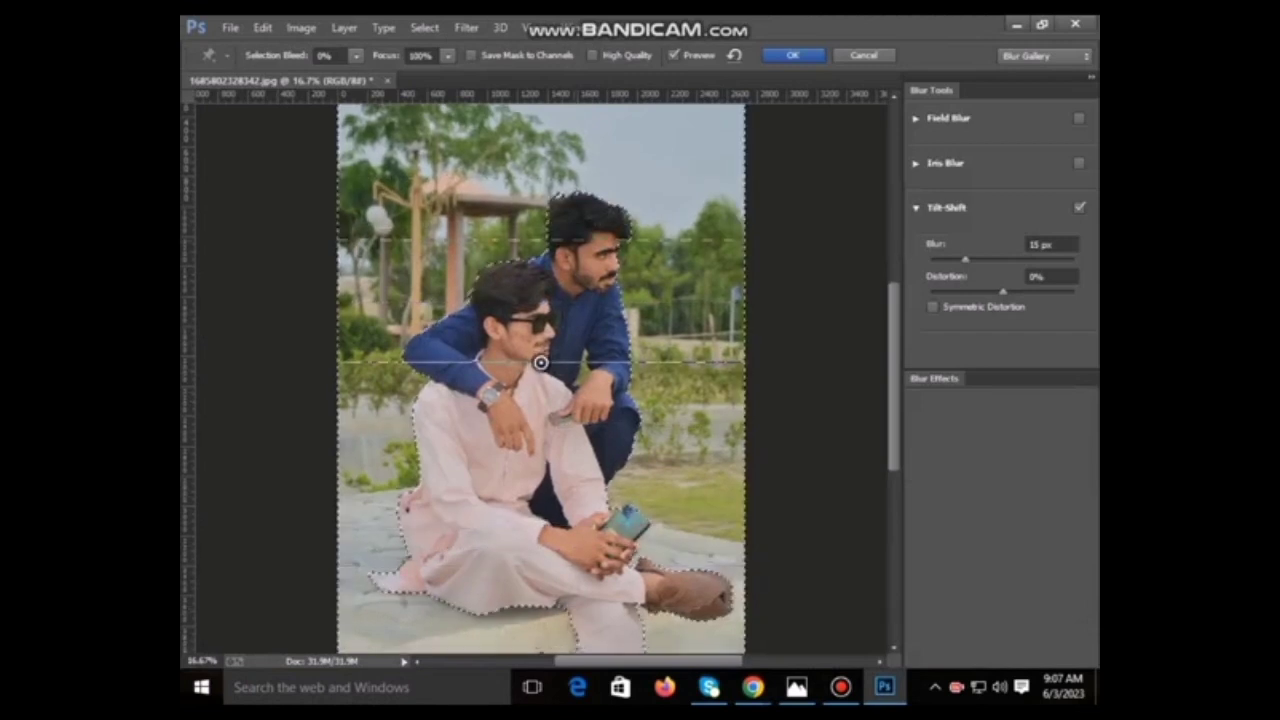
drag(965, 259, 985, 259)
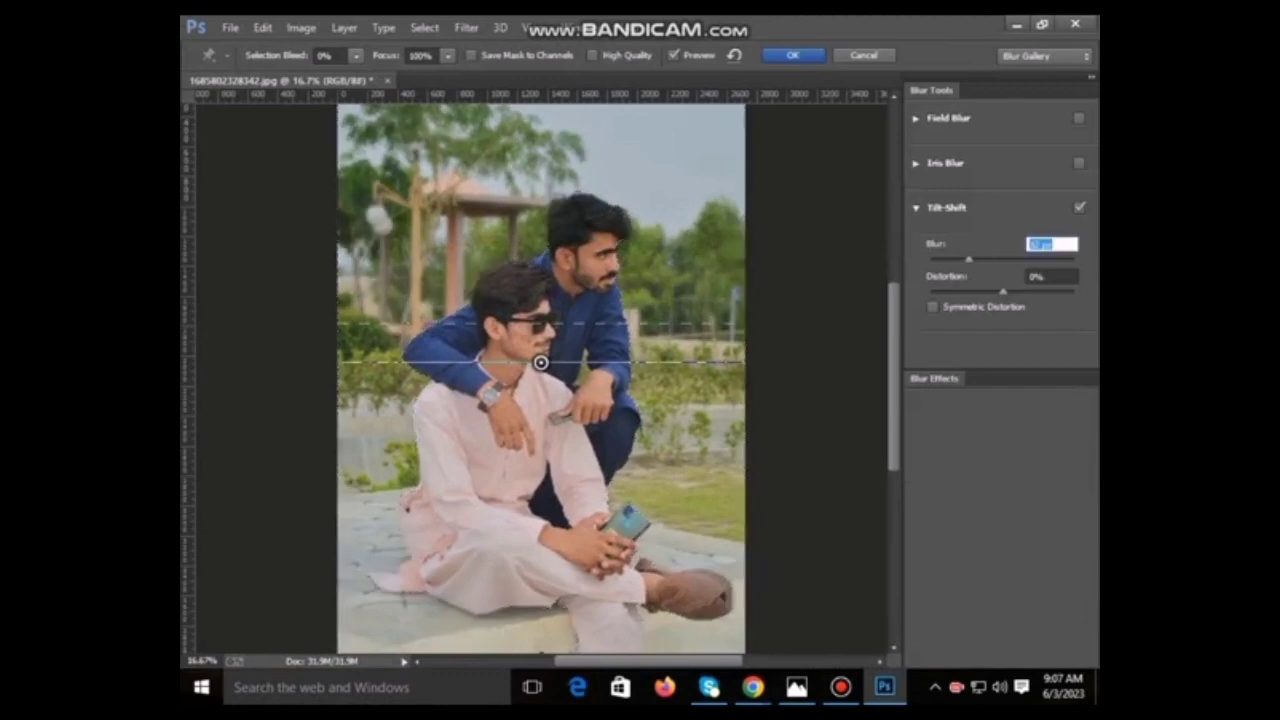
text(18)
key(Return)
key(Return)
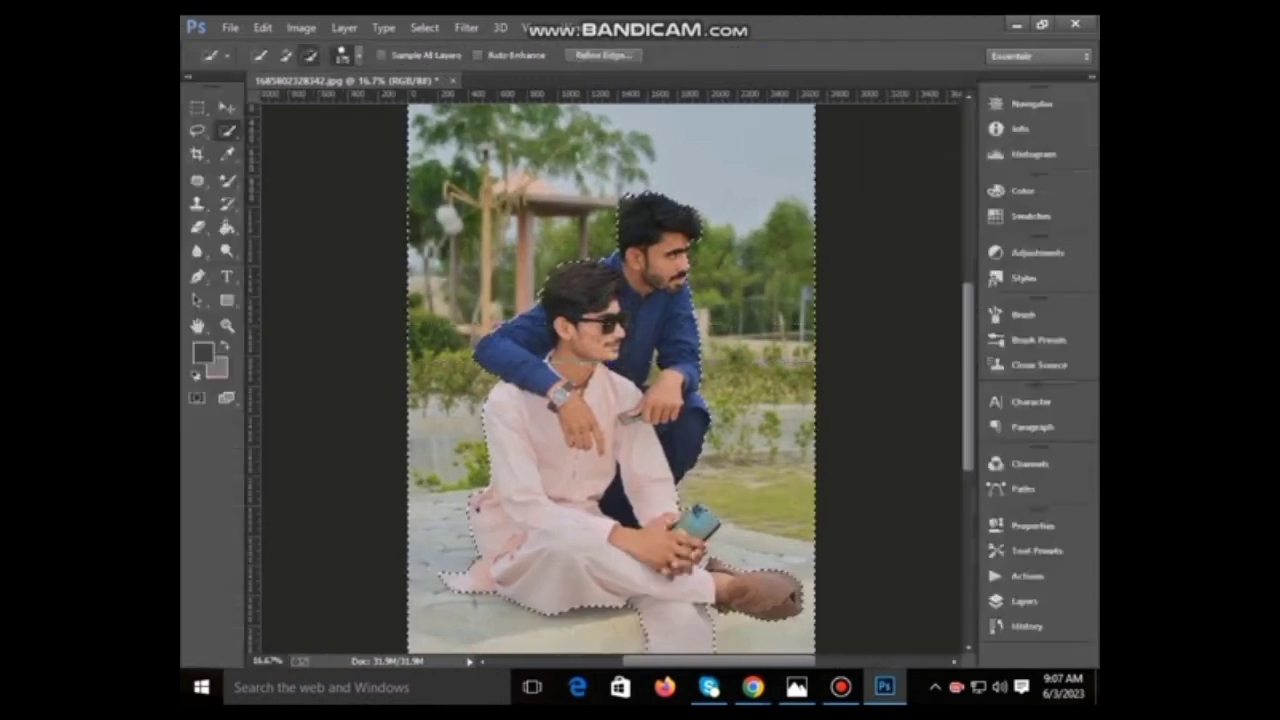
click(532, 687)
click(650, 160)
- Play the Slowed+Reverb+Lofi 'Dil Ko Karaar Aaya' video, then return to Photoshop
key(alt+Left)
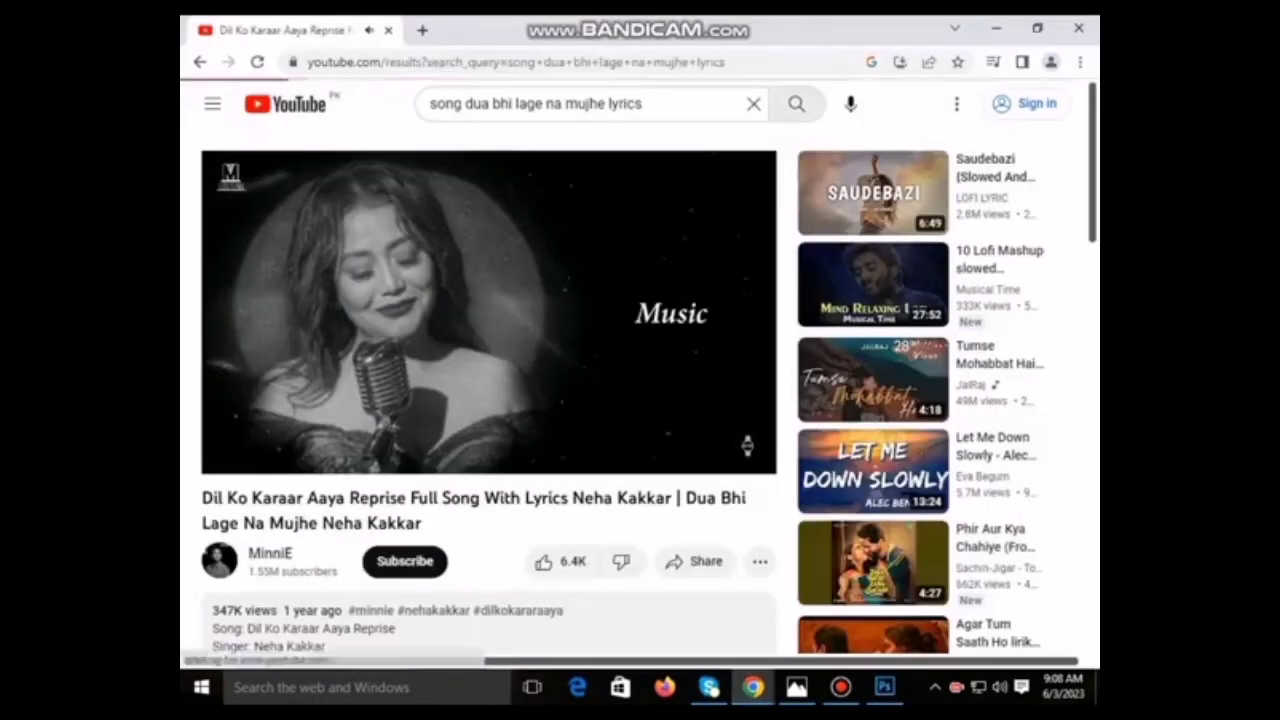
scroll(428, 530, down, 1)
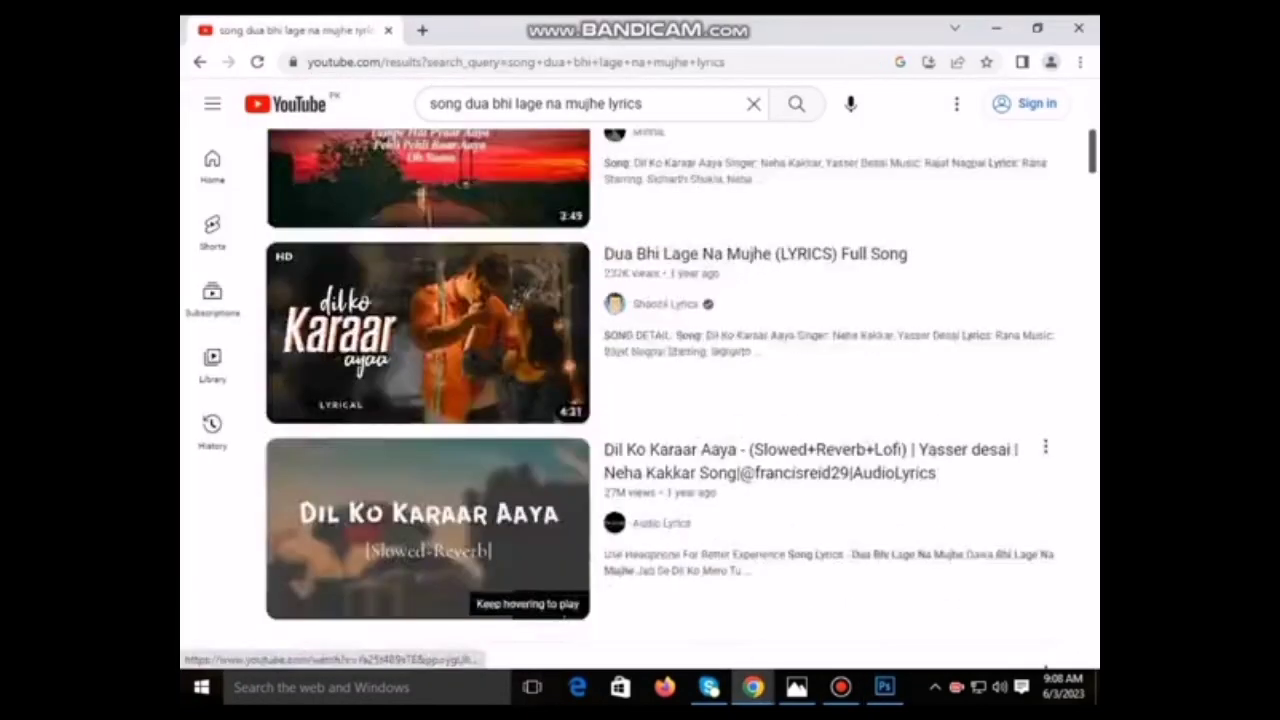
click(428, 530)
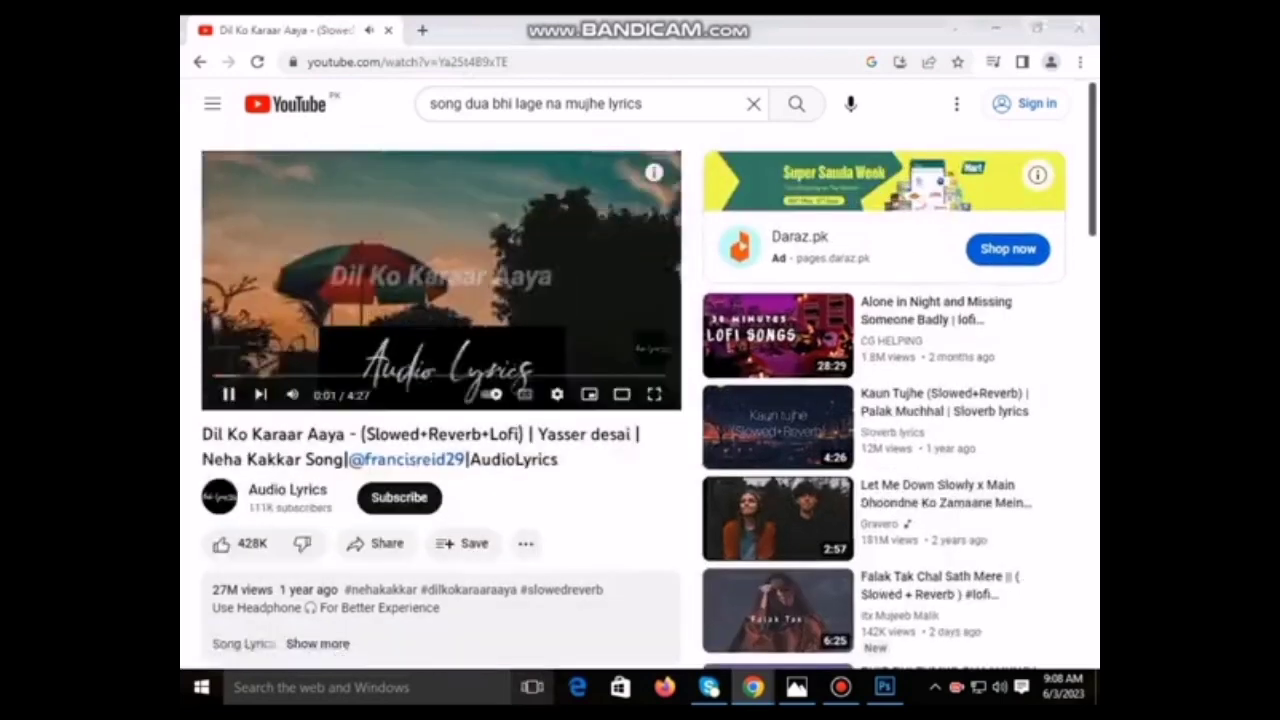
key(super+Tab)
click(668, 180)
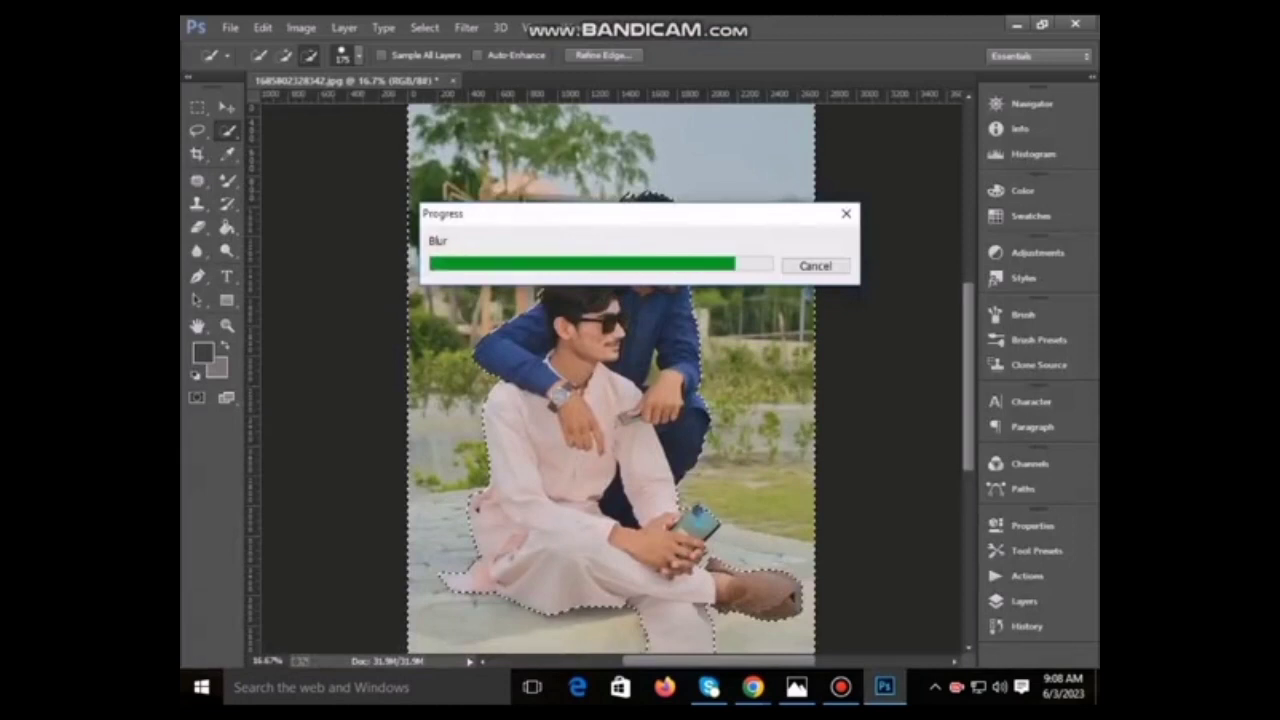
- Clear the selection and open the Camera Raw filter's Presets list
right_click(682, 274)
click(720, 289)
click(466, 27)
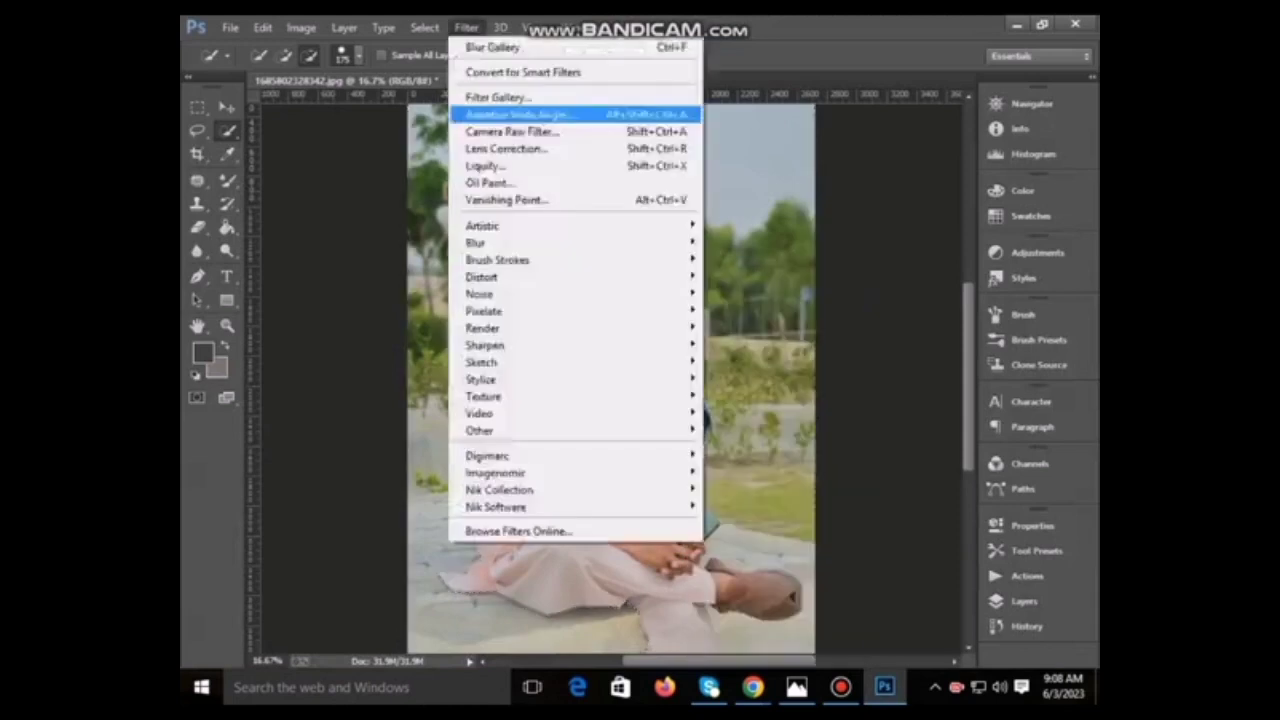
click(520, 131)
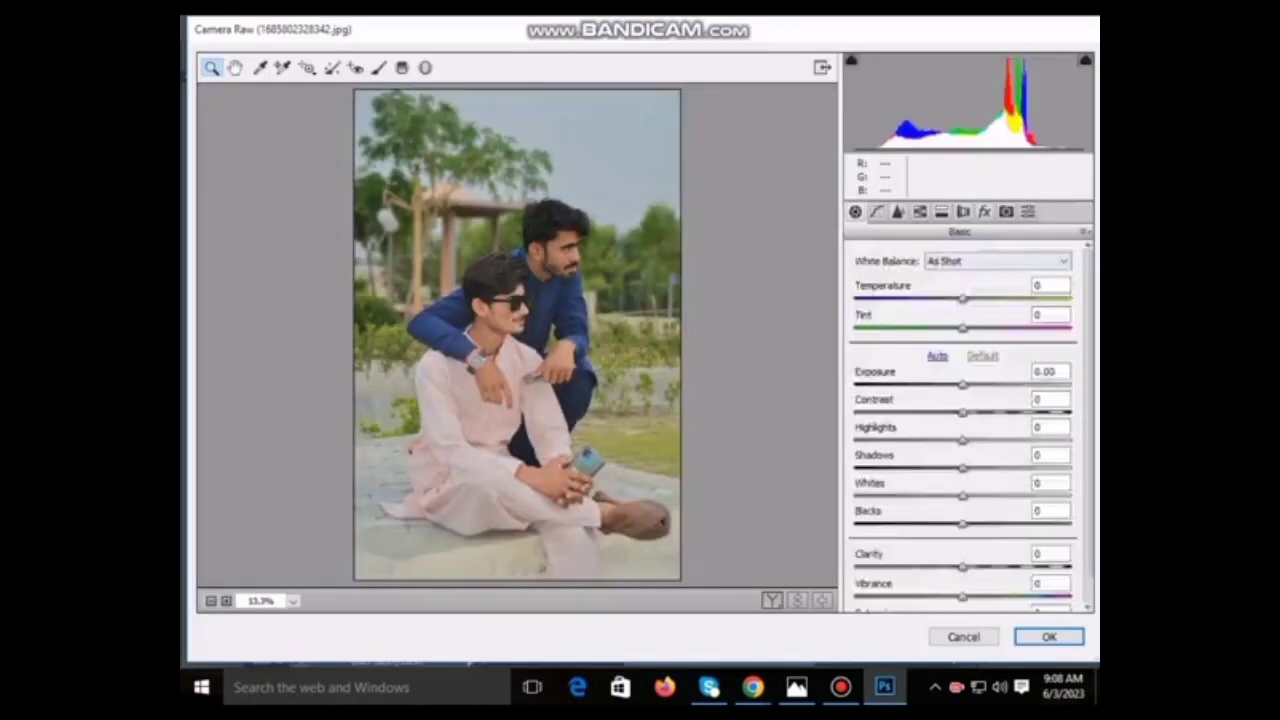
click(1027, 211)
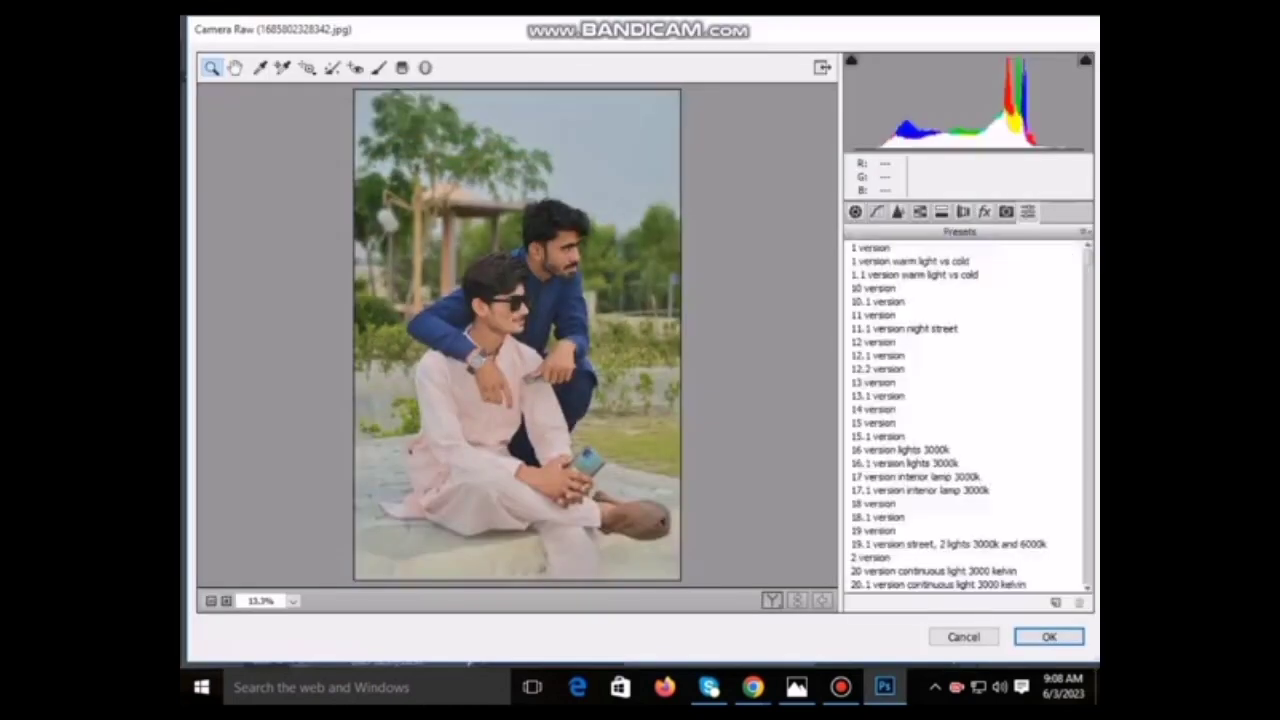
click(870, 247)
- Preview successive presets, including urban, moody blue and light green portrait tones
key(Down)
key(Down)
key(Down)
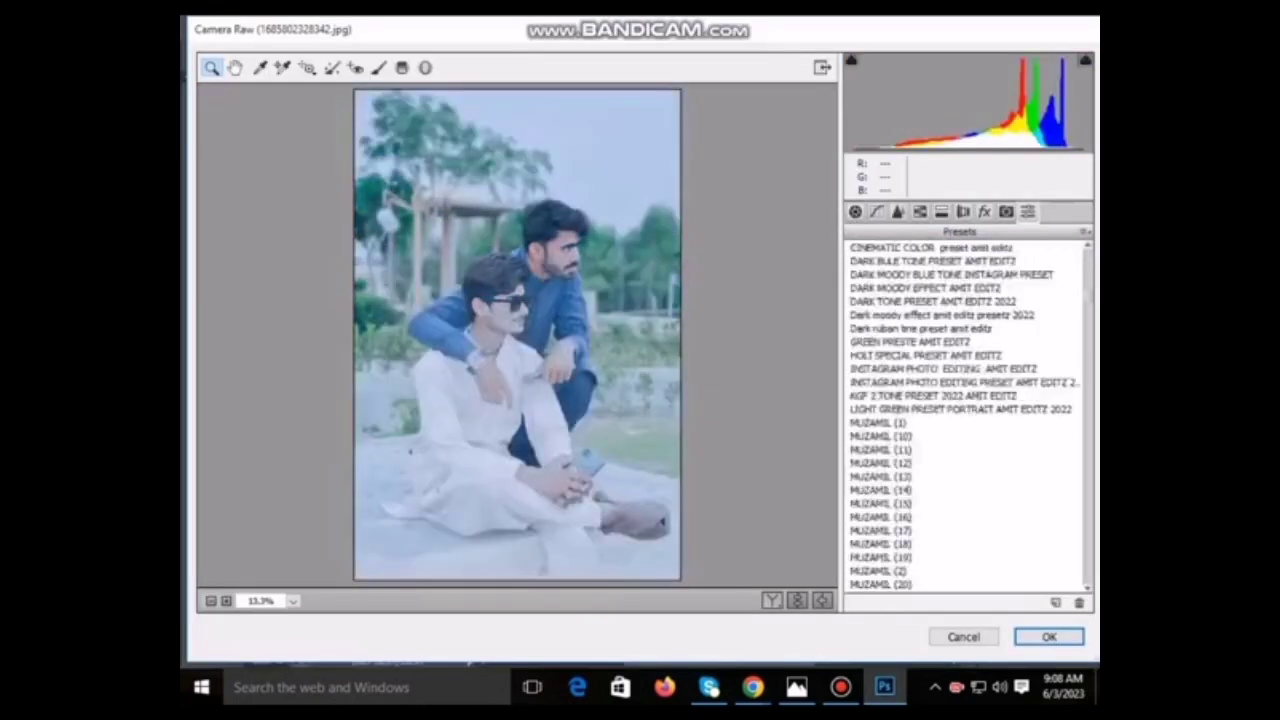
key(Down)
key(Down)
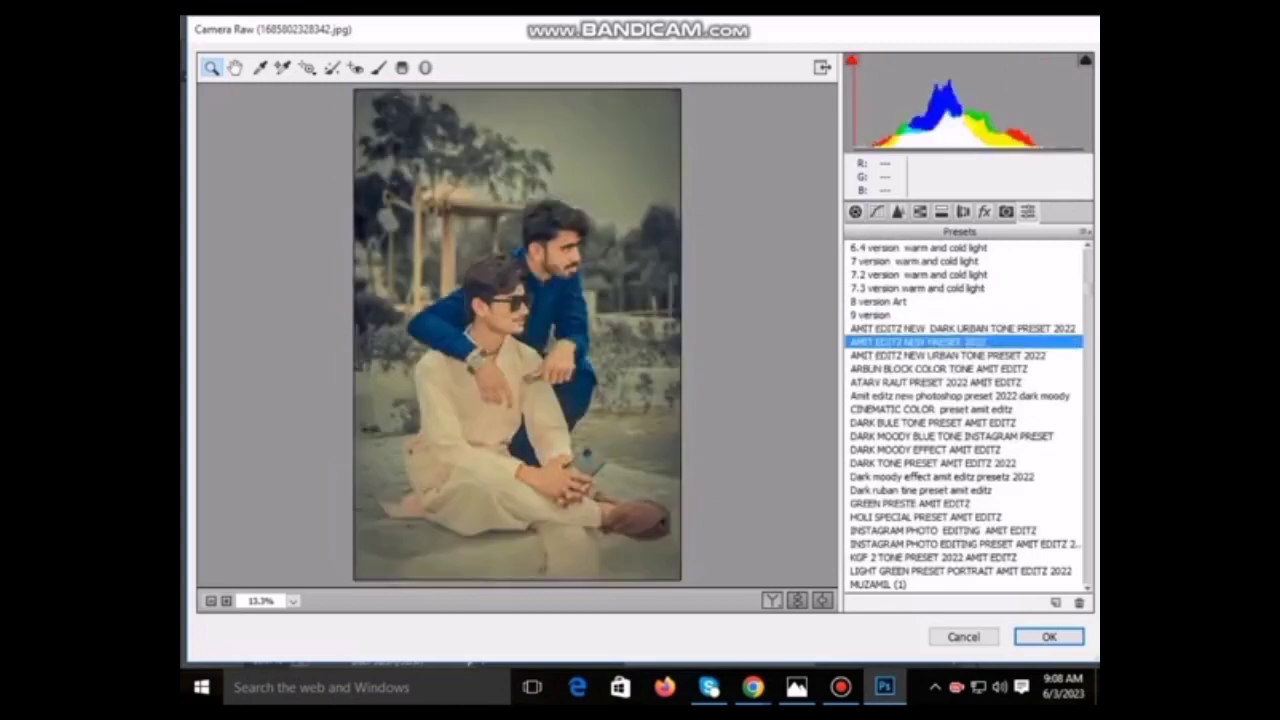
key(Down)
key(Down)
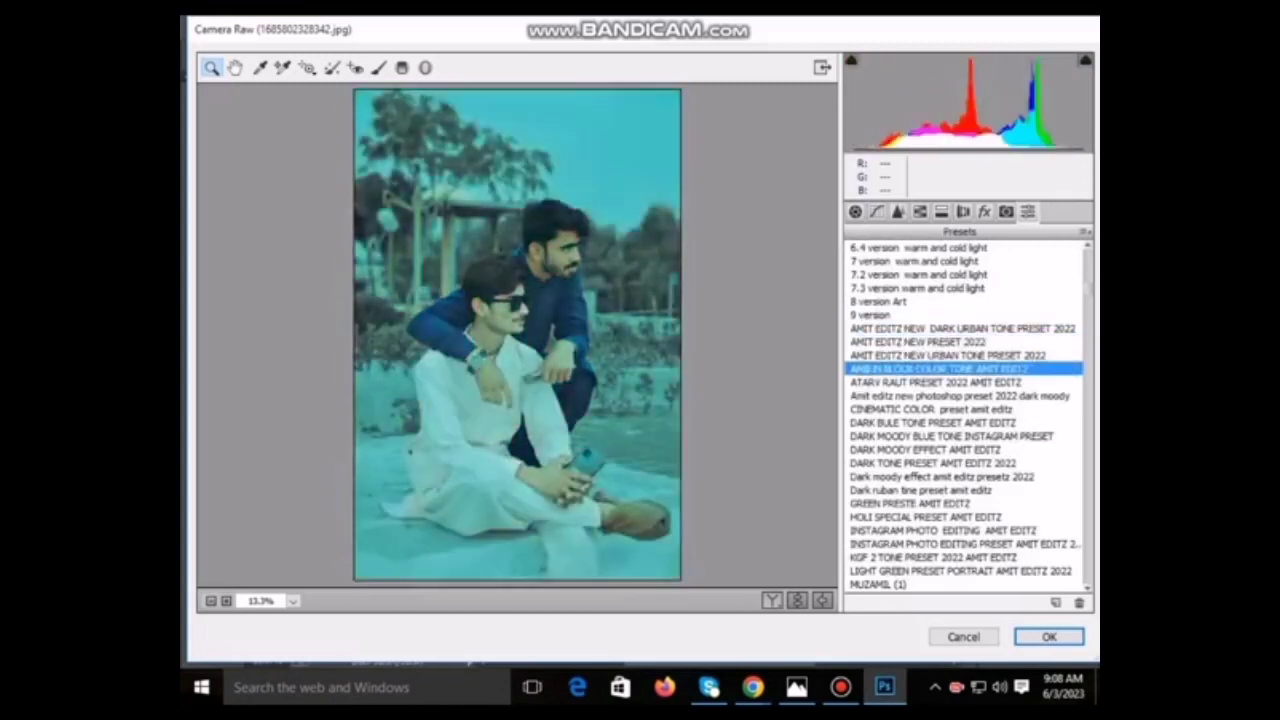
key(Down)
key(Down)
key(Down)
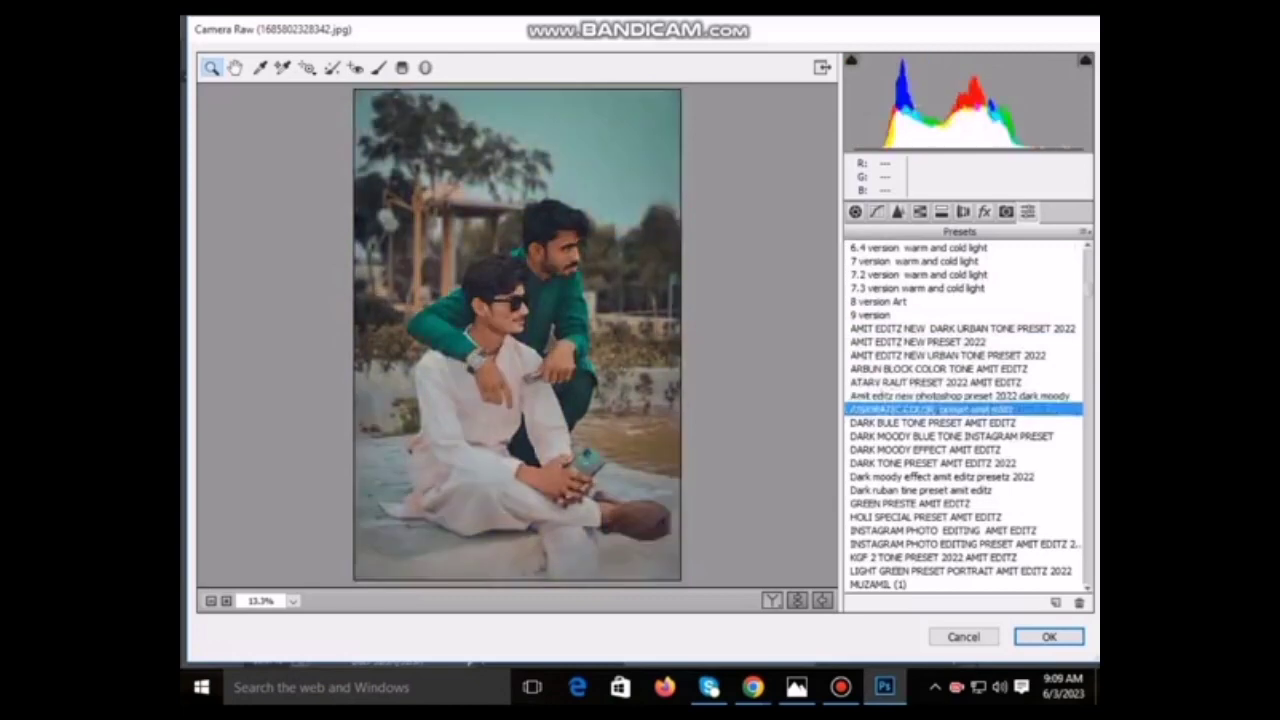
key(Down)
key(Down)
key(Down)
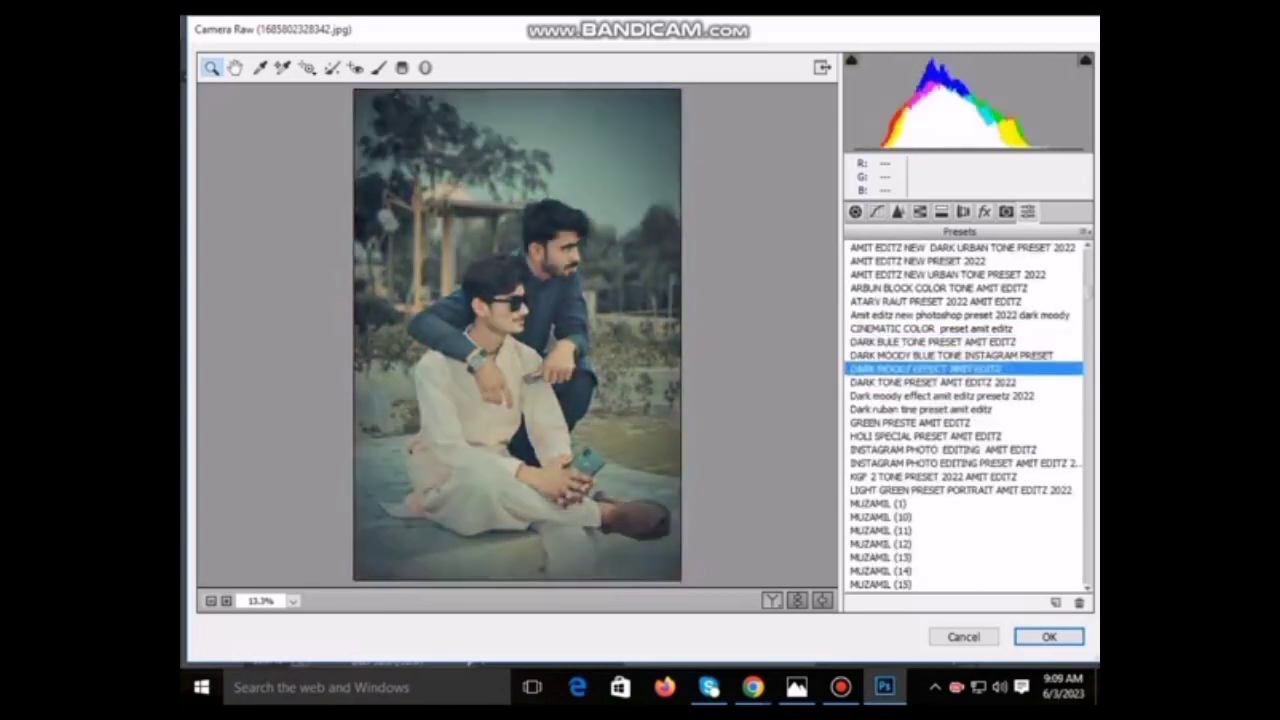
key(Down)
key(Down)
key(Down)
key(Down)
key(Down)
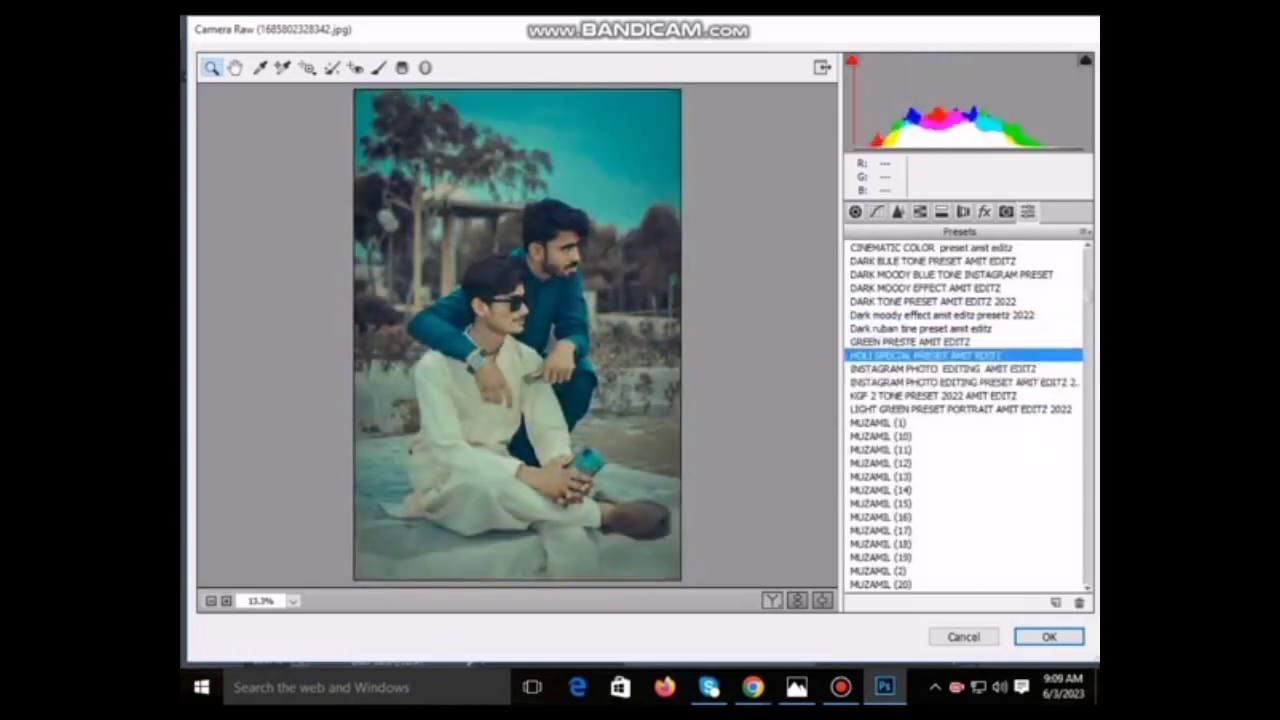
key(Down)
key(Down)
key(Down)
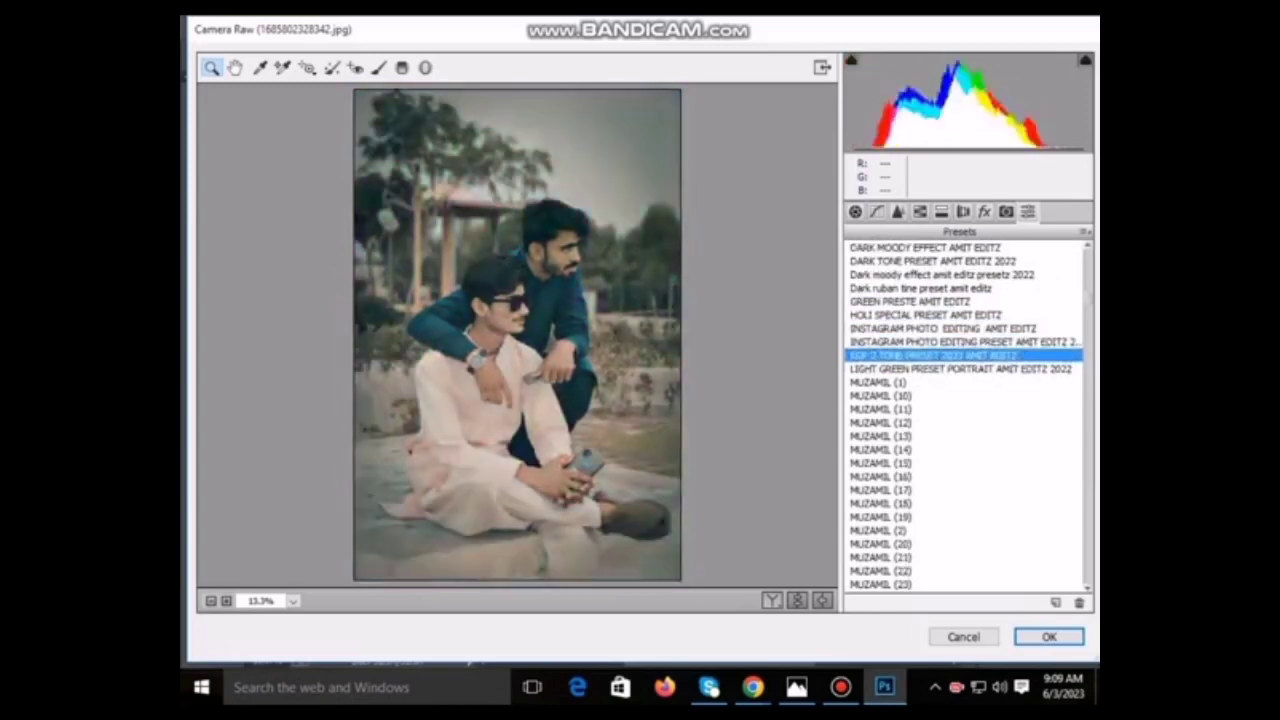
key(Down)
key(Down)
key(Down)
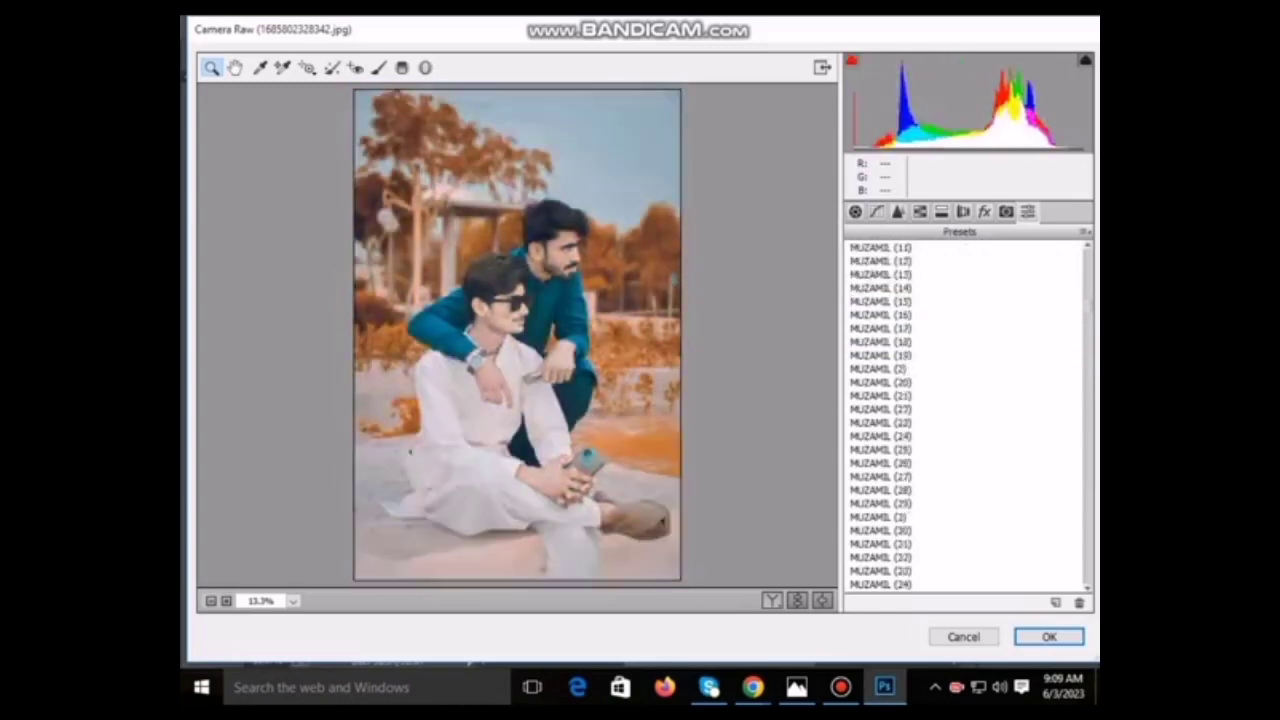
key(Down)
key(Down)
- Browse the numbered preset series and settle on the vivid green-and-teal preset
scroll(965, 415, down, 4)
click(880, 261)
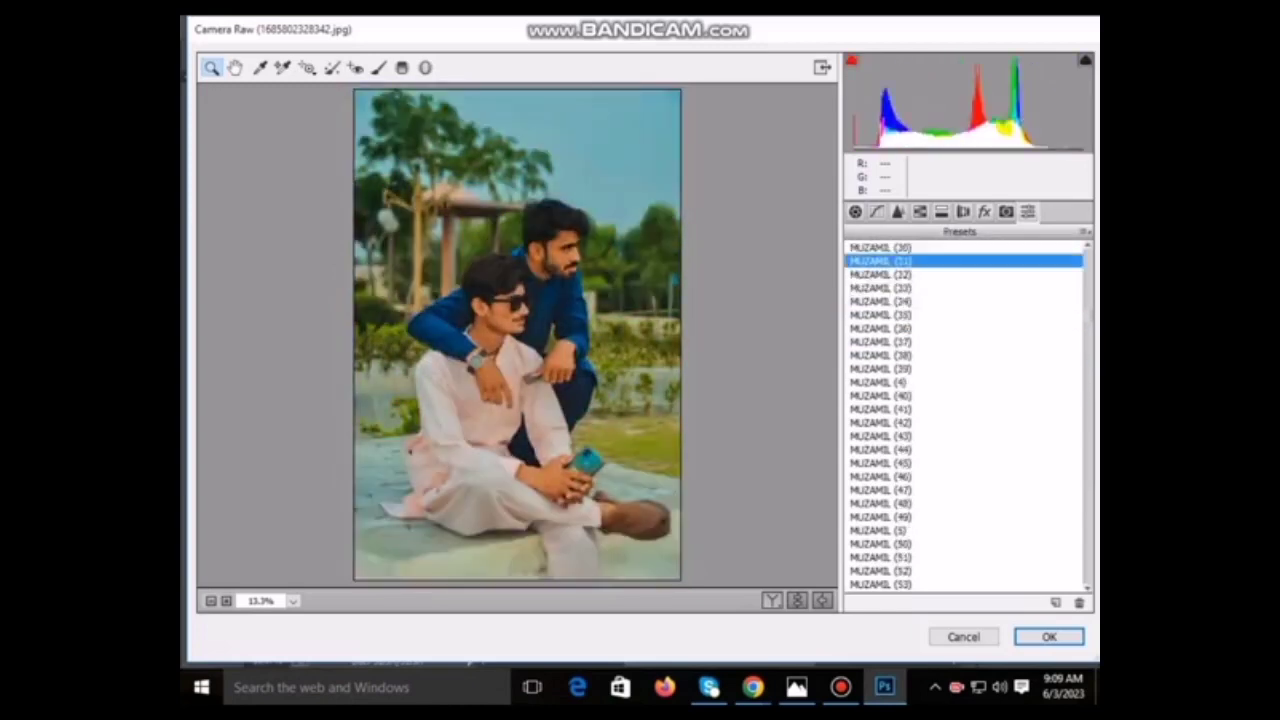
scroll(965, 415, down, 7)
click(880, 314)
scroll(965, 415, down, 1)
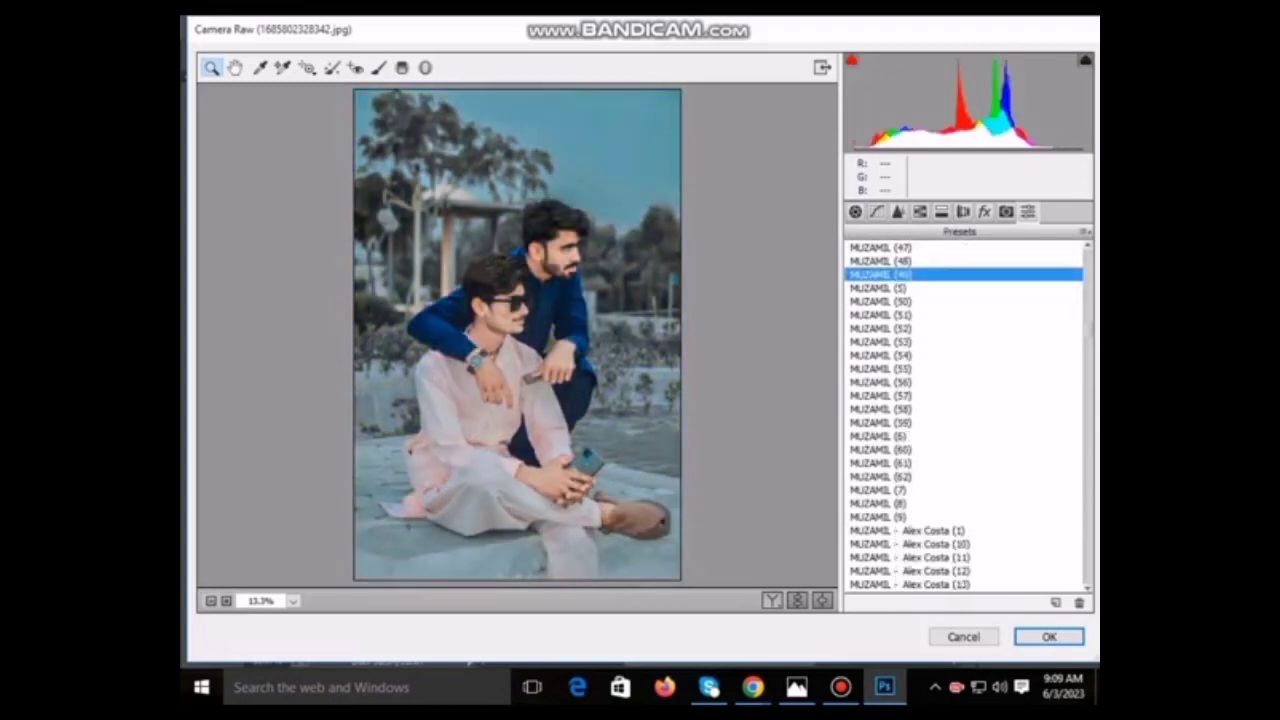
key(Down)
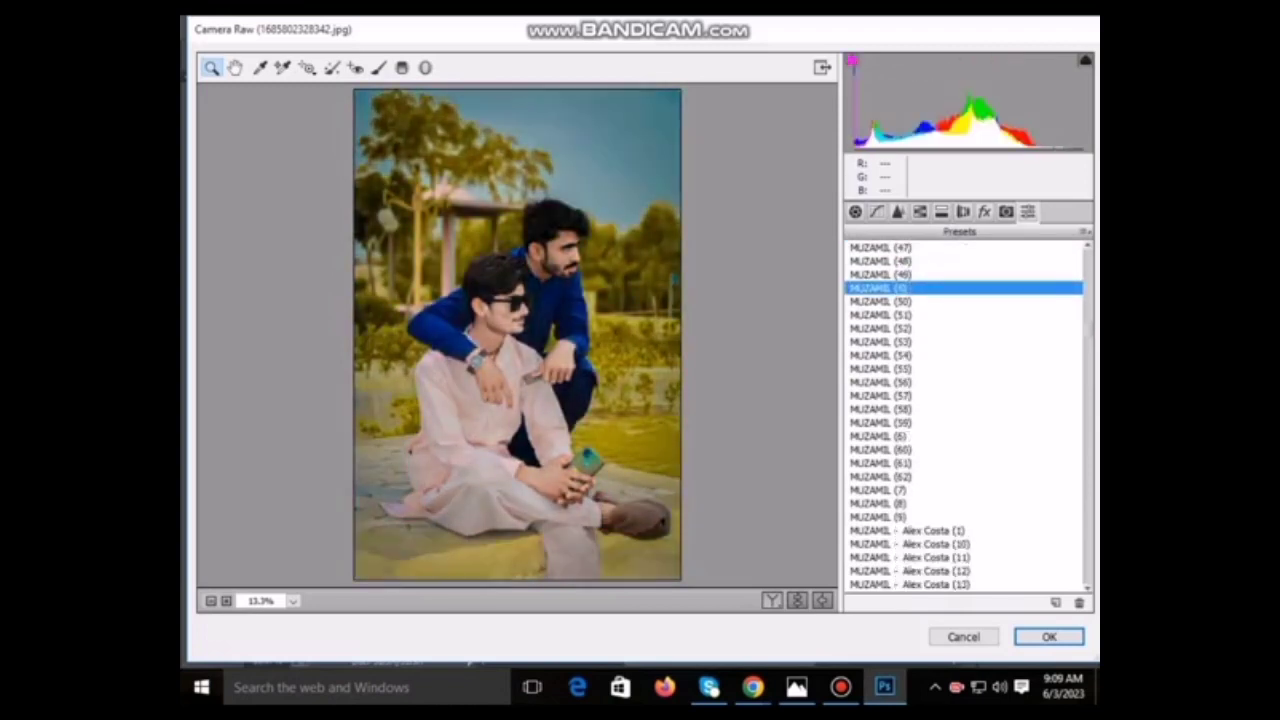
scroll(965, 415, down, 1)
scroll(965, 415, down, 4)
scroll(965, 415, down, 7)
scroll(965, 415, down, 10)
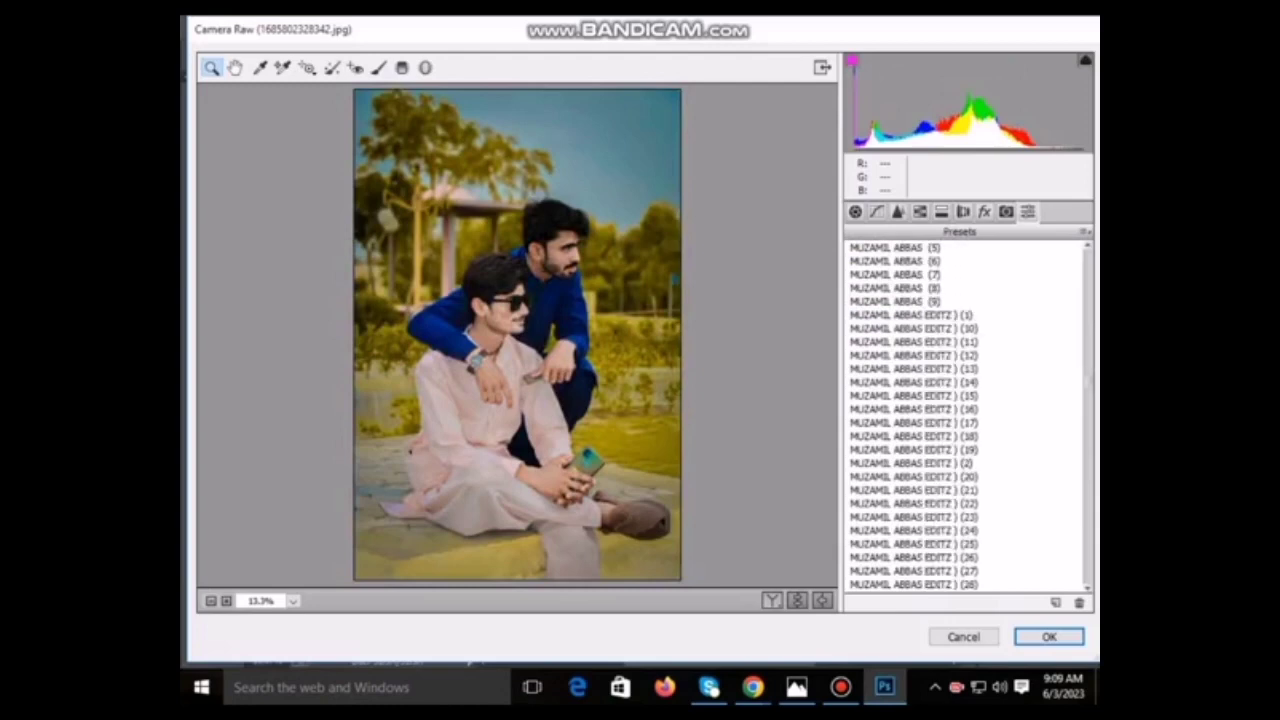
click(910, 314)
scroll(965, 415, down, 1)
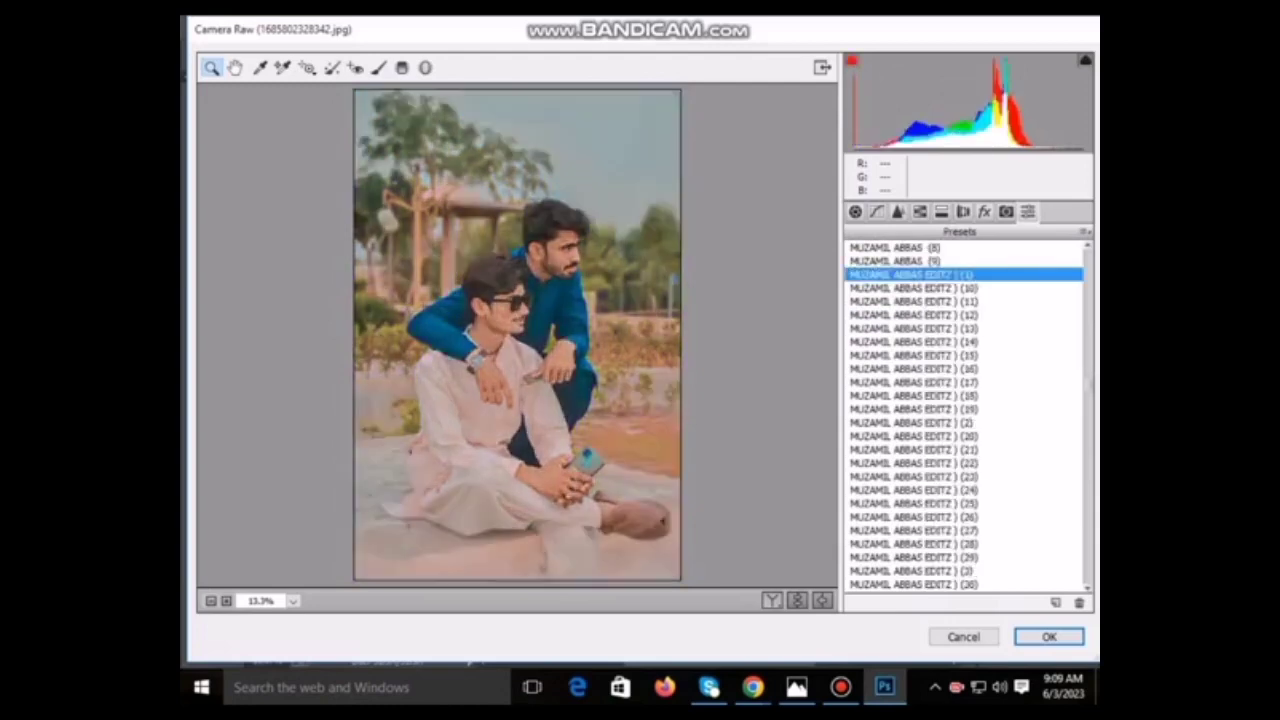
key(Down)
key(Down)
key(Down)
key(Down)
key(Up)
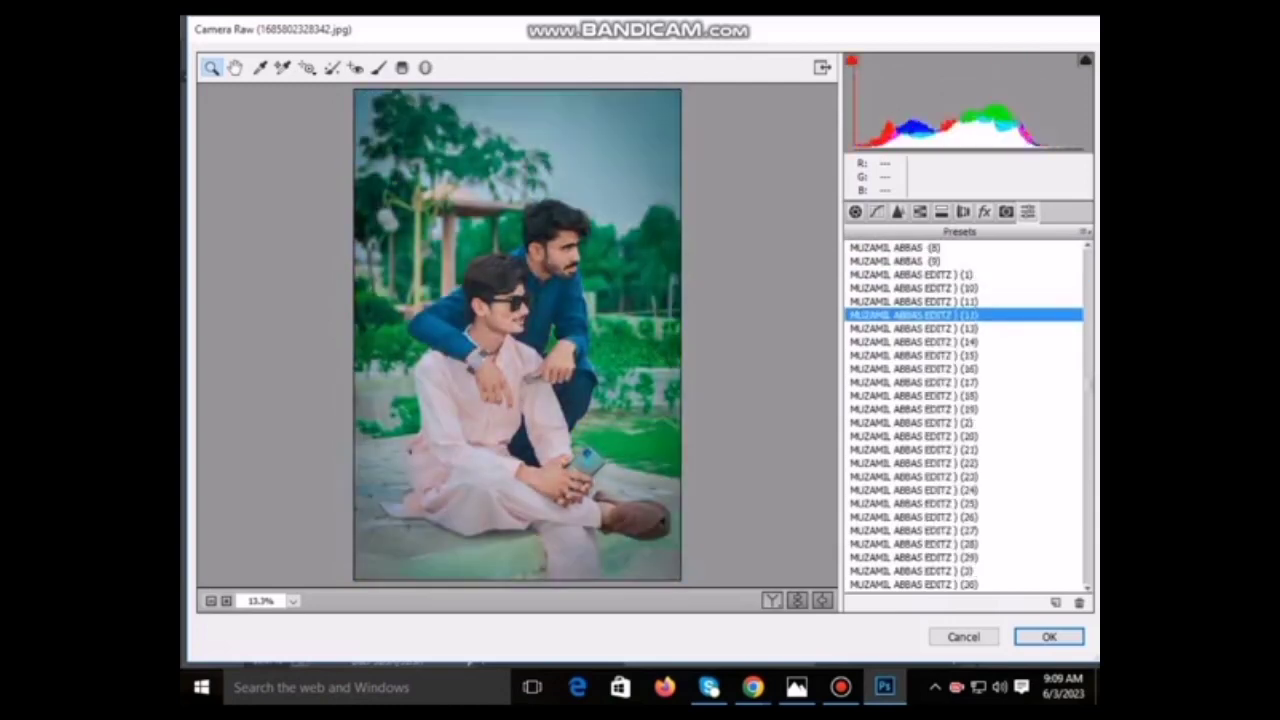
key(Escape)
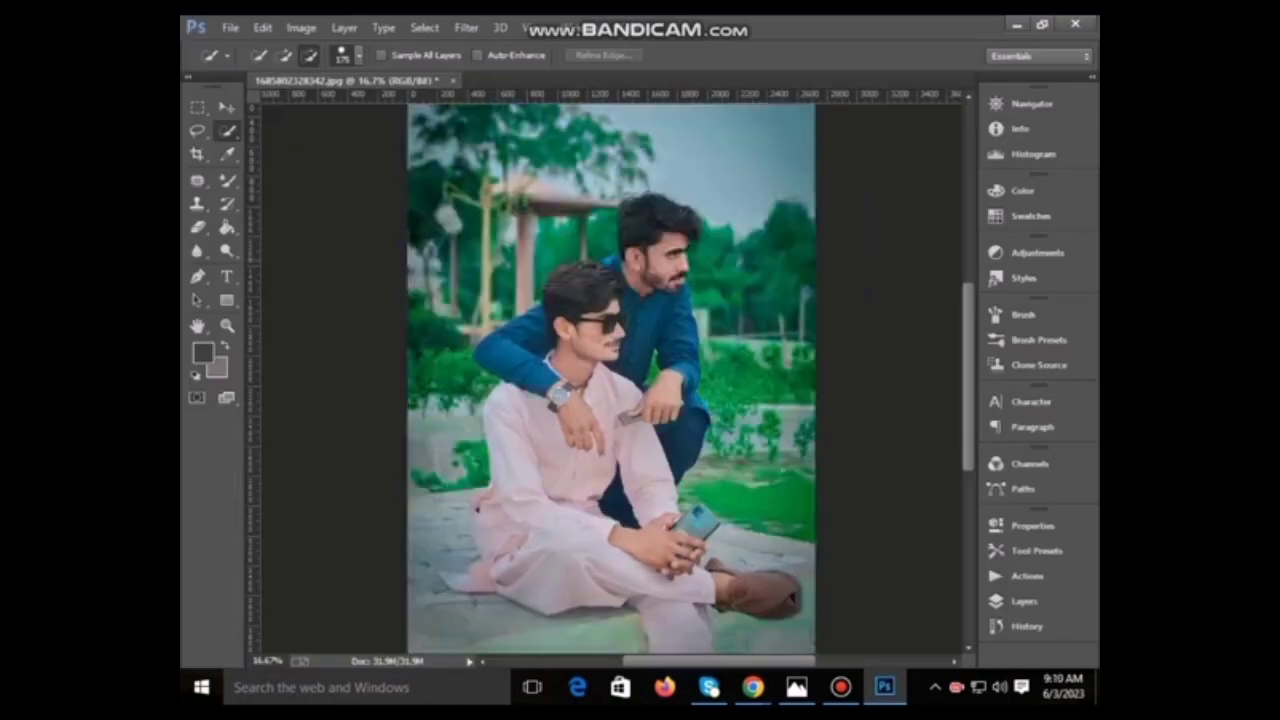
- Zoom in on the standing man's face and blend its skin with the Mixer Brush at Wet 20%
key(z)
drag(400, 114, 957, 443)
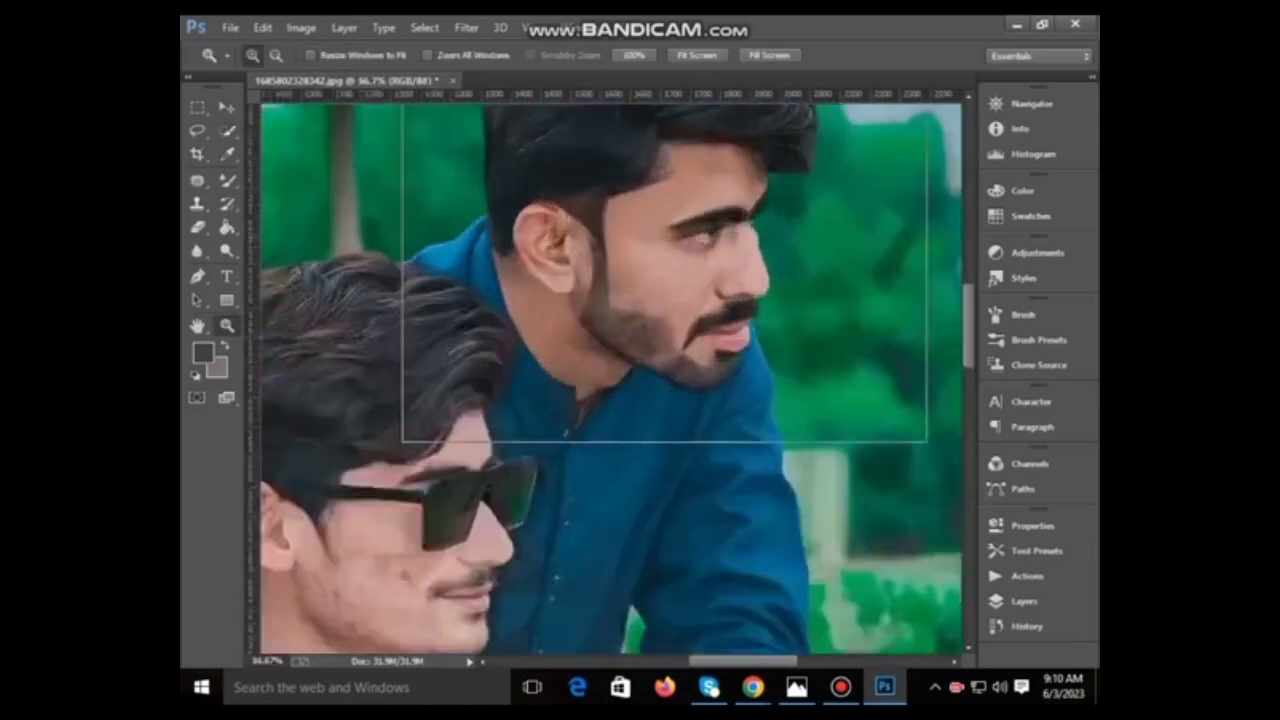
key(b)
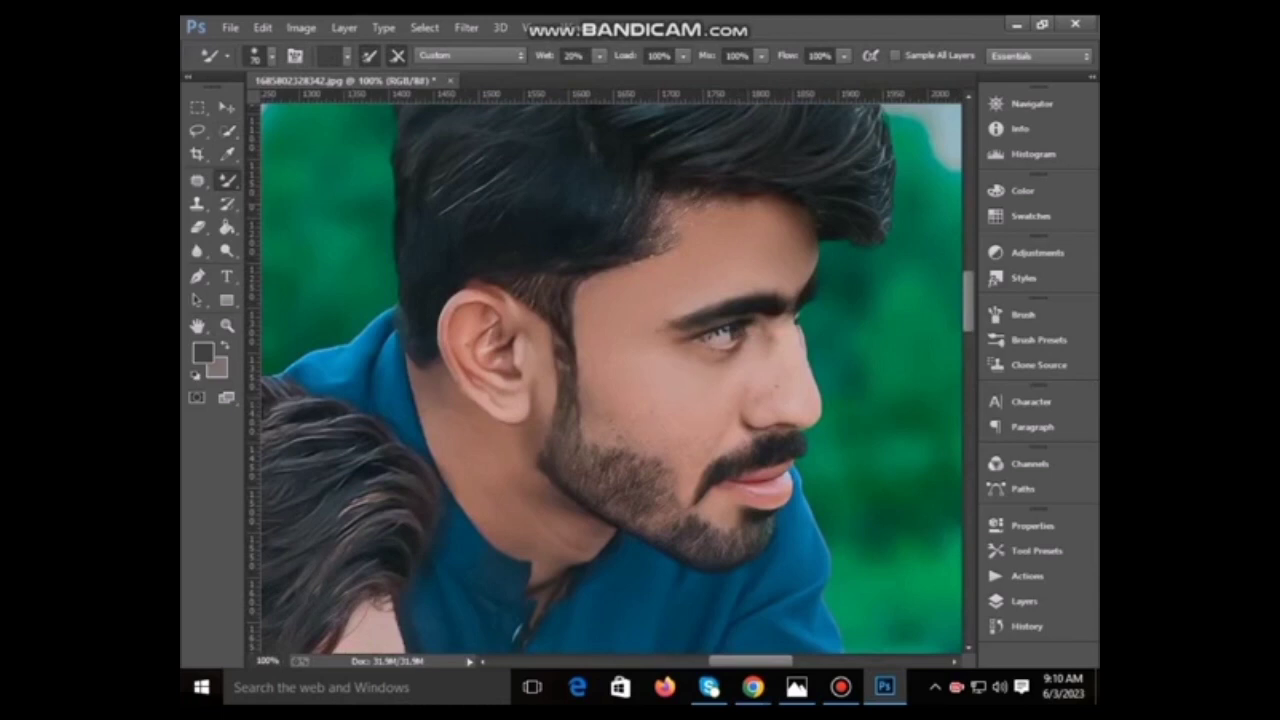
scroll(605, 378, down, 2)
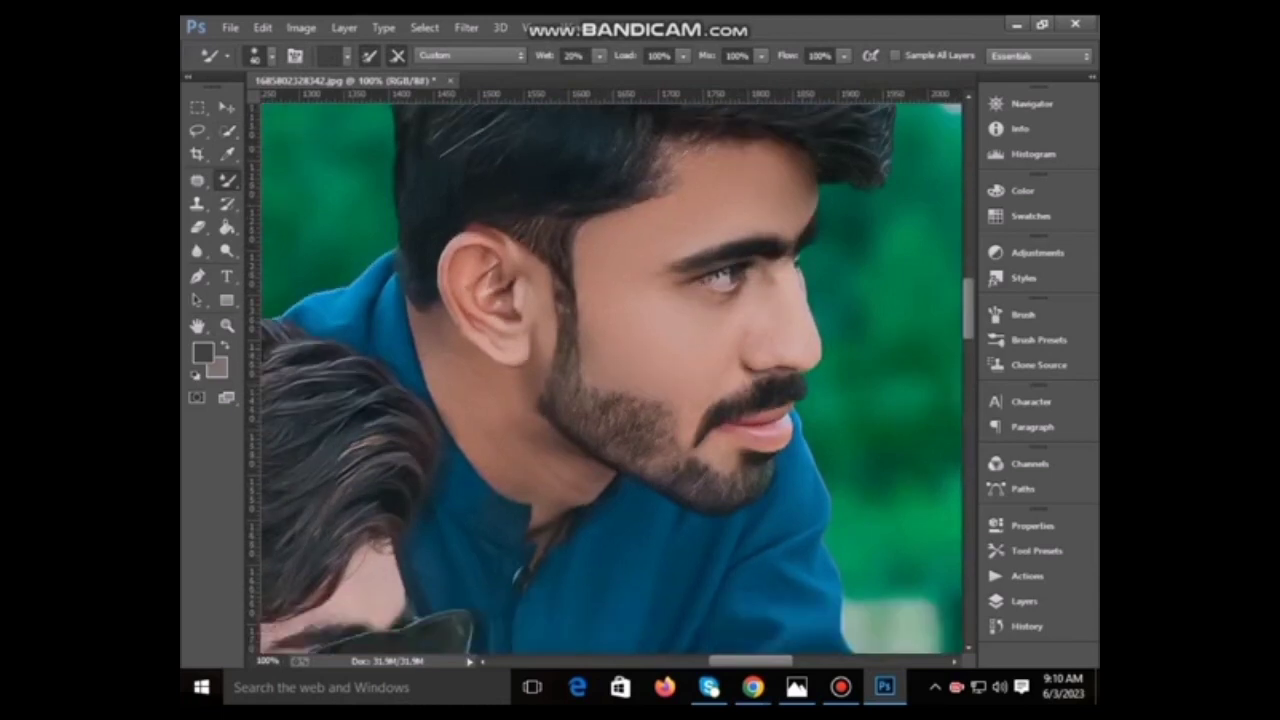
scroll(605, 378, up, 2)
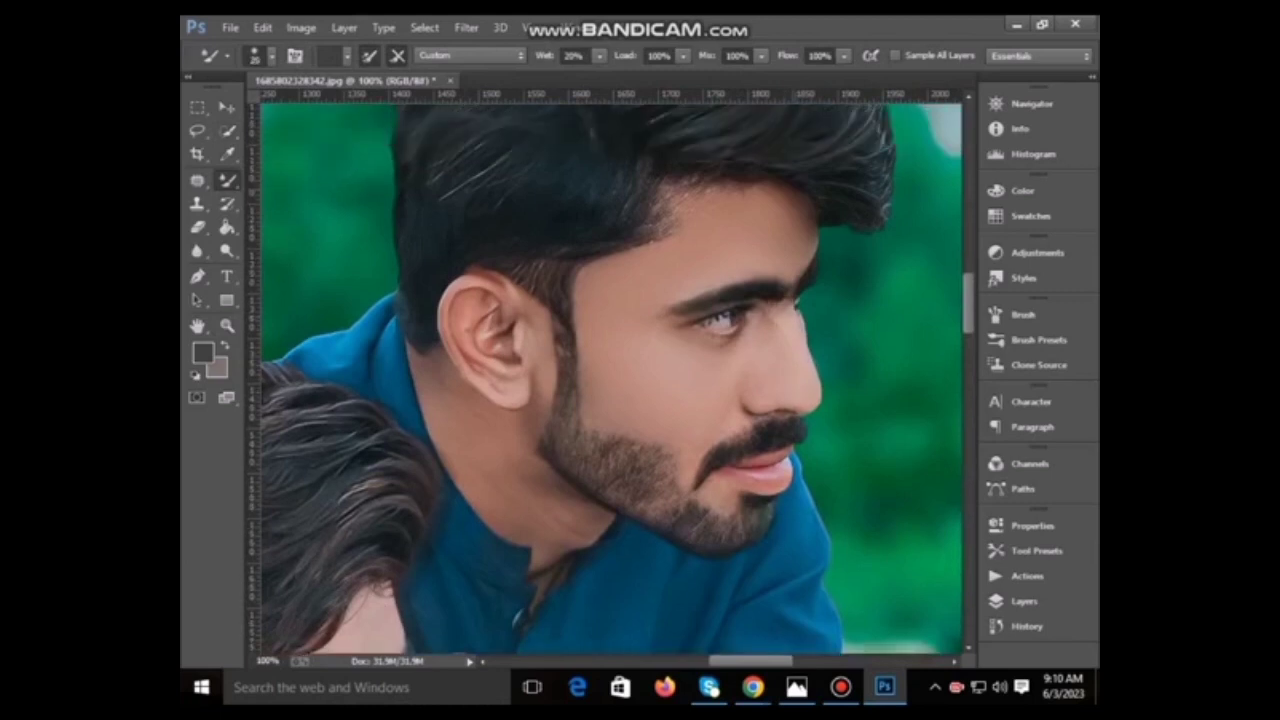
scroll(605, 378, down, 2)
scroll(605, 378, down, 4)
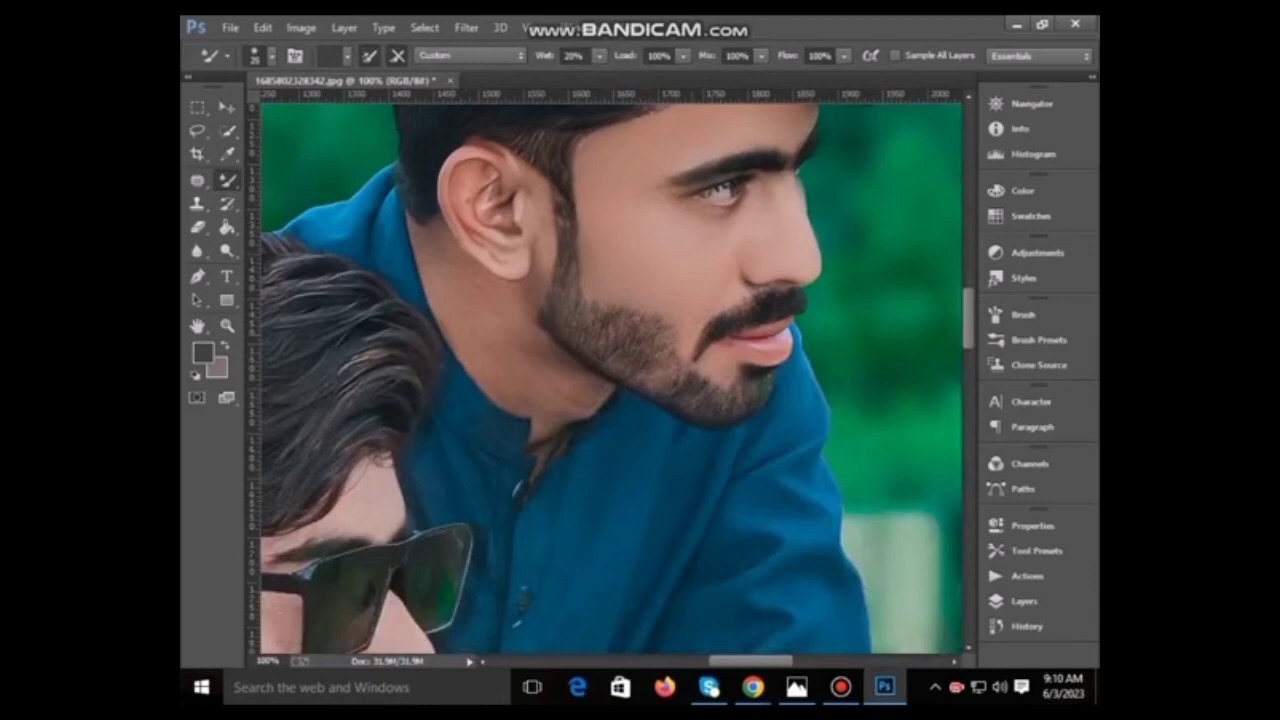
scroll(605, 378, up, 4)
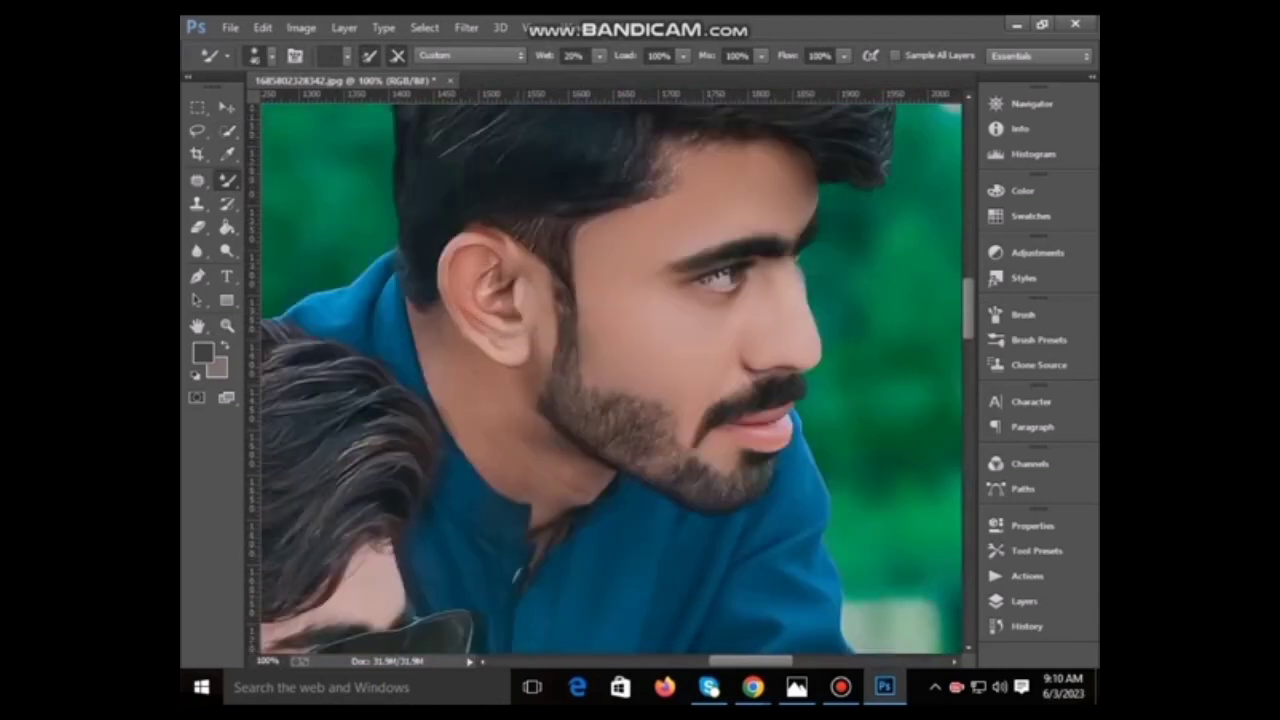
scroll(605, 378, down, 3)
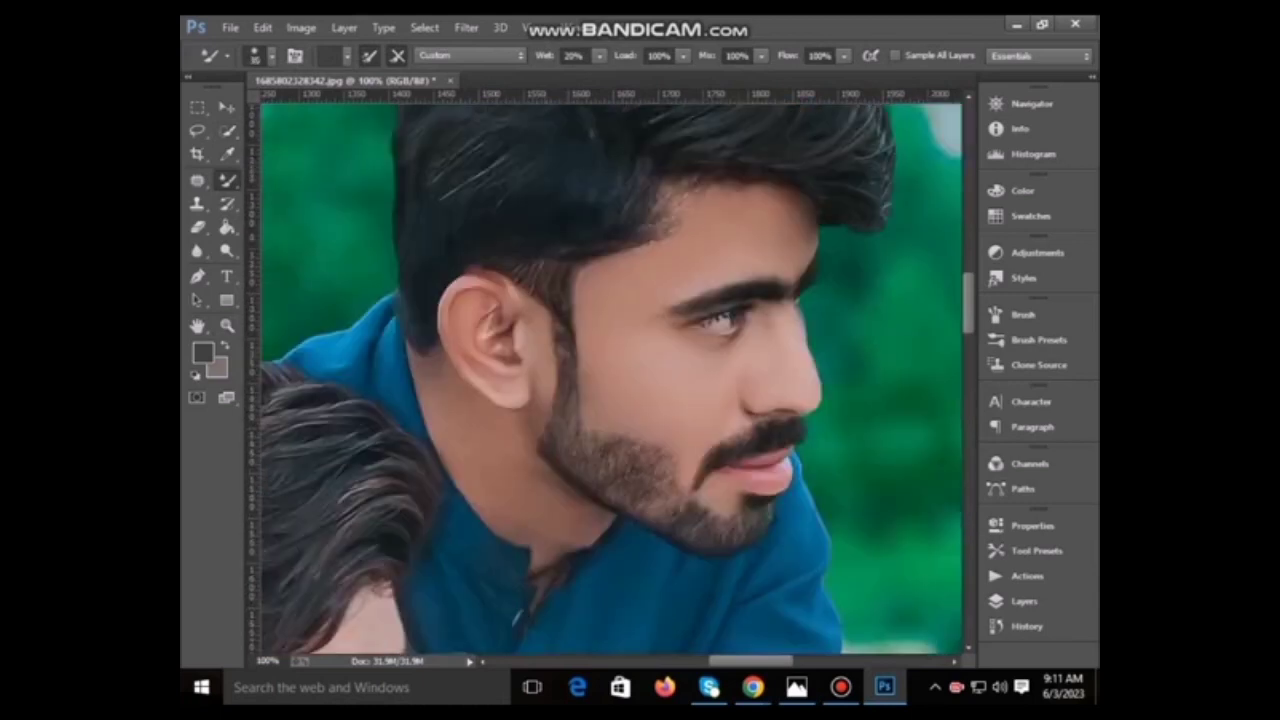
- Zoom onto the cheek, trace a pen path along the beard line, and make it a selection
key(z)
click(620, 220)
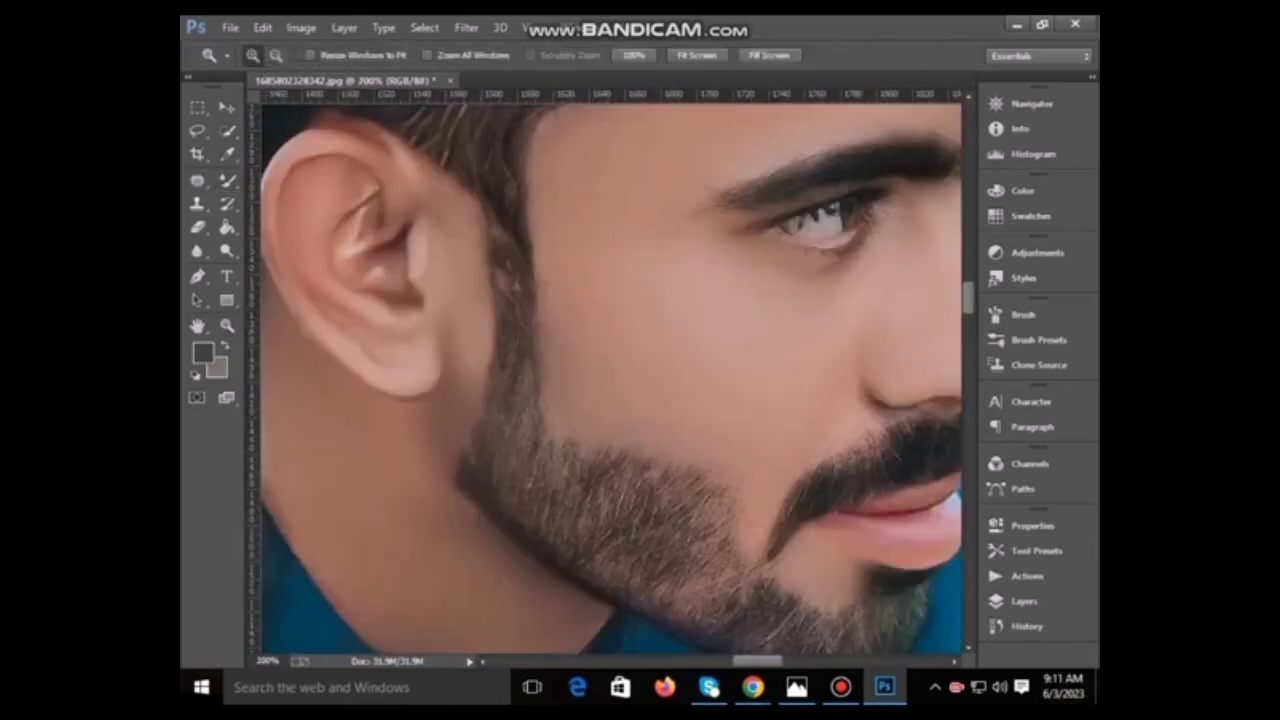
key(p)
scroll(606, 378, up, 2)
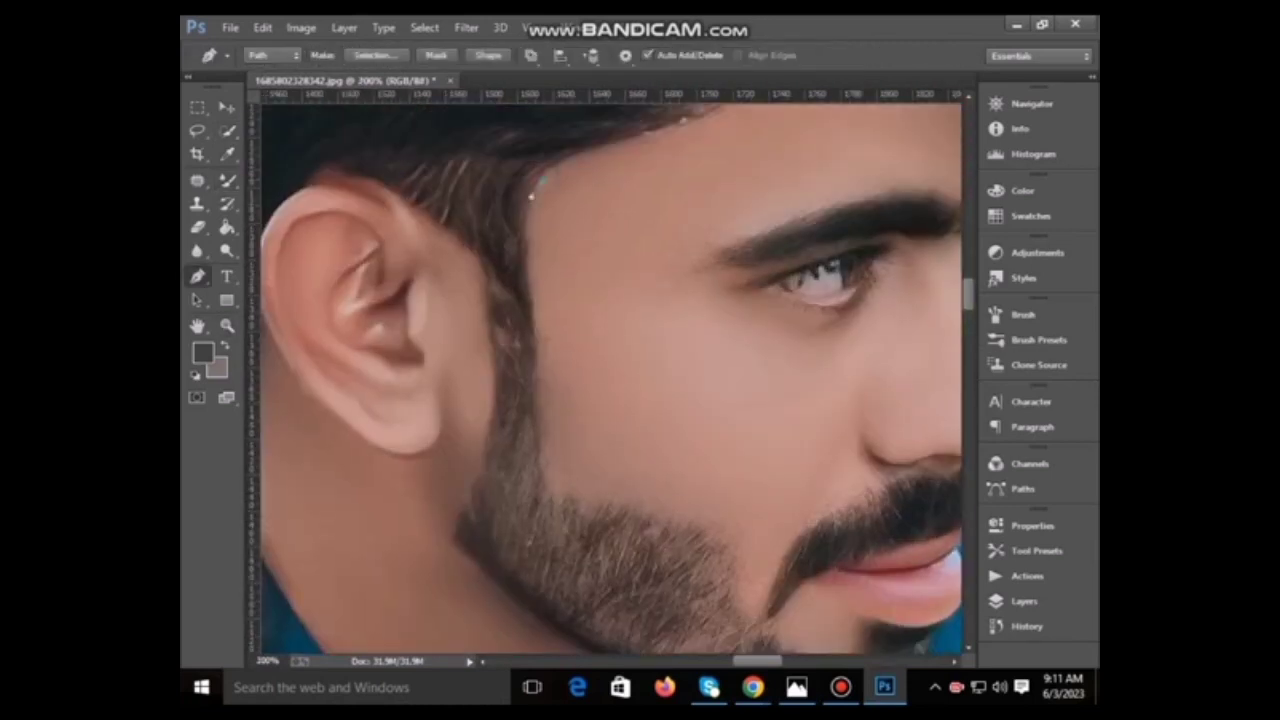
click(541, 476)
drag(720, 508, 743, 514)
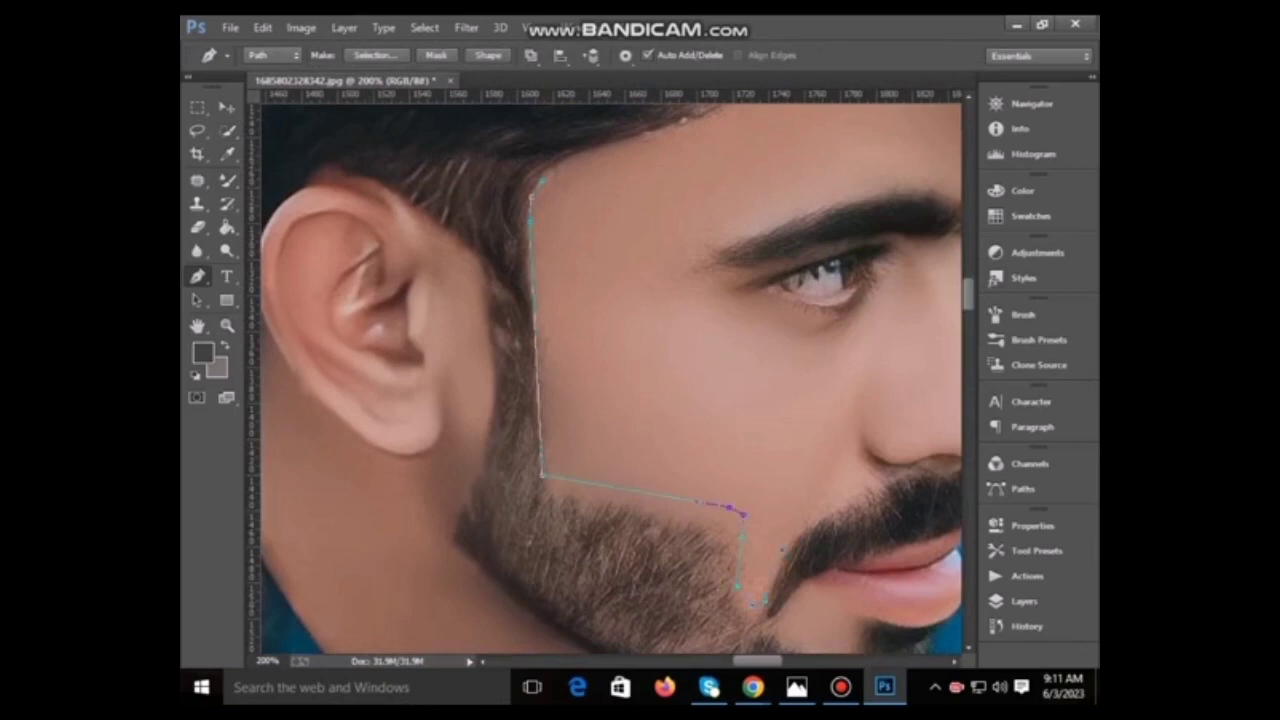
click(808, 515)
click(700, 286)
scroll(674, 209, up, 3)
scroll(662, 213, up, 3)
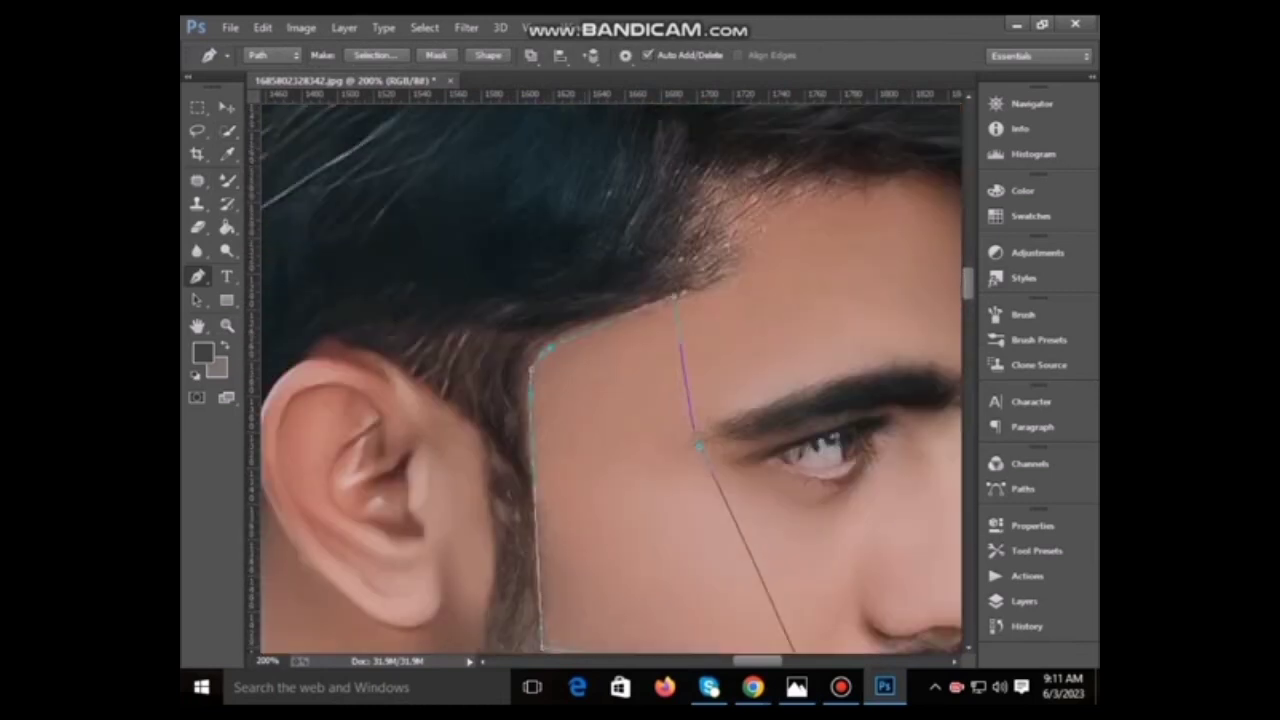
right_click(628, 228)
click(662, 316)
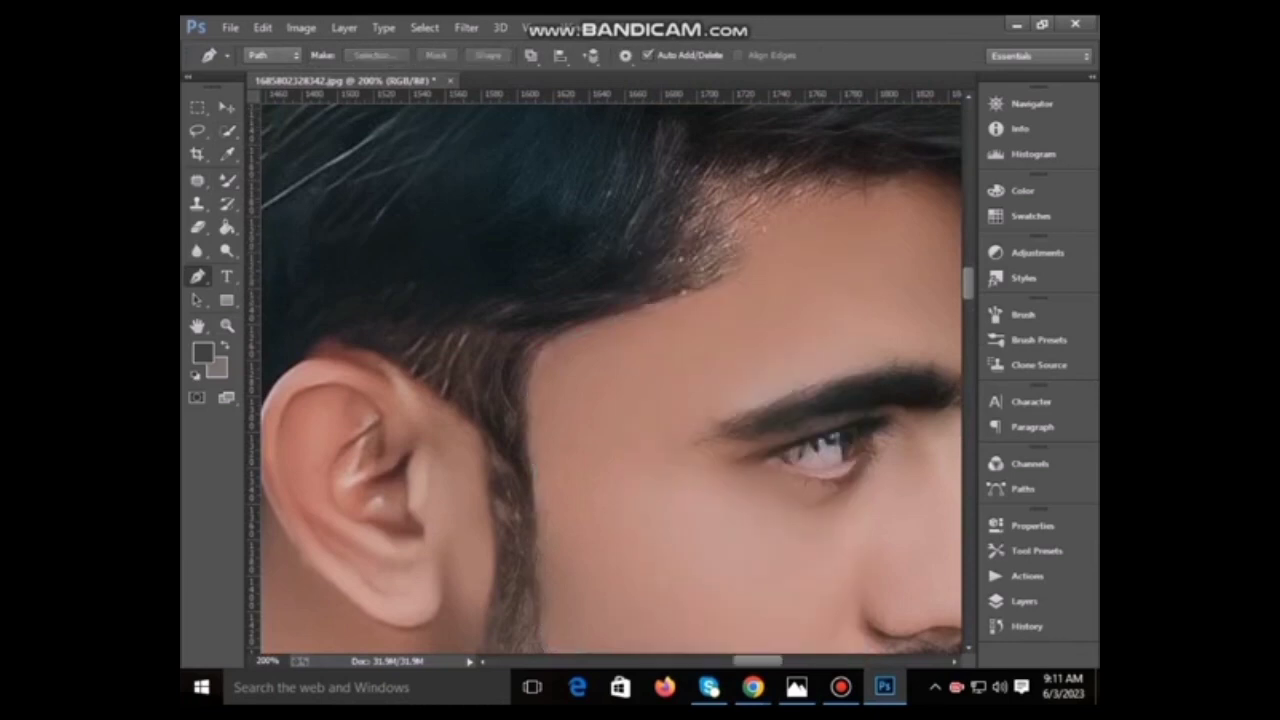
- Smooth the cheek skin inside the selection with the Mixer Brush at Wet 50%
key(w)
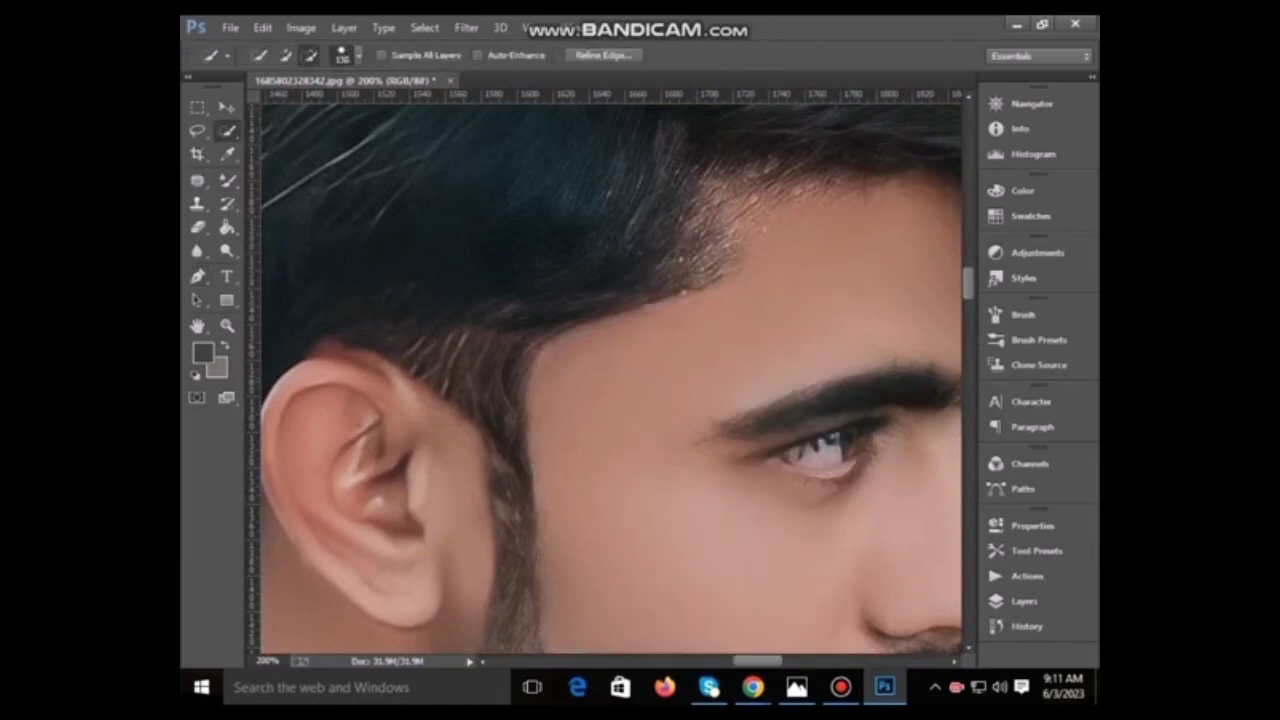
click(1024, 601)
click(1027, 626)
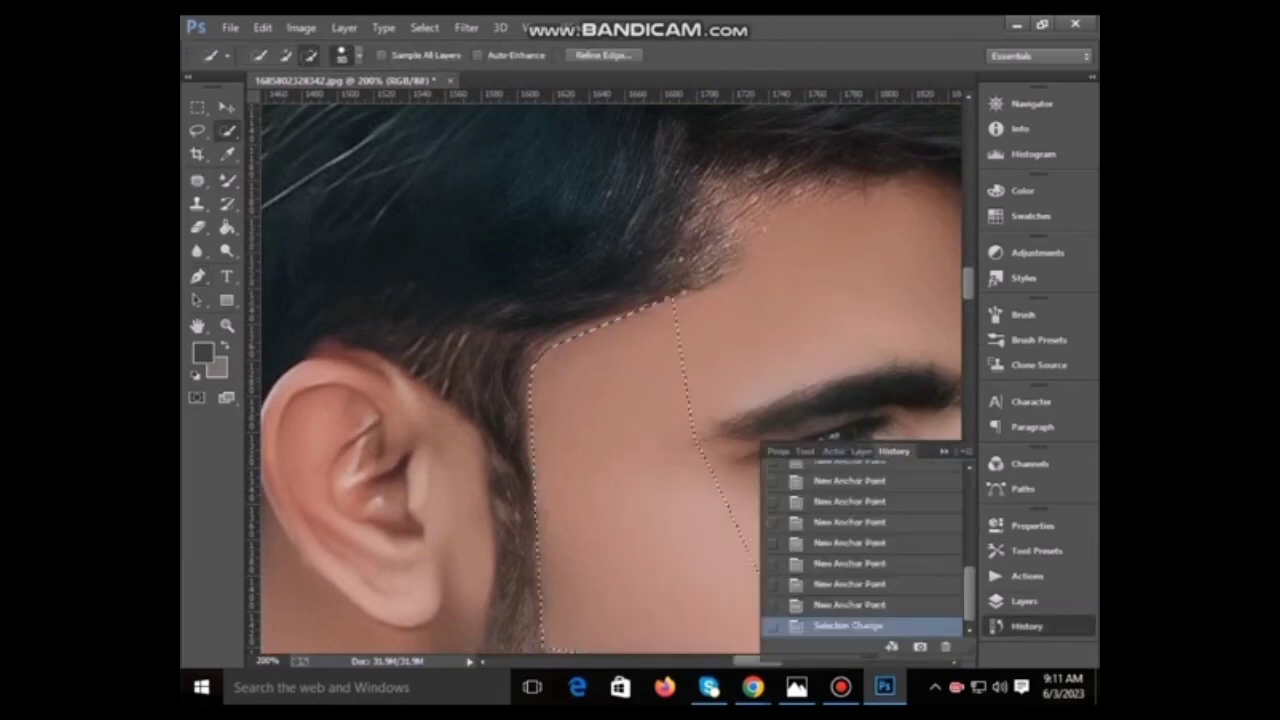
key(b)
scroll(610, 380, down, 2)
drag(599, 76, 627, 76)
mouse_move(600, 380)
mouse_down()
mouse_move(640, 420)
mouse_move(640, 460)
mouse_up()
scroll(610, 380, down, 2)
mouse_move(560, 390)
mouse_down()
mouse_move(560, 490)
mouse_move(570, 480)
mouse_up()
drag(560, 410, 575, 470)
drag(550, 420, 570, 490)
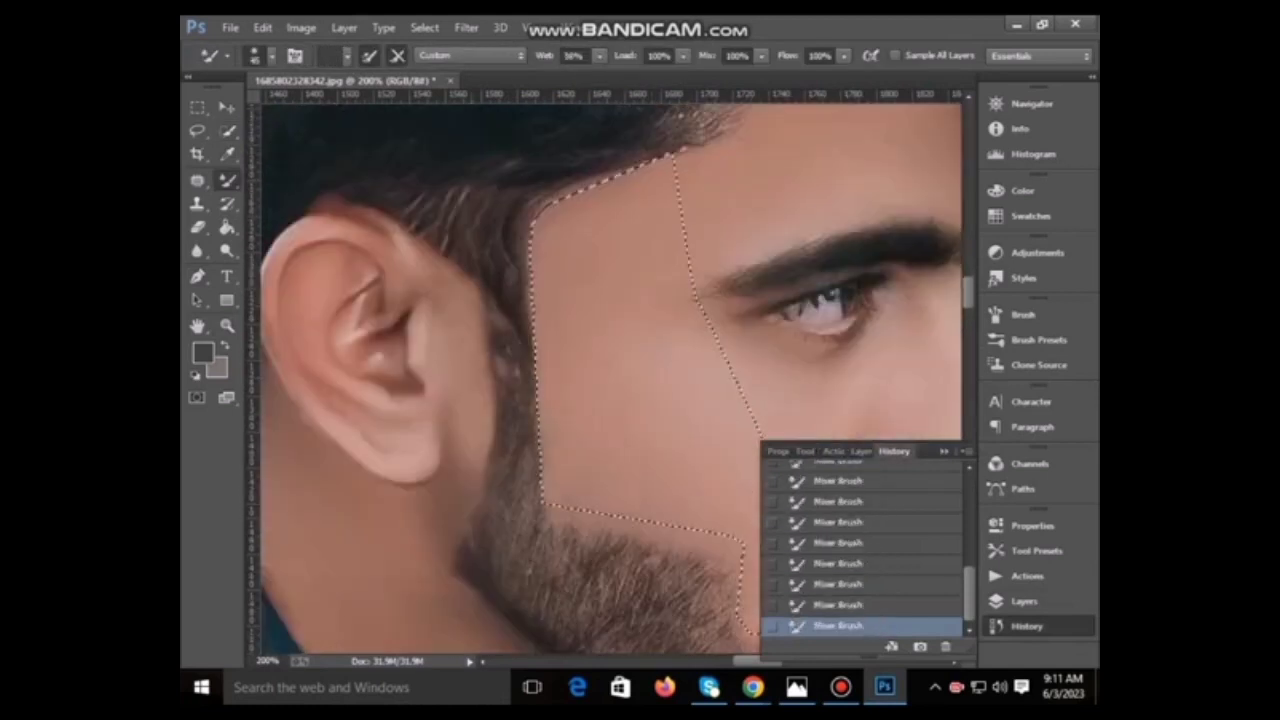
- Invert the cheek selection
key(w)
right_click(400, 200)
click(465, 232)
- Open Liquify and zoom the preview to 200% on the beard
click(466, 27)
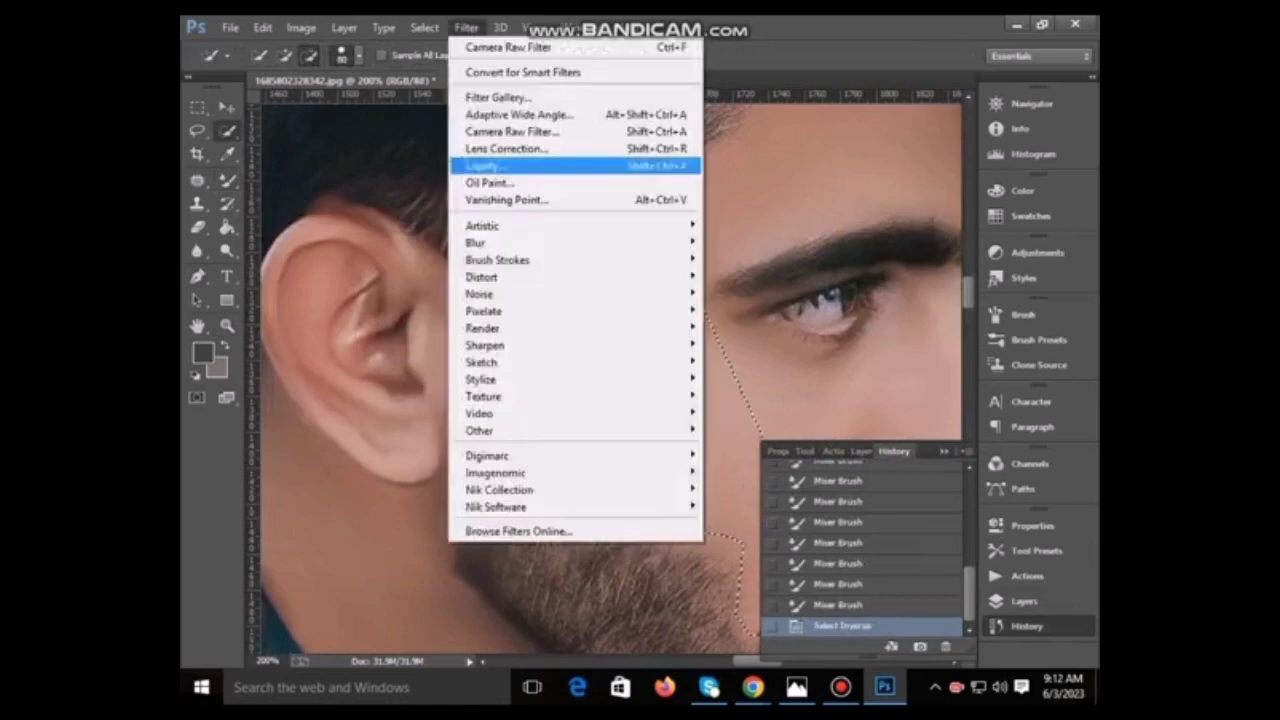
click(565, 166)
key(z)
click(345, 207)
drag(500, 300, 500, 500)
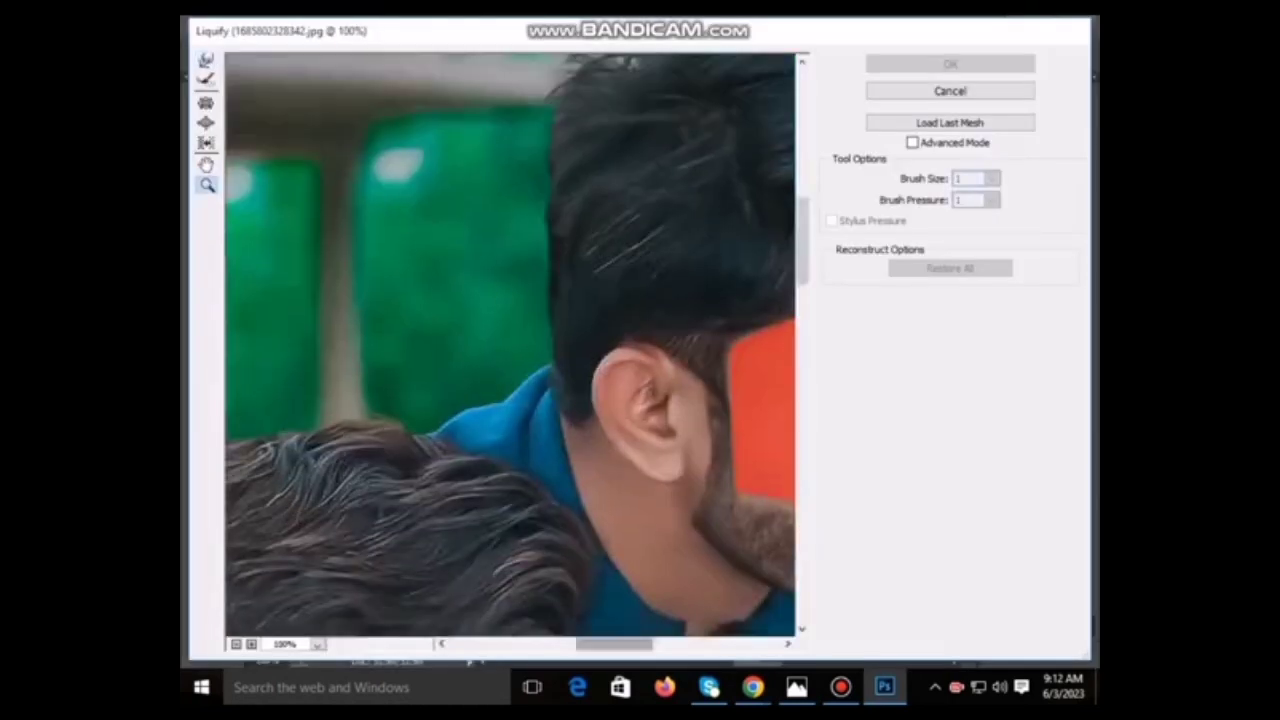
click(615, 520)
- Reshape the beard's jaw edge with a size-90 Forward Warp, apply it, and invert the selection
key(w)
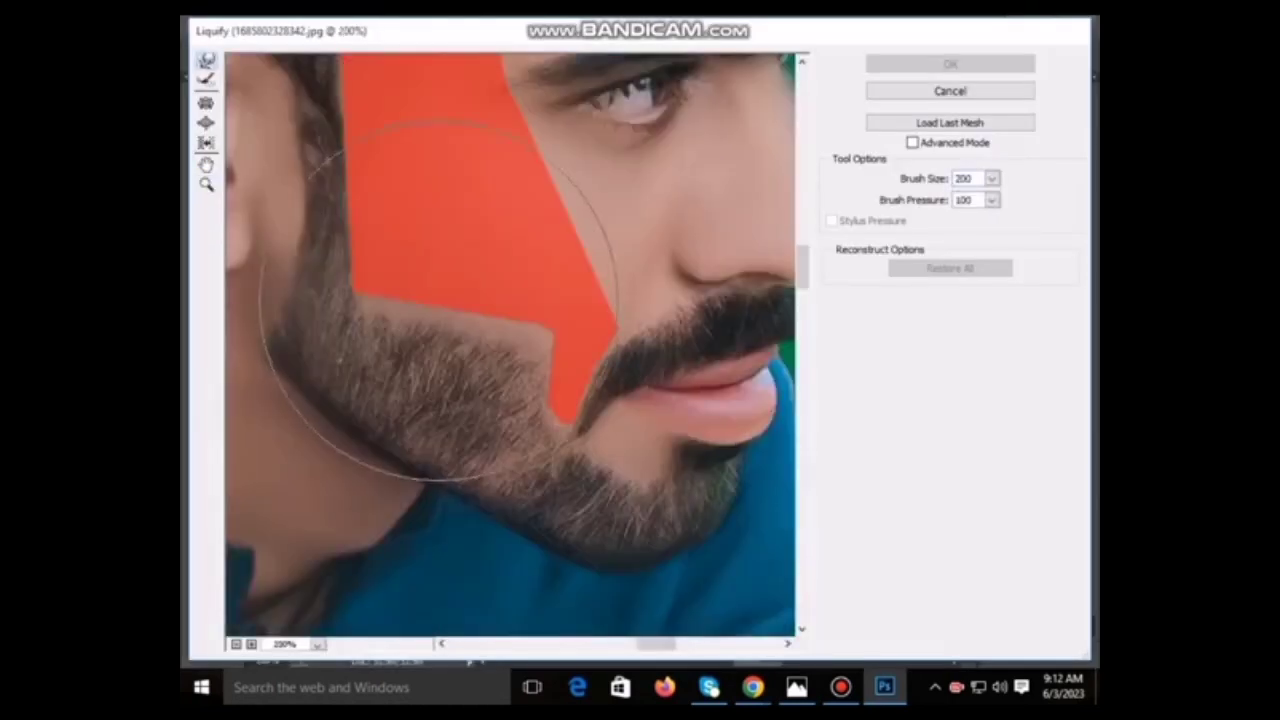
key(bracketleft)
key(bracketleft)
key(bracketleft)
drag(470, 395, 440, 335)
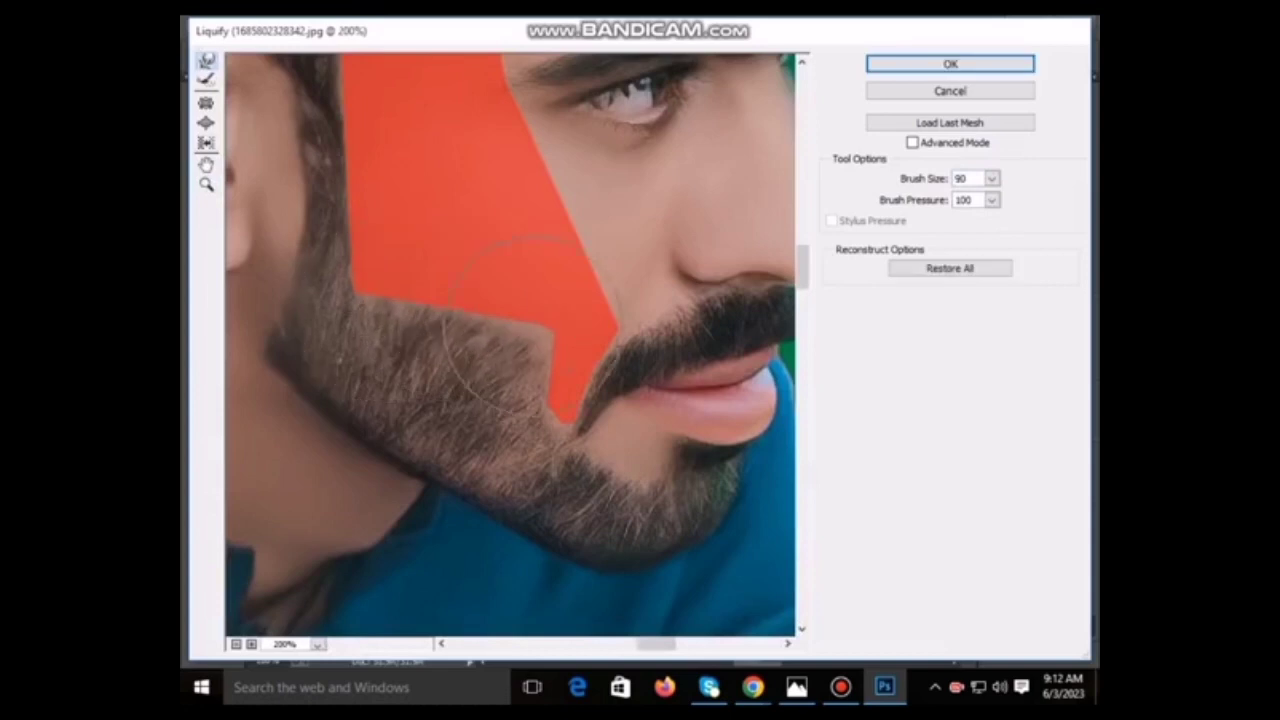
key(Return)
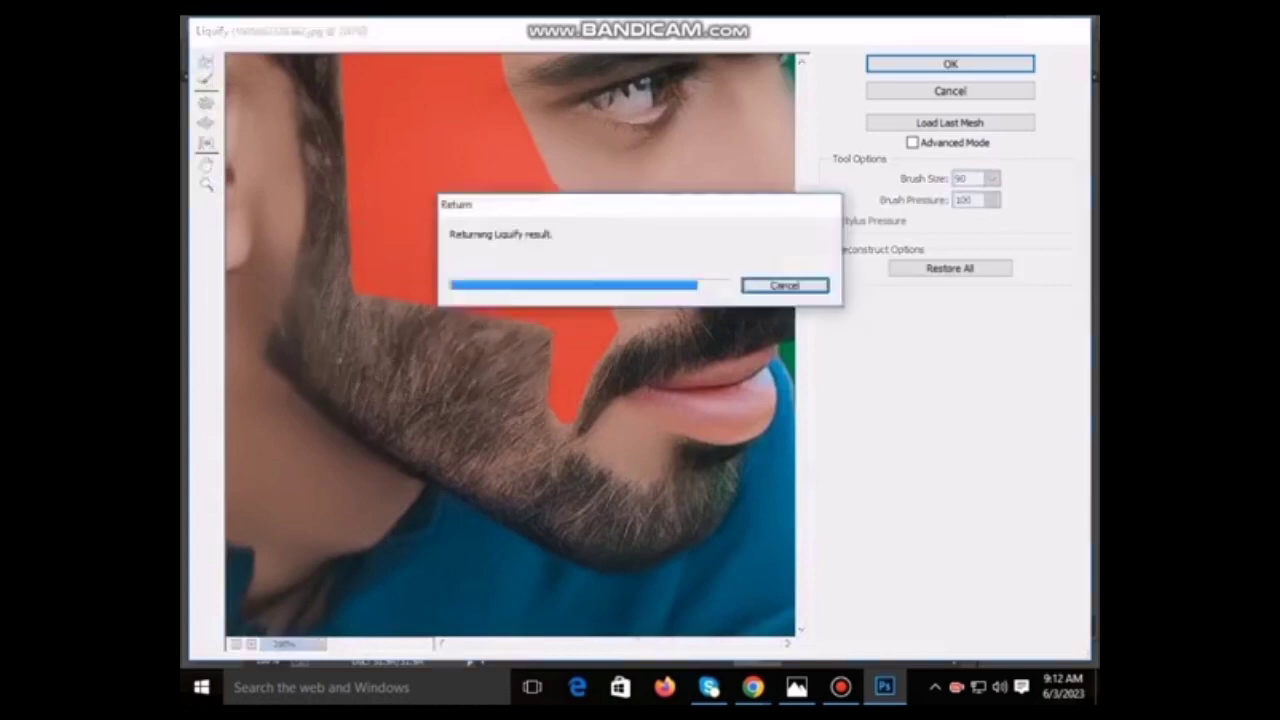
key(ctrl+shift+i)
right_click(590, 290)
- Clear the selection, fit the photo on screen, then zoom in on the seated man's face
click(620, 298)
key(z)
right_click(425, 326)
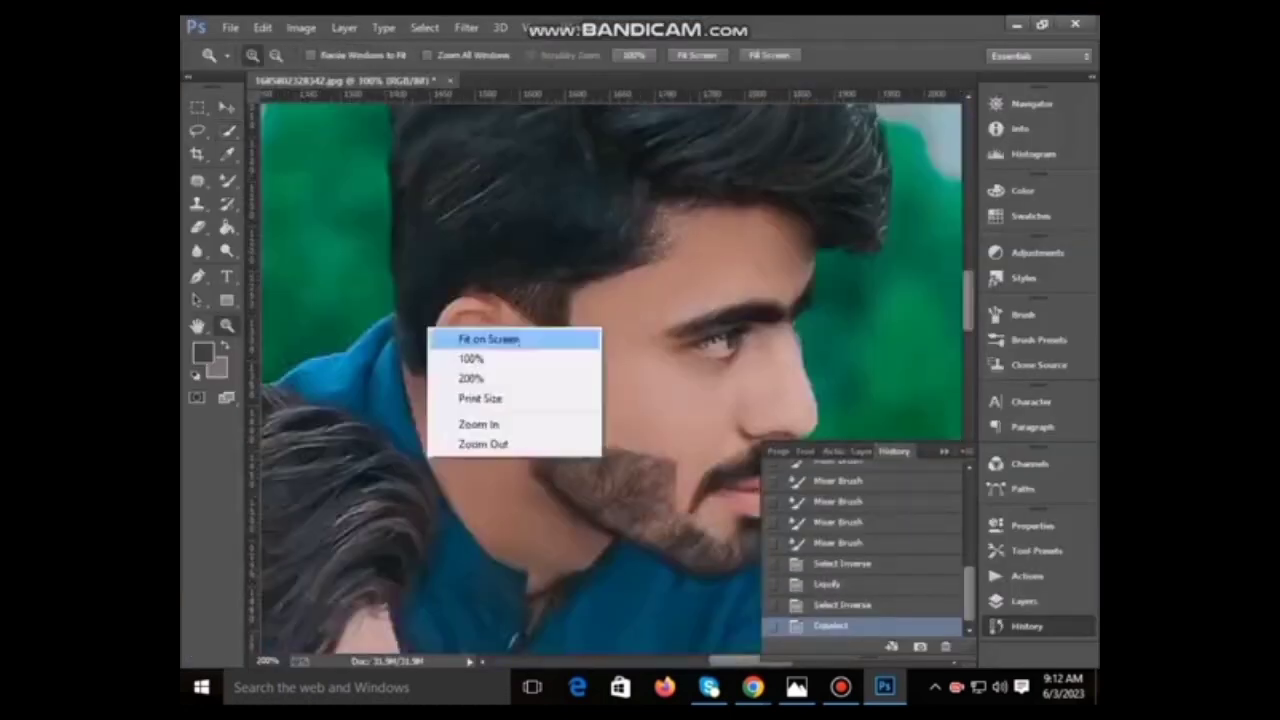
click(480, 337)
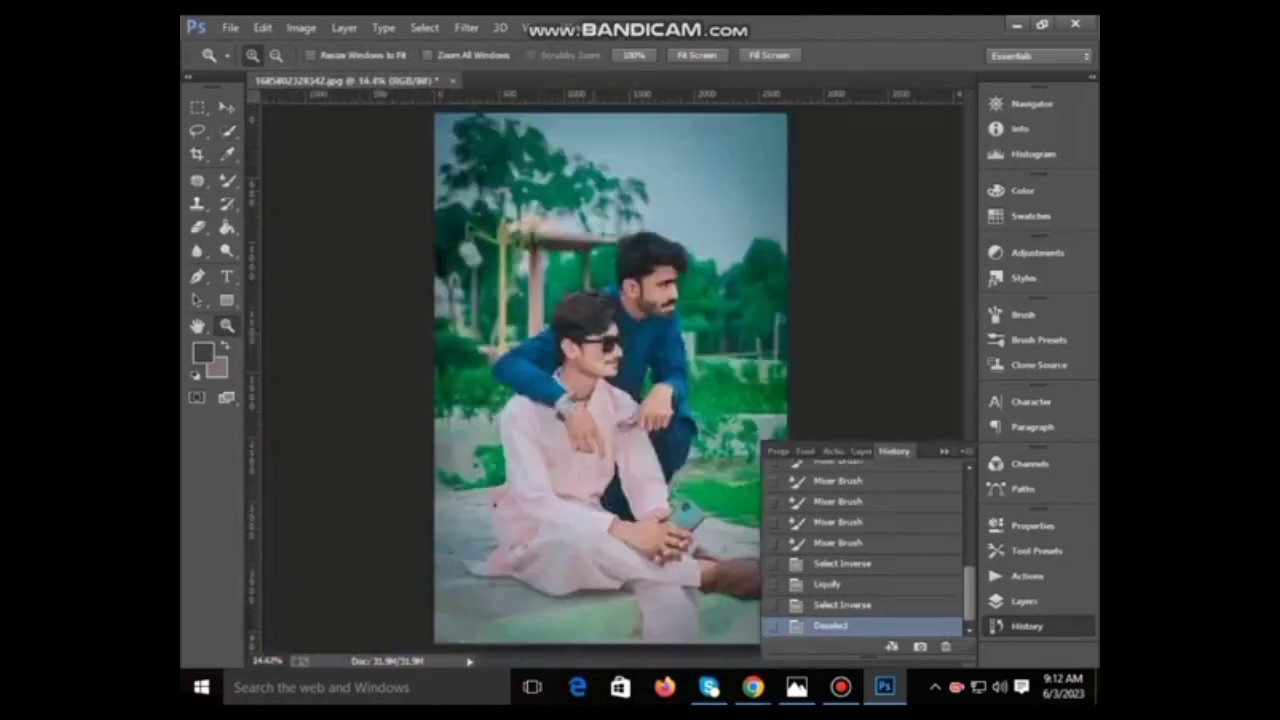
click(583, 334)
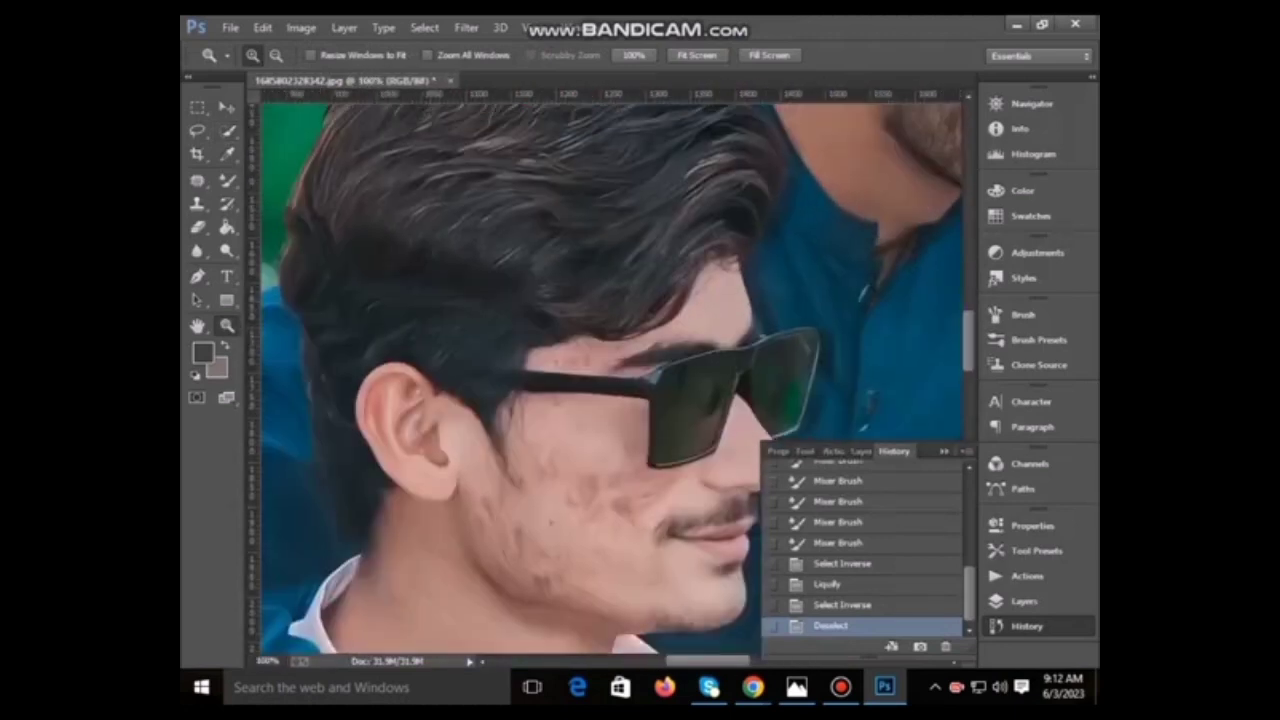
- Blend several spots on the seated man's cheek with the Mixer Brush
key(b)
click(720, 480)
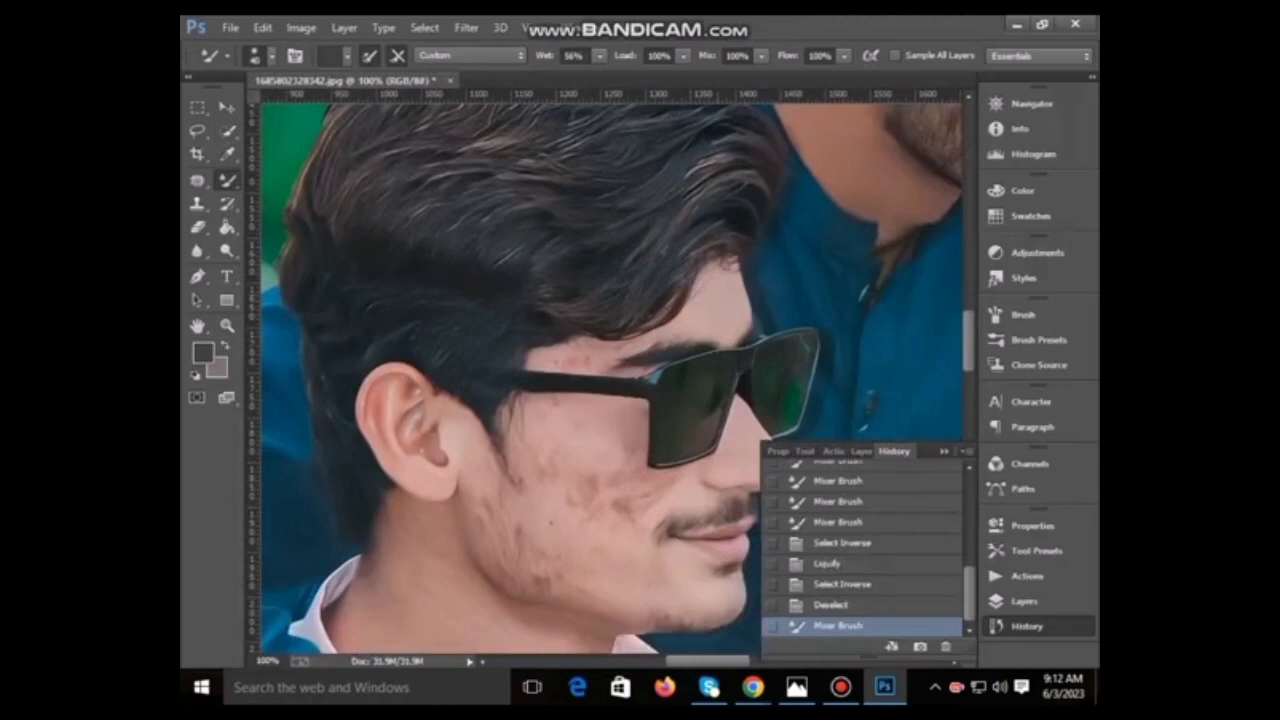
drag(747, 276, 747, 302)
click(577, 372)
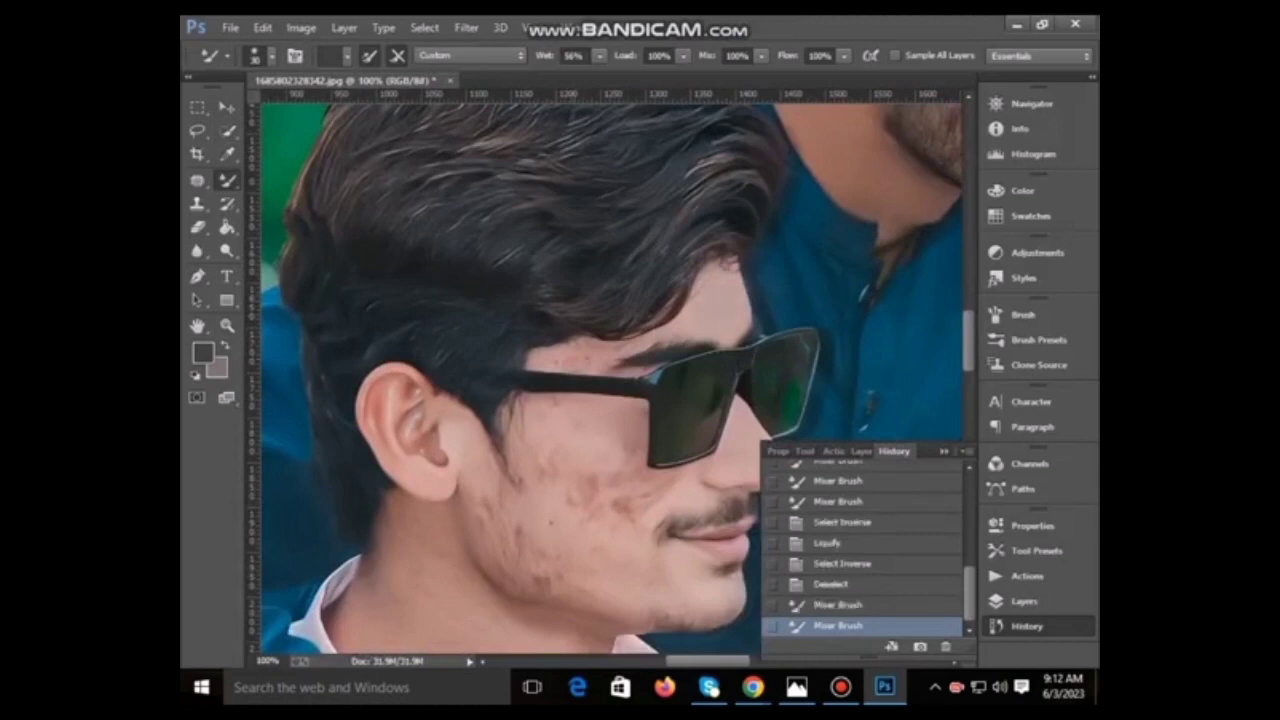
scroll(577, 372, down, 2)
scroll(577, 372, down, 1)
click(577, 372)
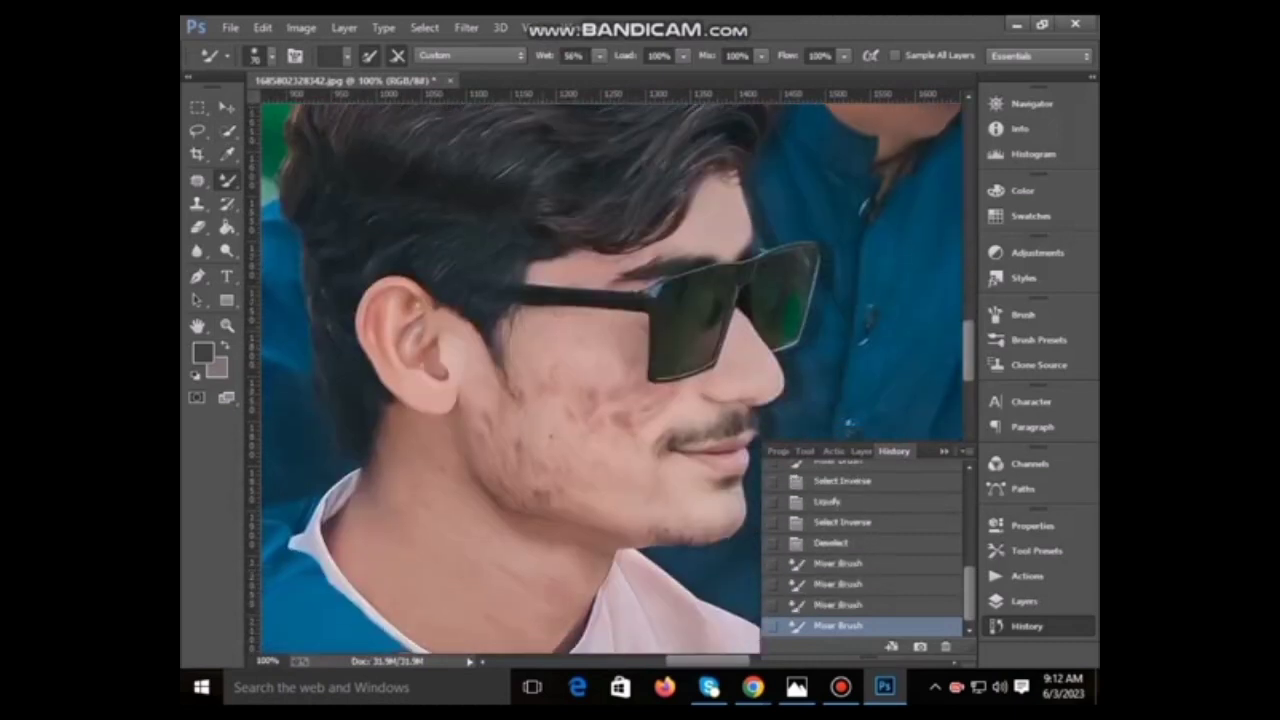
- Set Wet to 21% and smooth the cheek blemish, jaw and chin stubble with a smaller brush
drag(599, 55, 566, 78)
click(623, 421)
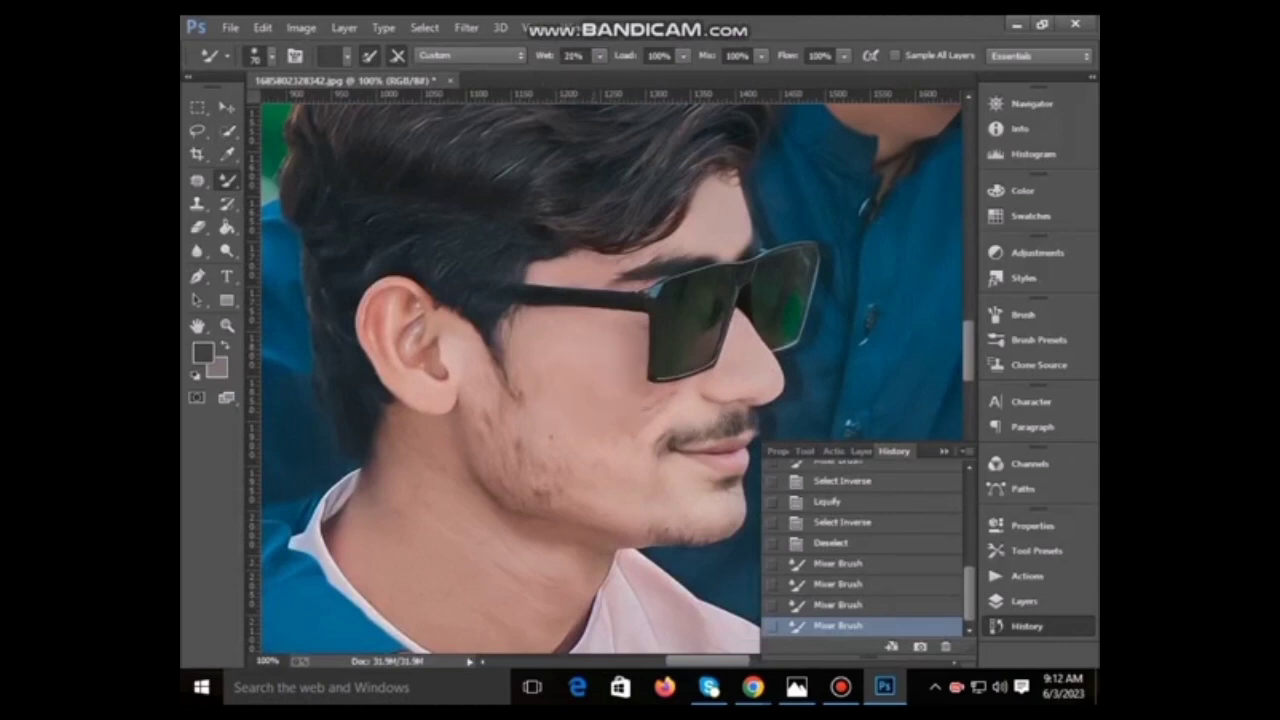
drag(519, 440, 519, 462)
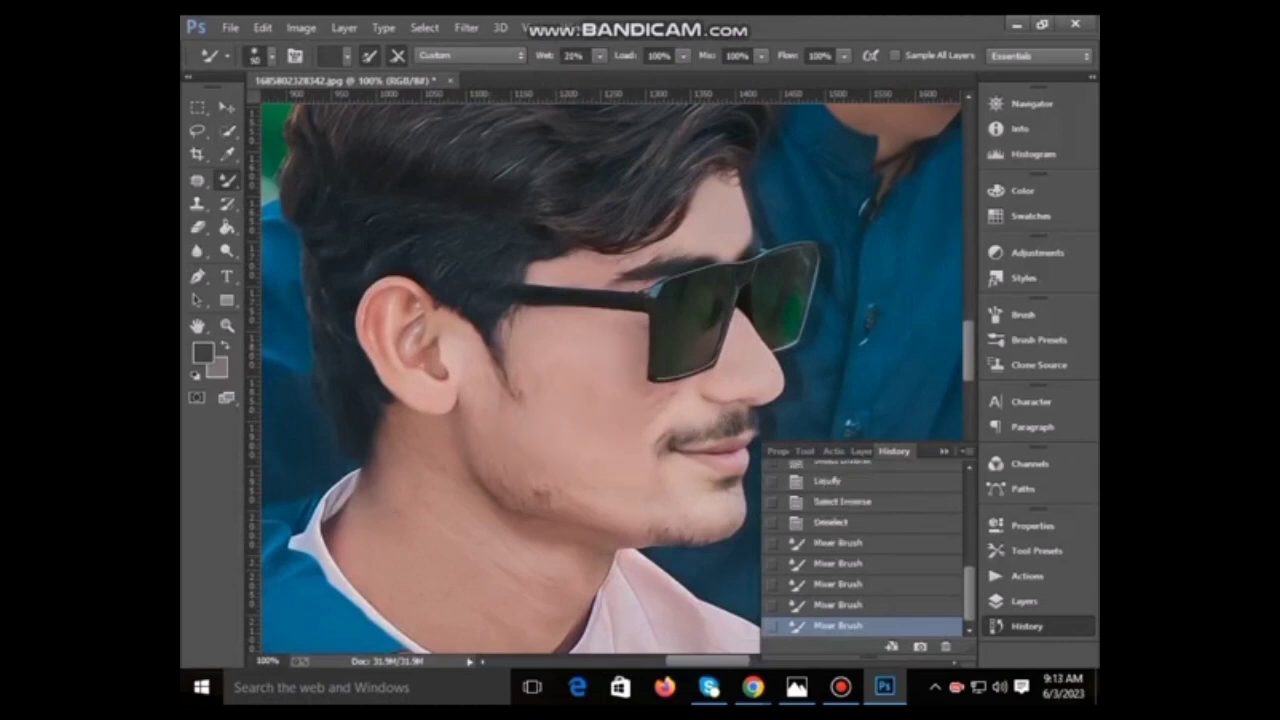
key(bracketleft)
click(544, 497)
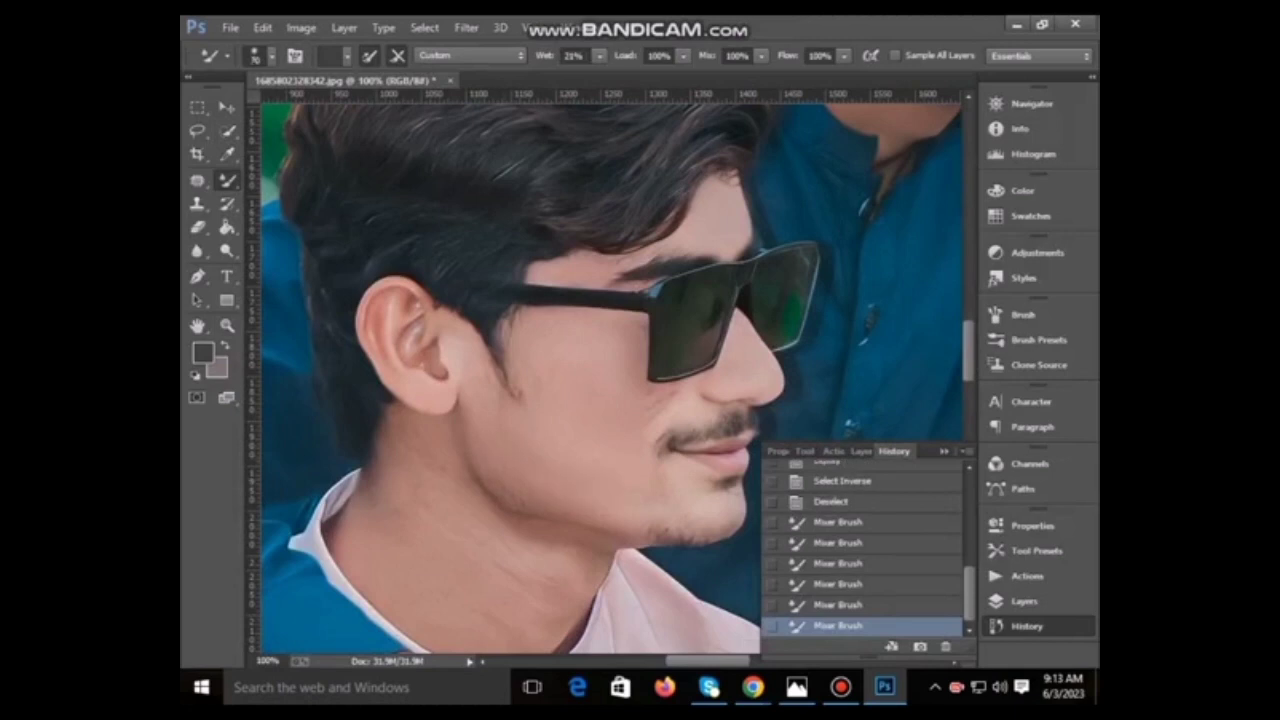
drag(652, 530, 688, 542)
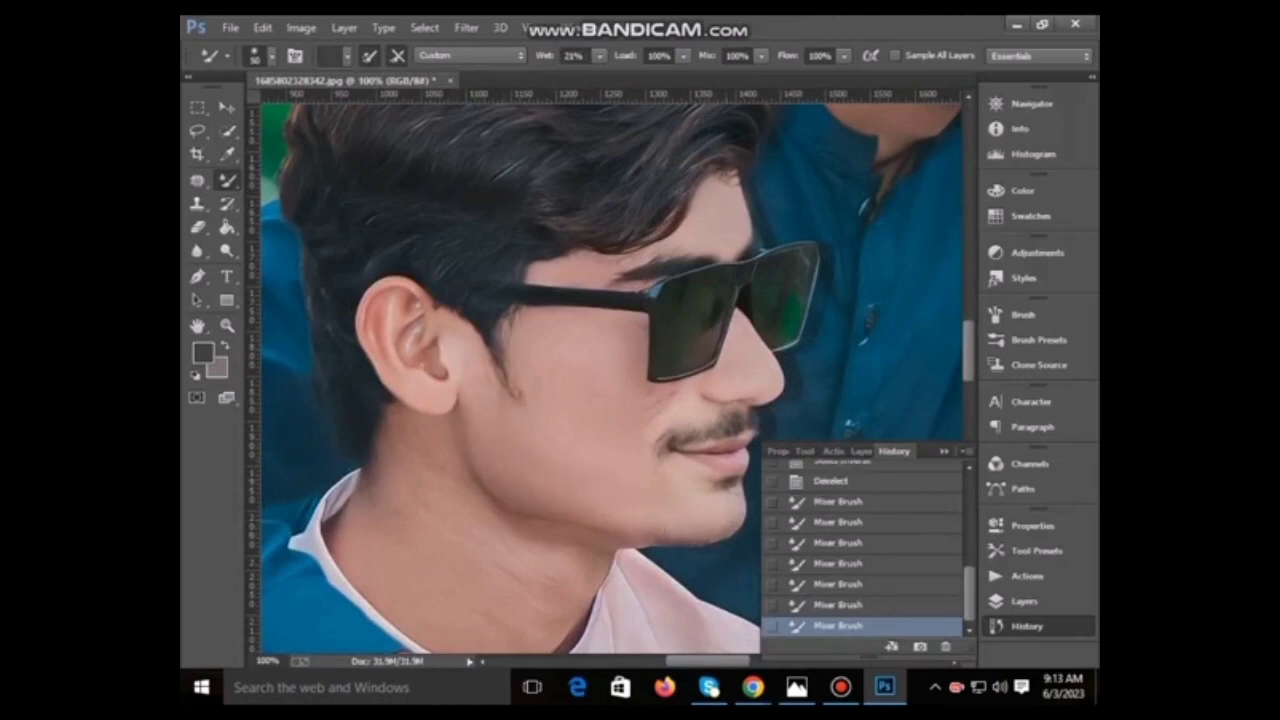
scroll(605, 380, up, 3)
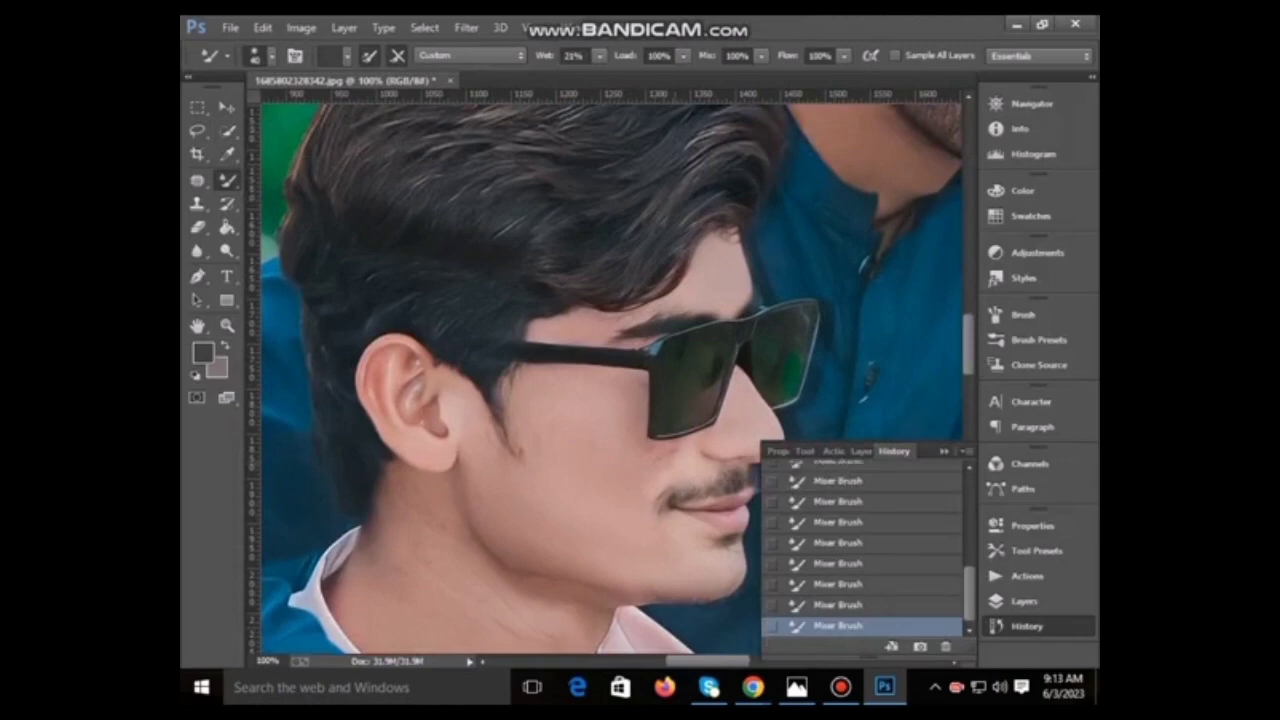
- Switch to the YouTube window and play the Khamoshiyan lofi track
click(532, 687)
click(651, 175)
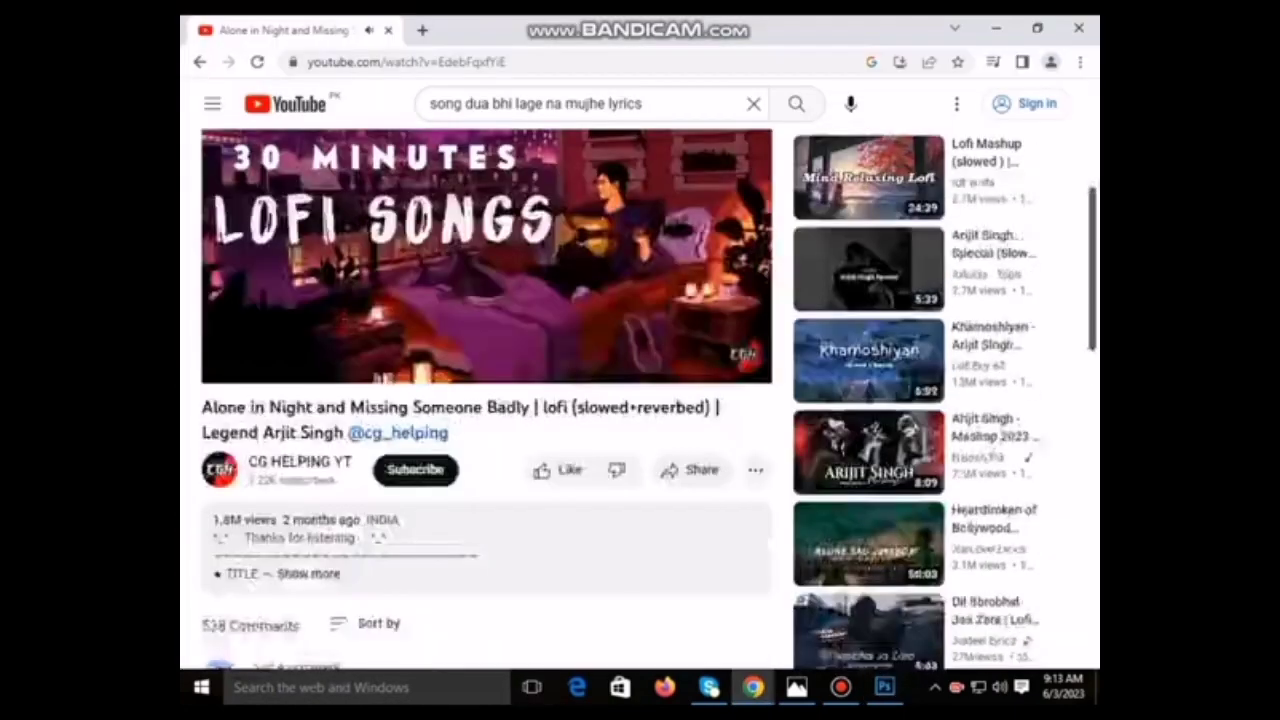
click(275, 362)
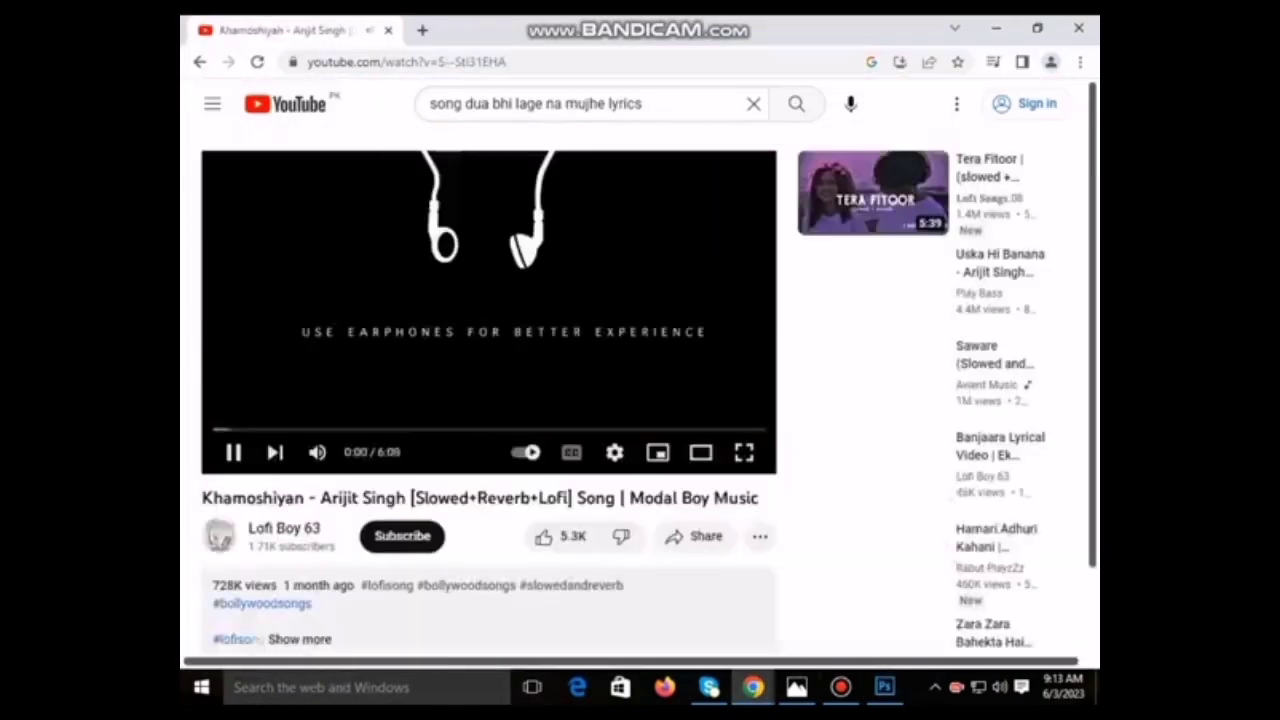
click(578, 687)
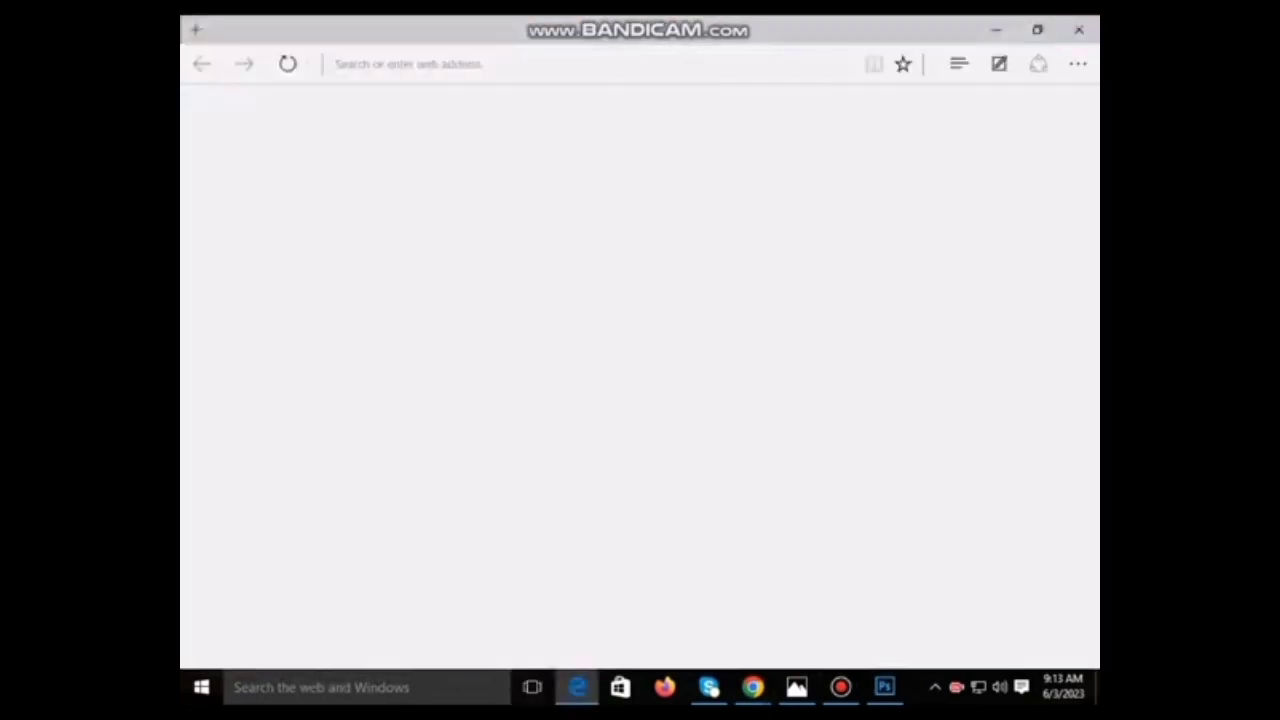
click(532, 687)
- Back in Photoshop, move down the canvas to mixer-brush the seated man's hands and shirt
click(860, 200)
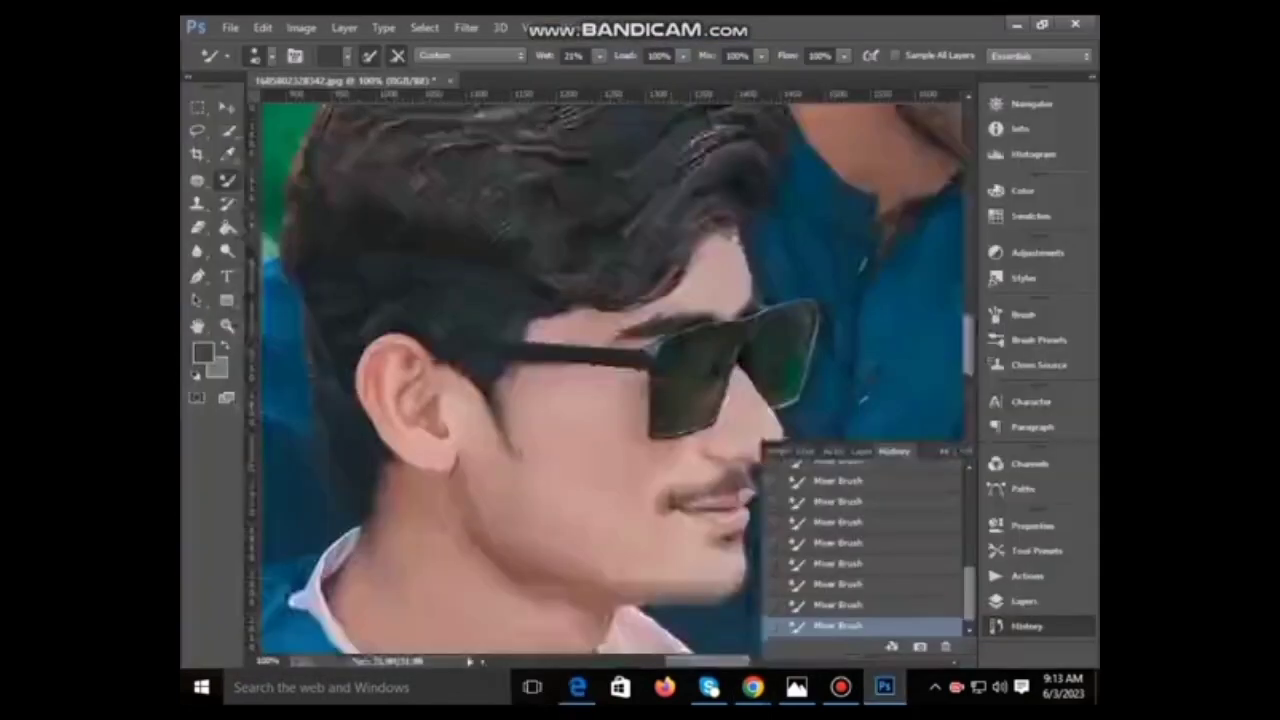
scroll(610, 380, down, 3)
scroll(610, 380, up, 1)
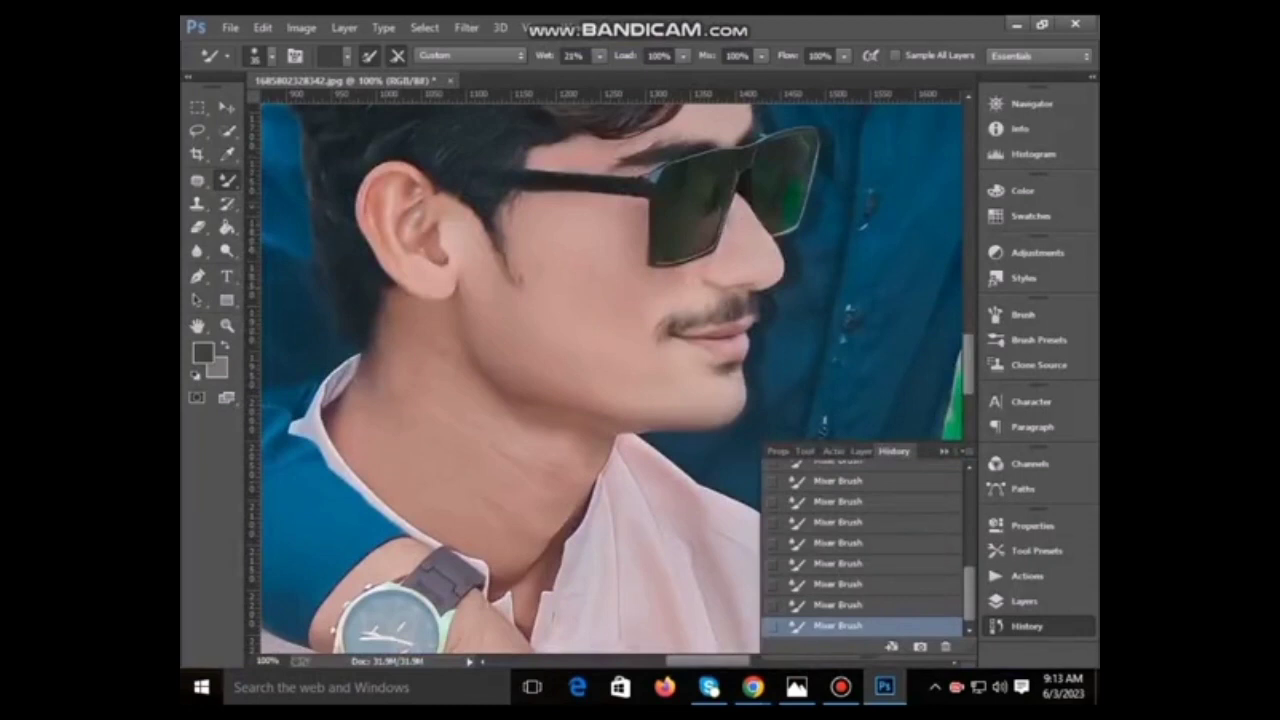
scroll(610, 380, down, 3)
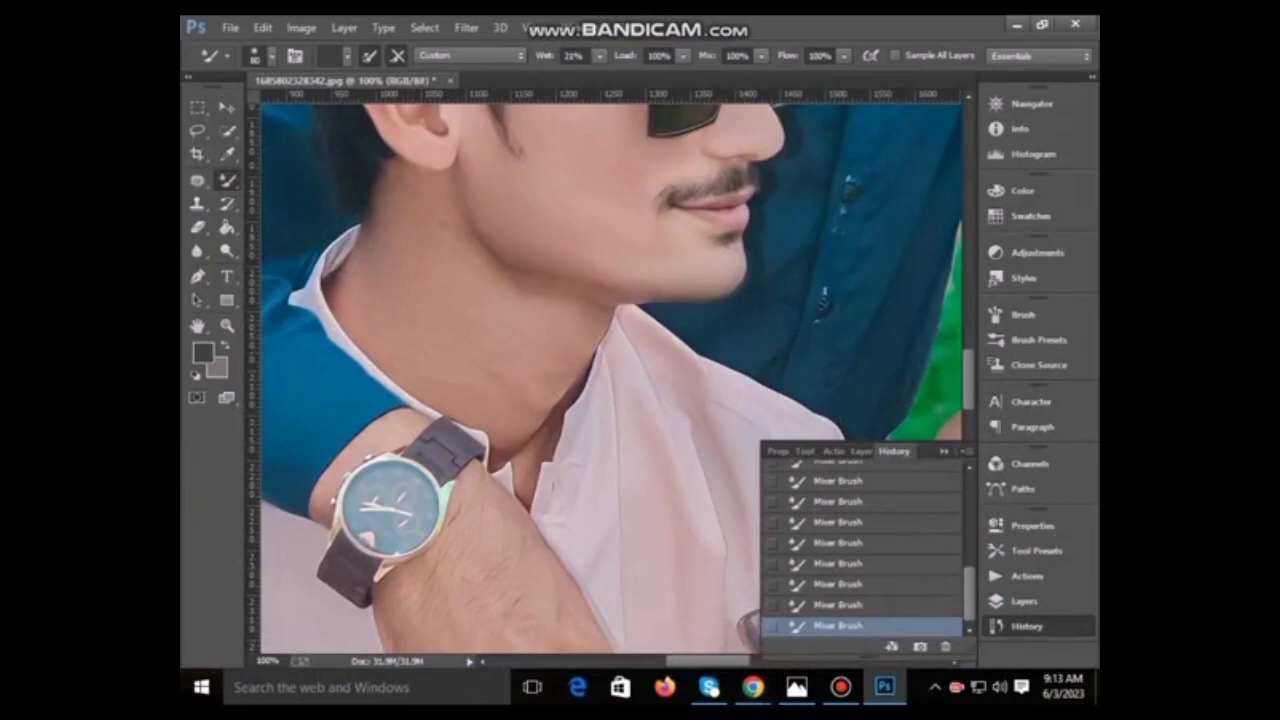
scroll(610, 380, up, 2)
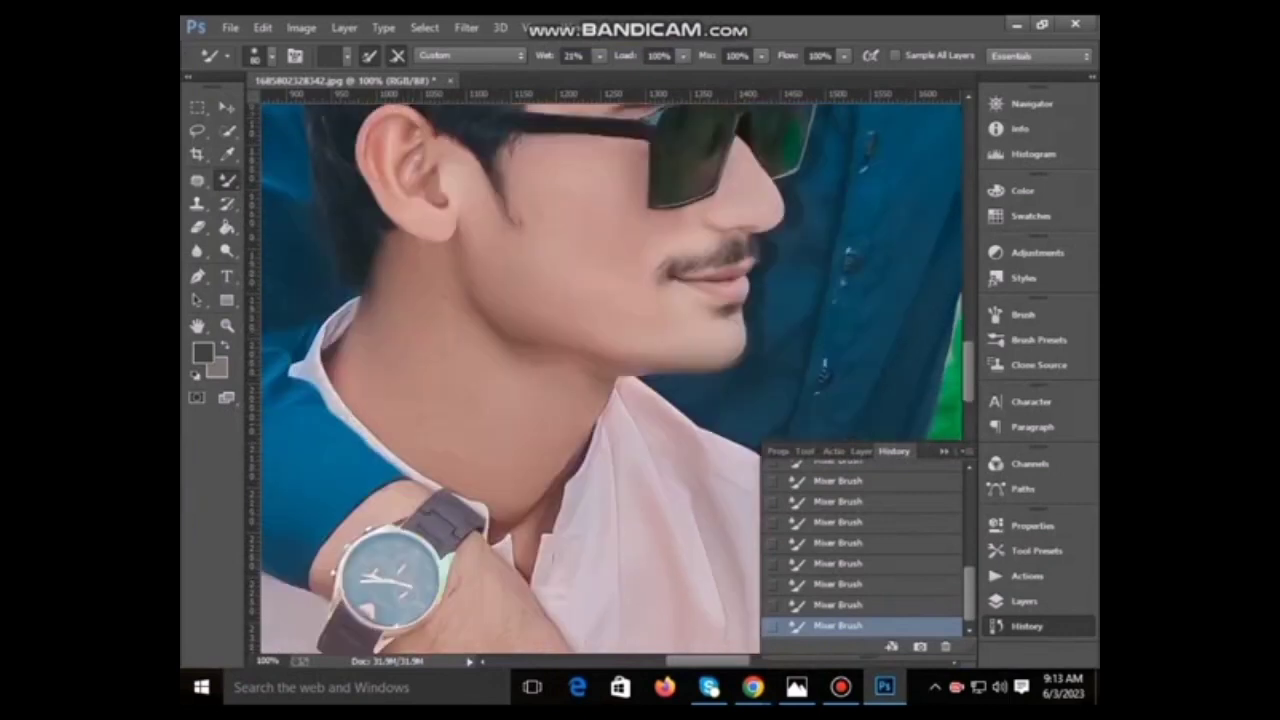
scroll(610, 380, up, 2)
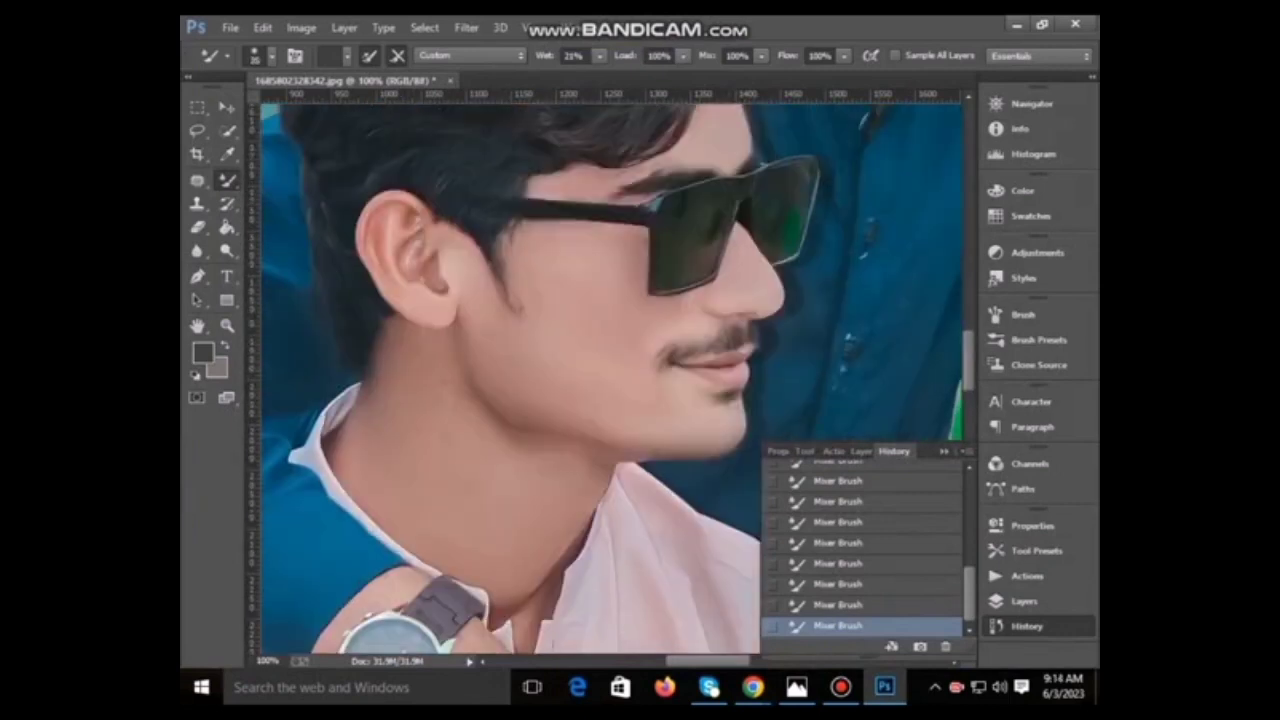
scroll(610, 380, down, 7)
scroll(610, 380, down, 3)
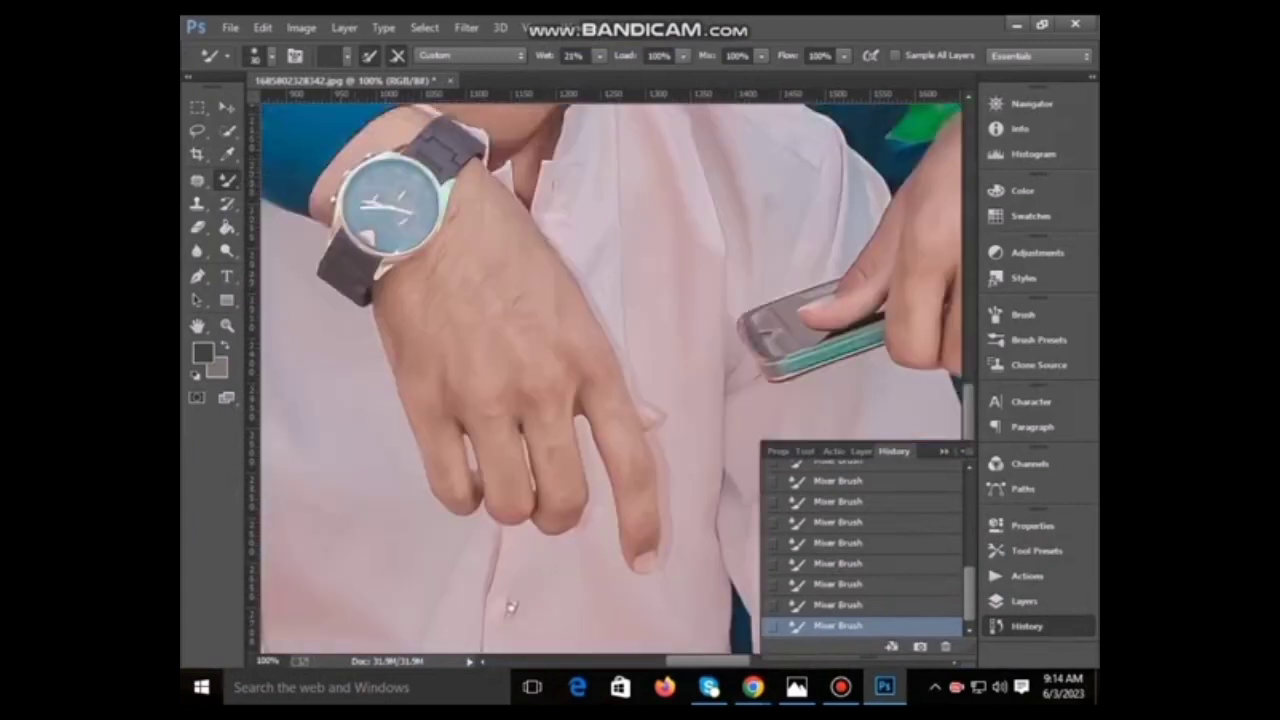
scroll(610, 380, down, 1)
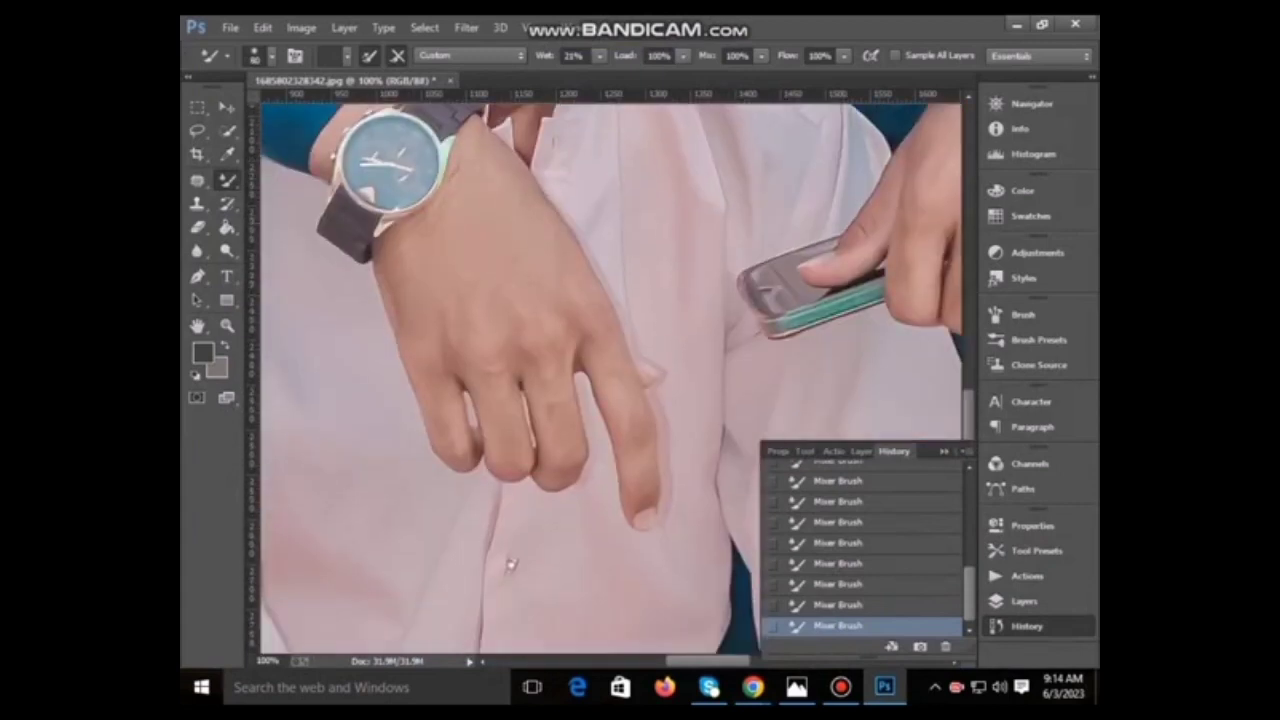
scroll(610, 380, down, 2)
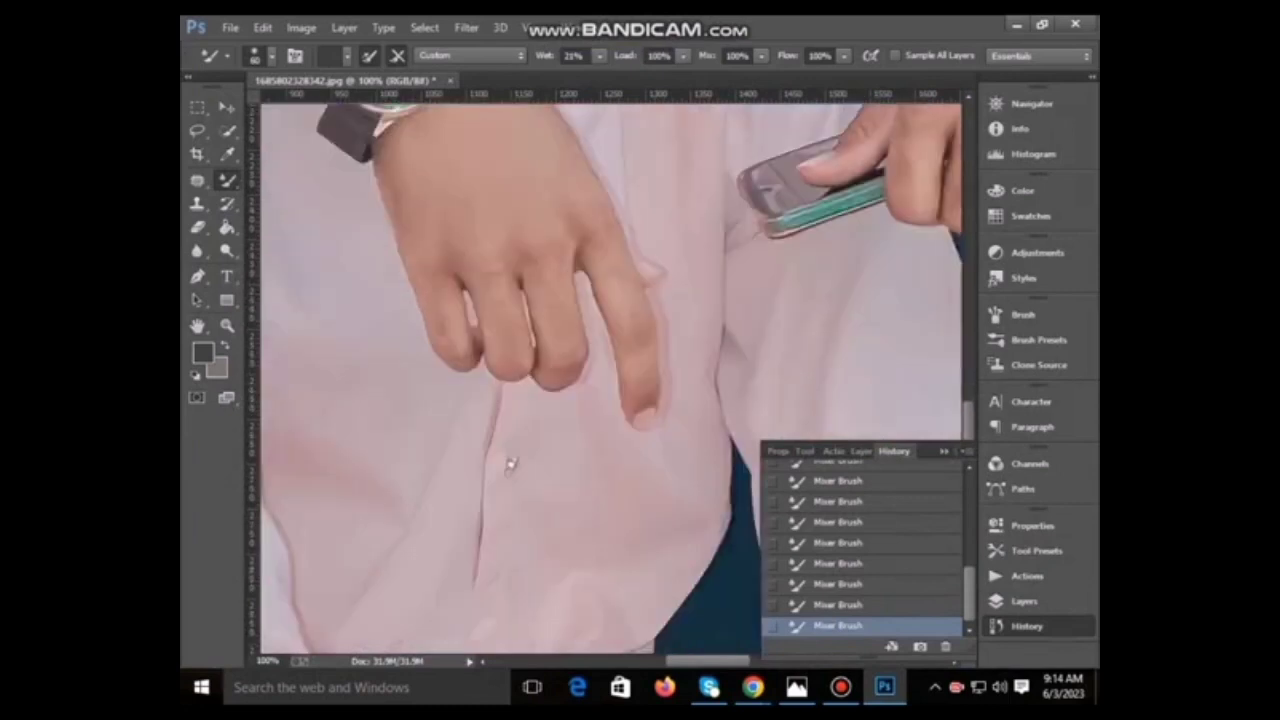
- Change the zoom level, then continue Mixer Brush smoothing down over the trousers
key(z)
key(ctrl+0)
key(ctrl+plus)
key(ctrl+plus)
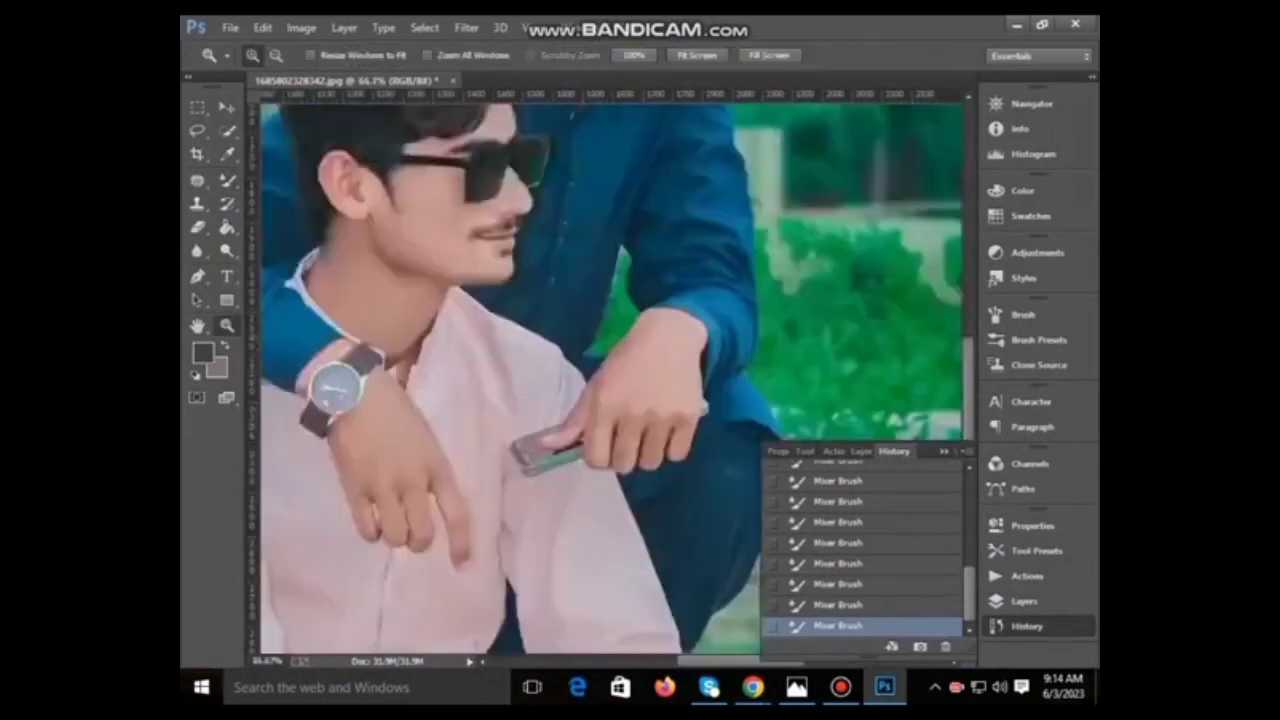
key(ctrl+plus)
key(b)
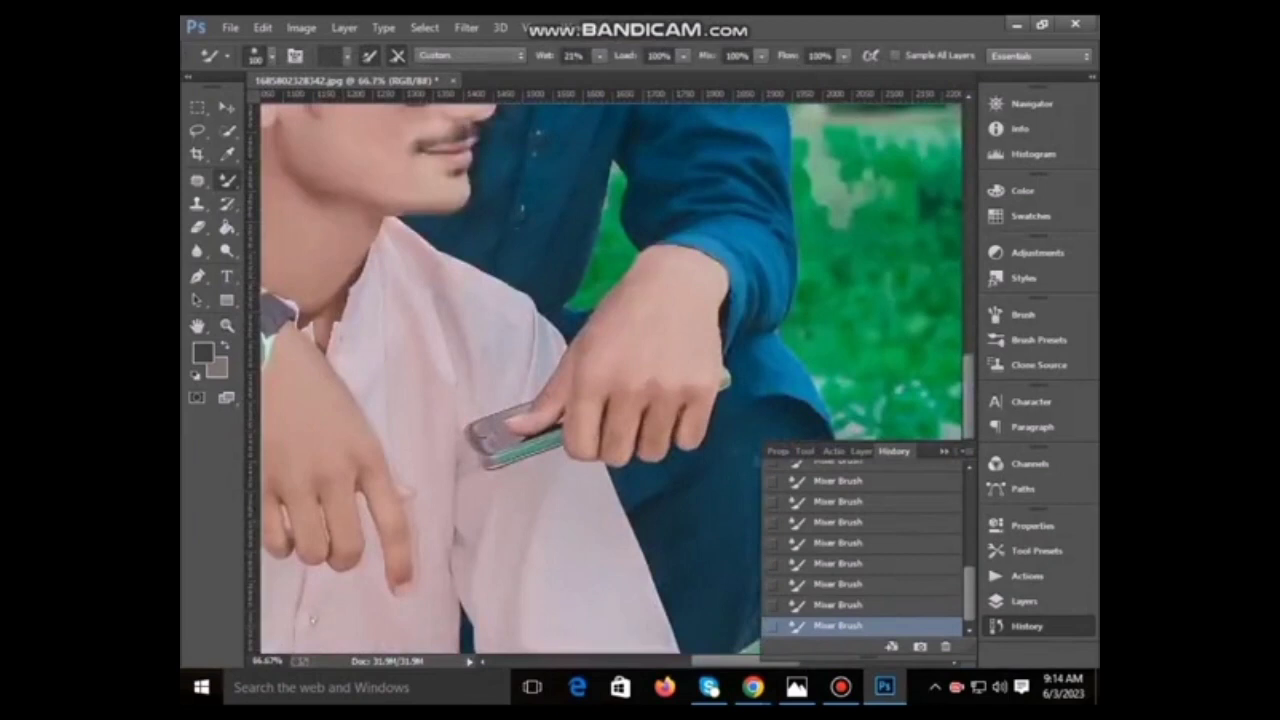
scroll(610, 380, down, 2)
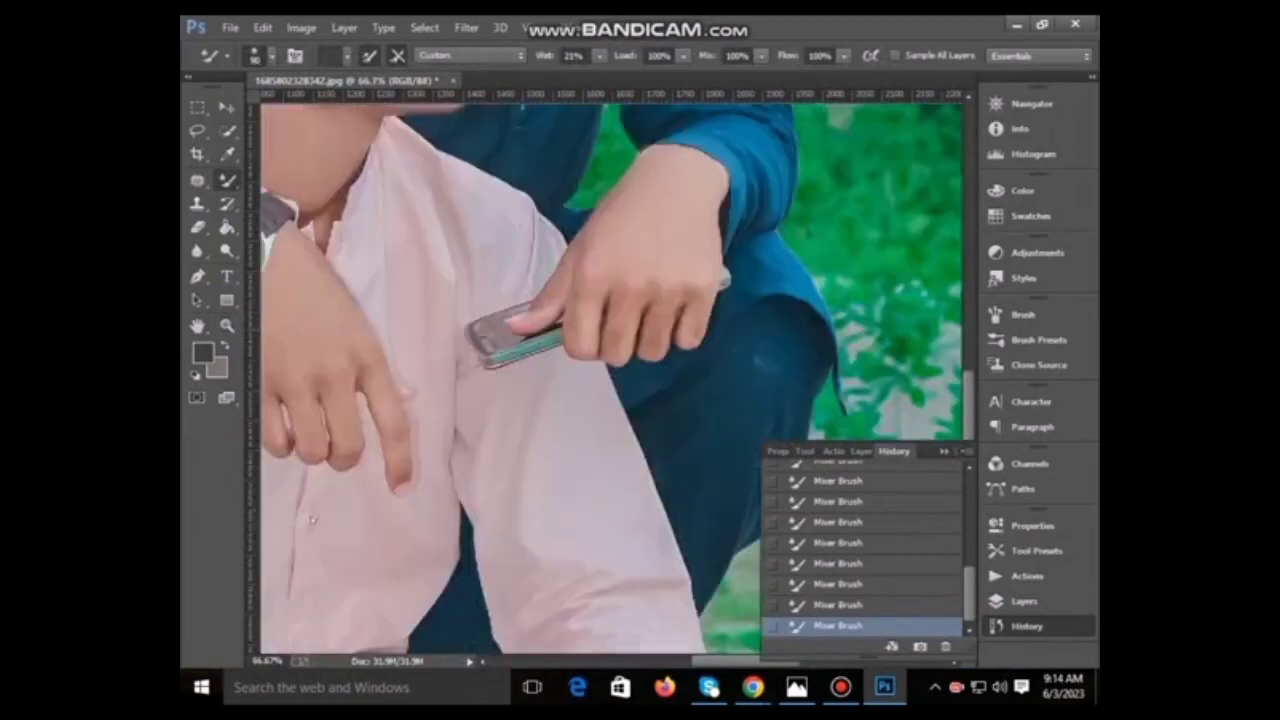
scroll(610, 380, down, 5)
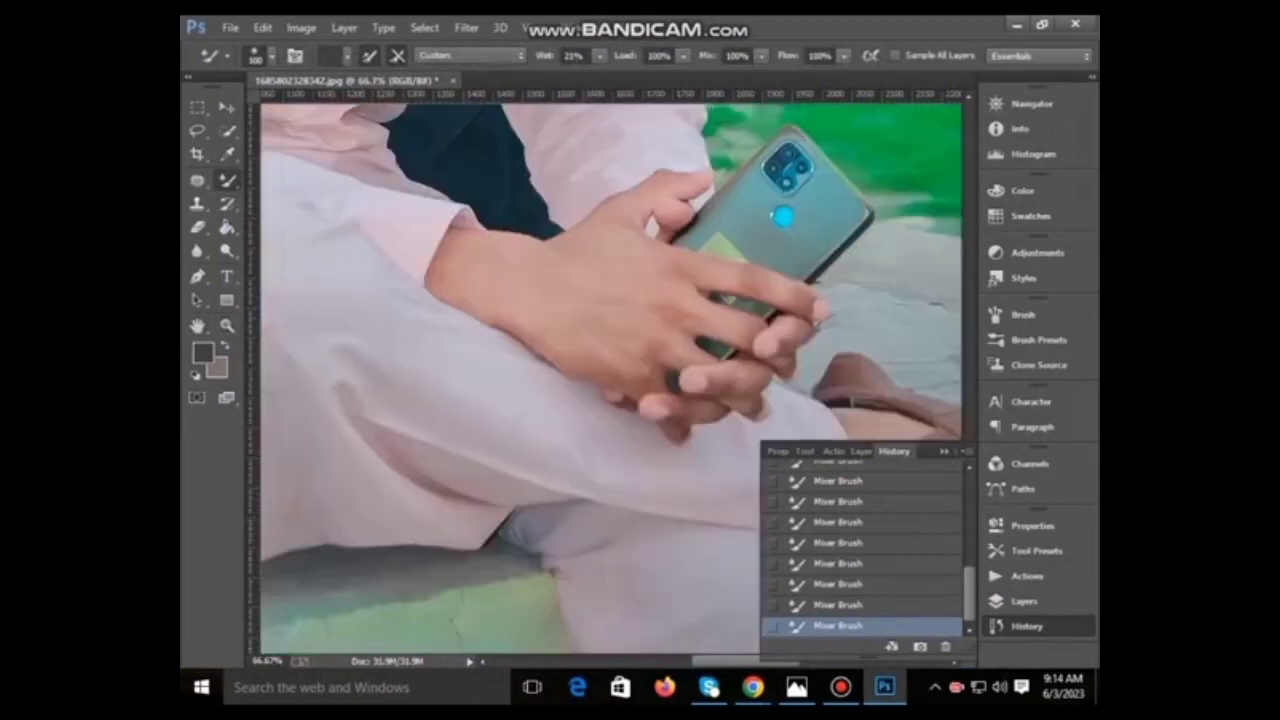
scroll(610, 380, down, 3)
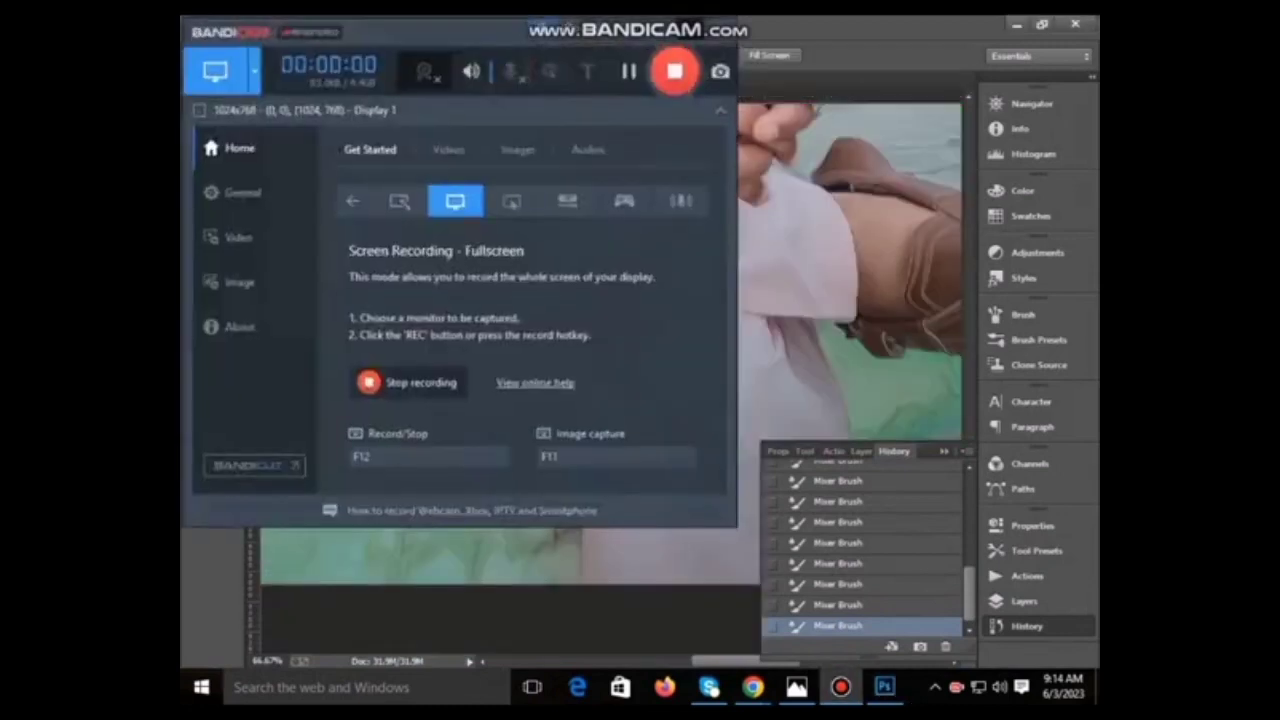
- Fit the whole photo on screen and open it in the Camera Raw Filter
key(z)
right_click(706, 179)
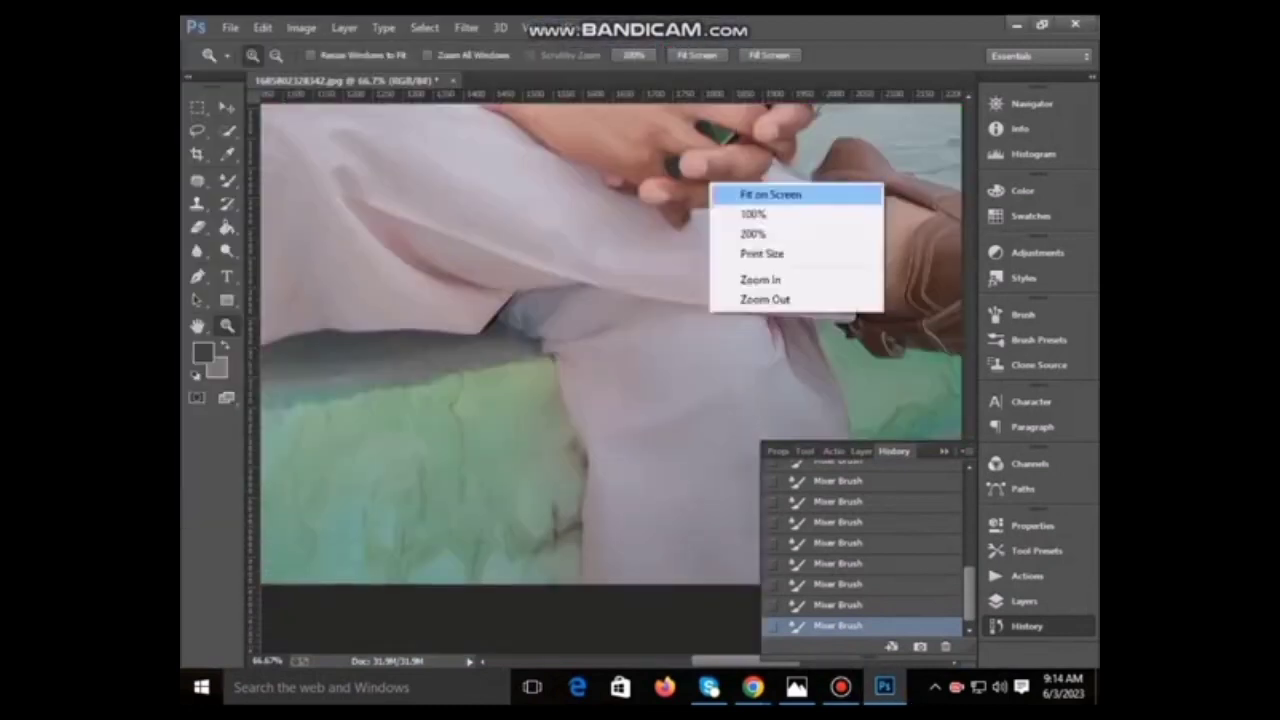
click(765, 192)
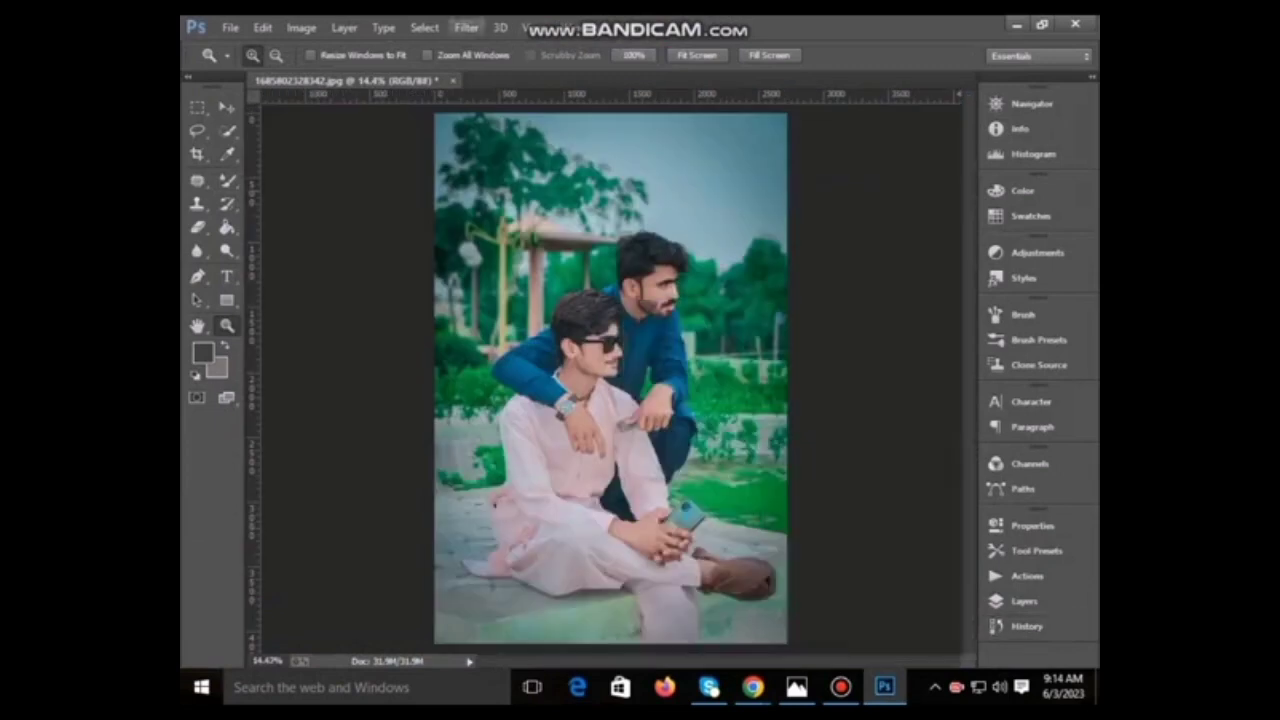
click(466, 27)
click(512, 131)
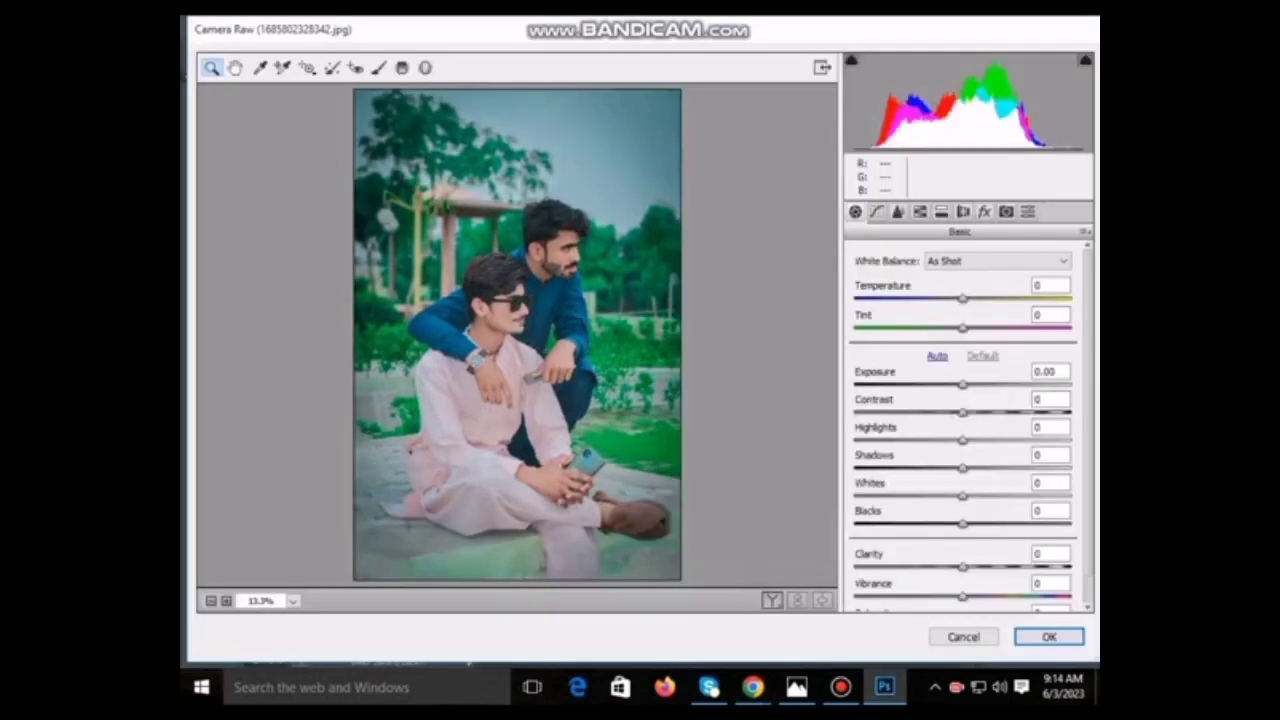
- Set Basic Contrast -43, Highlights +9, Shadows -27, Whites -42 and Blacks about +30
text(-43)
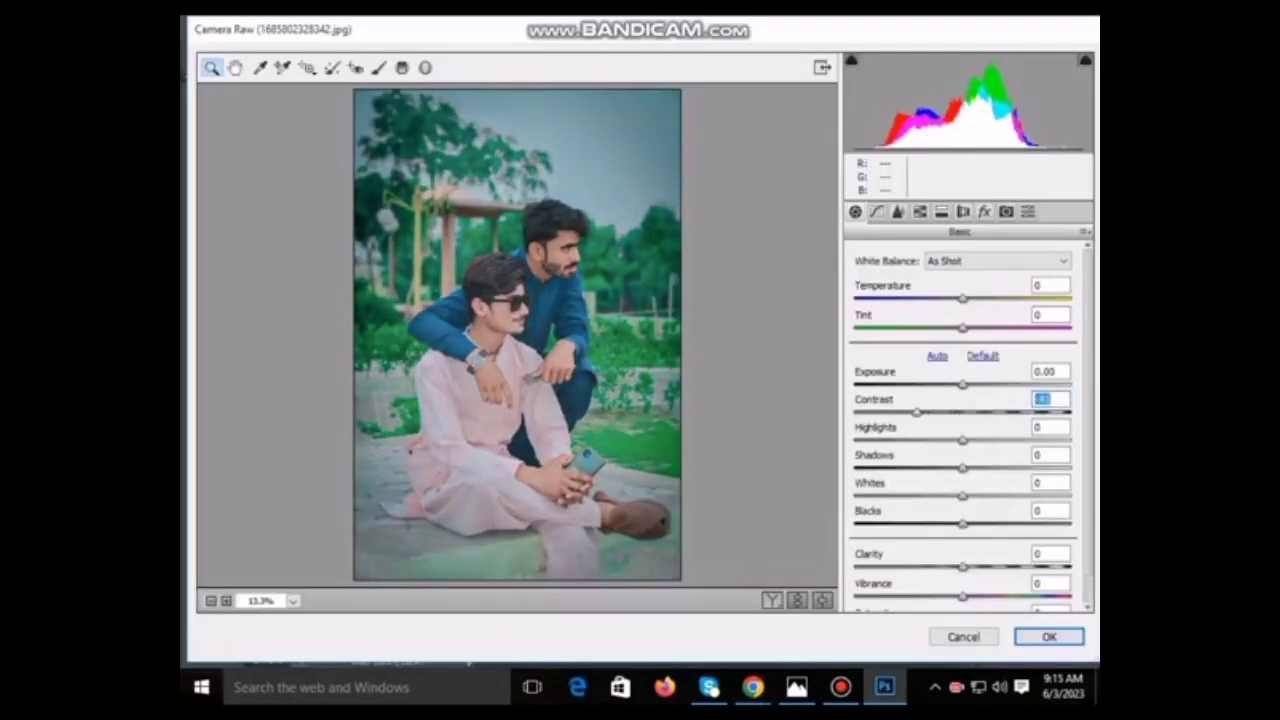
key(Tab)
text(+9)
key(Tab)
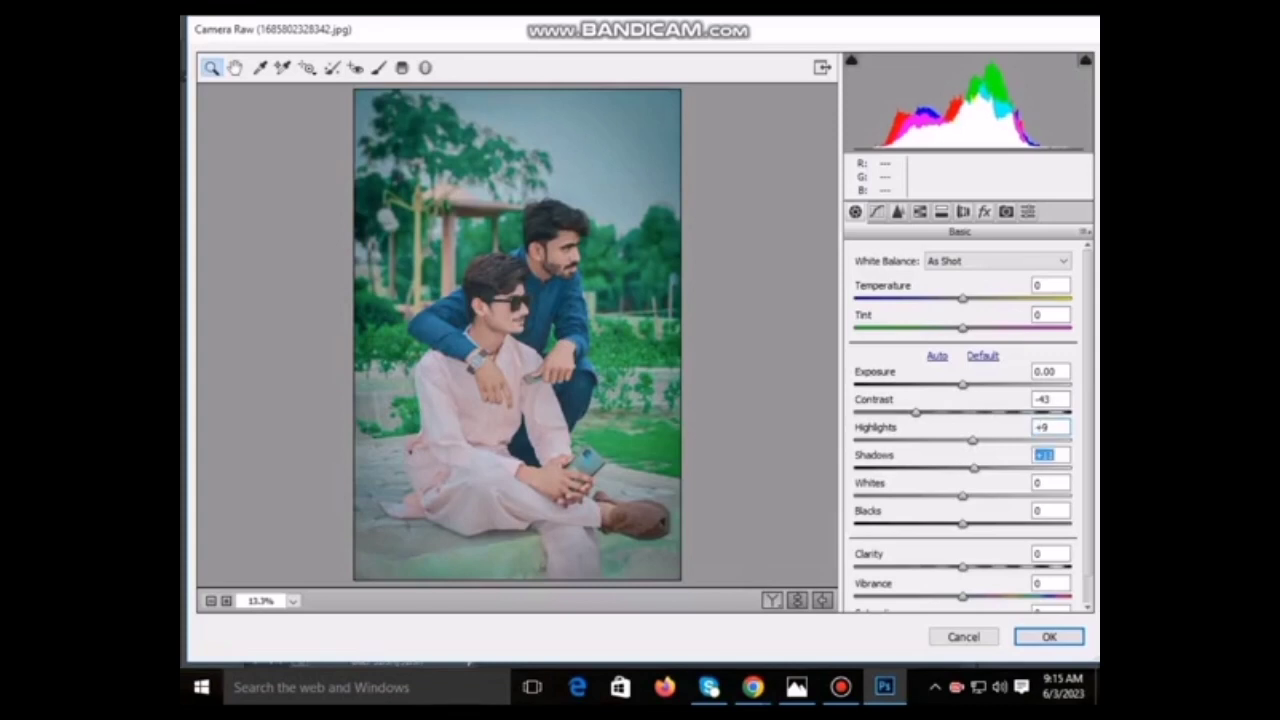
key(shift+Up)
key(shift+Down)
key(shift+Down)
key(shift+Down)
key(shift+Down)
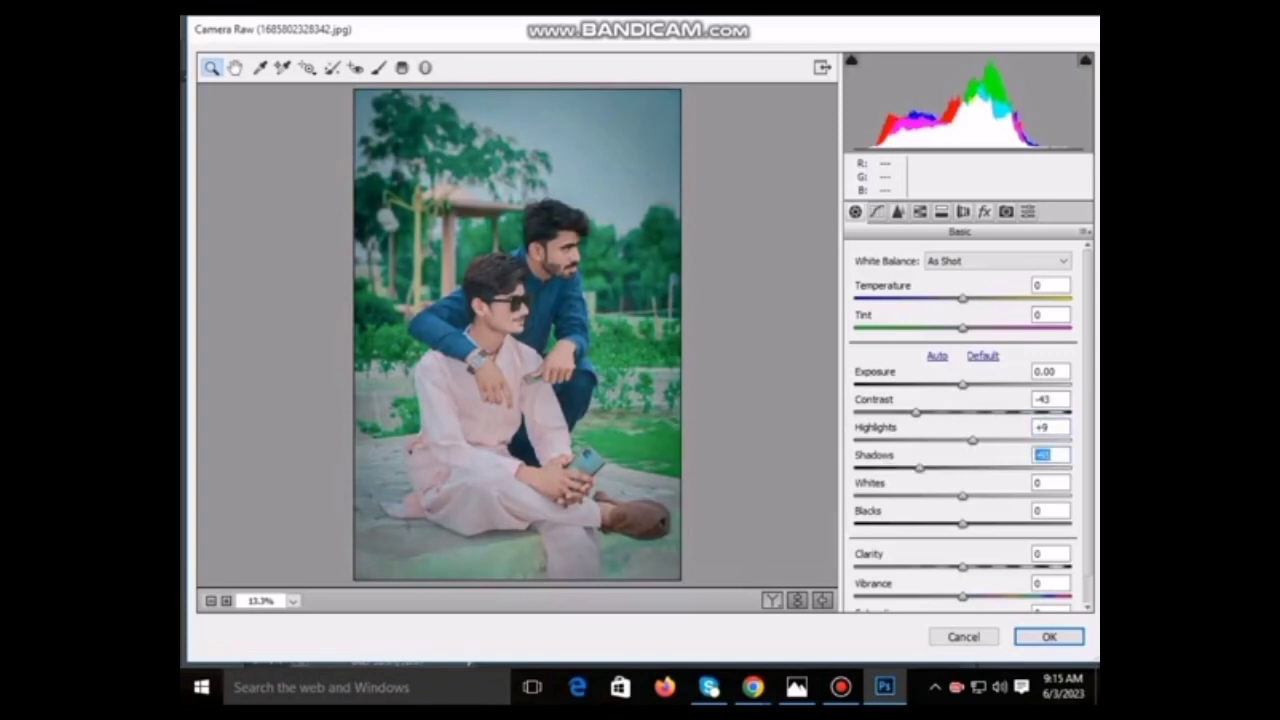
key(Tab)
key(shift+Down)
key(shift+Down)
key(shift+Down)
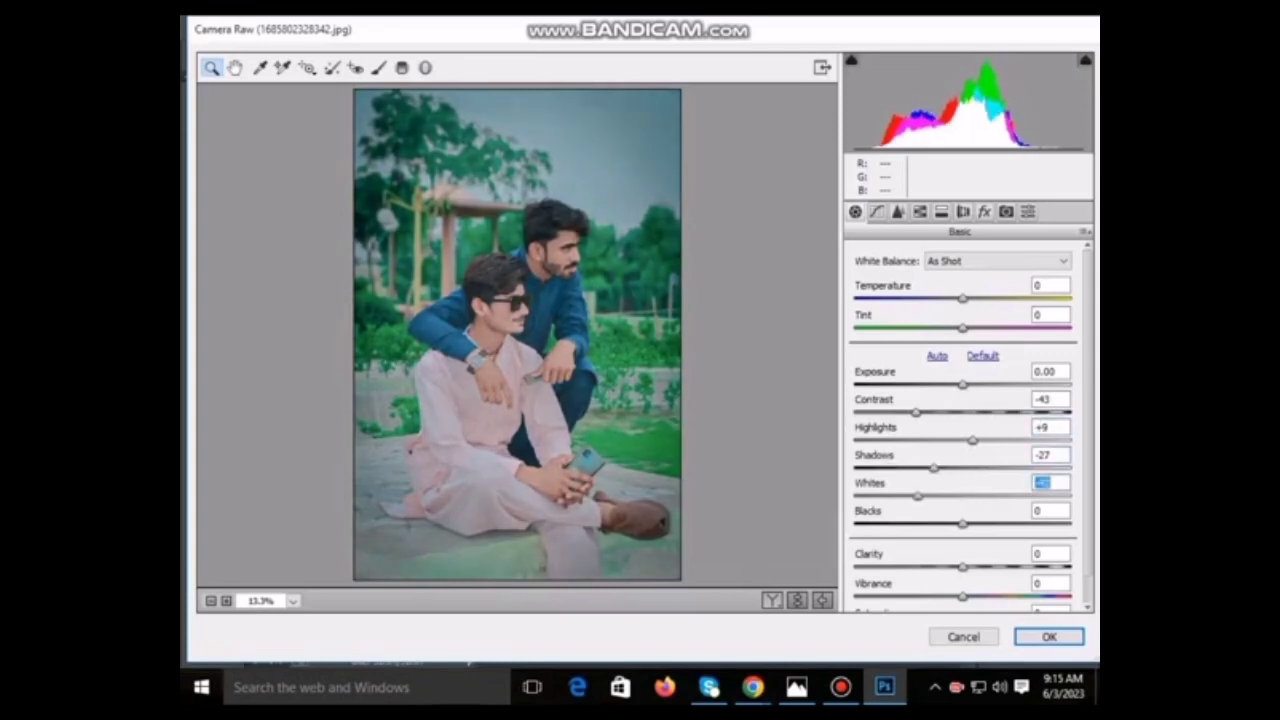
key(Tab)
key(shift+Up)
key(shift+Up)
key(shift+Up)
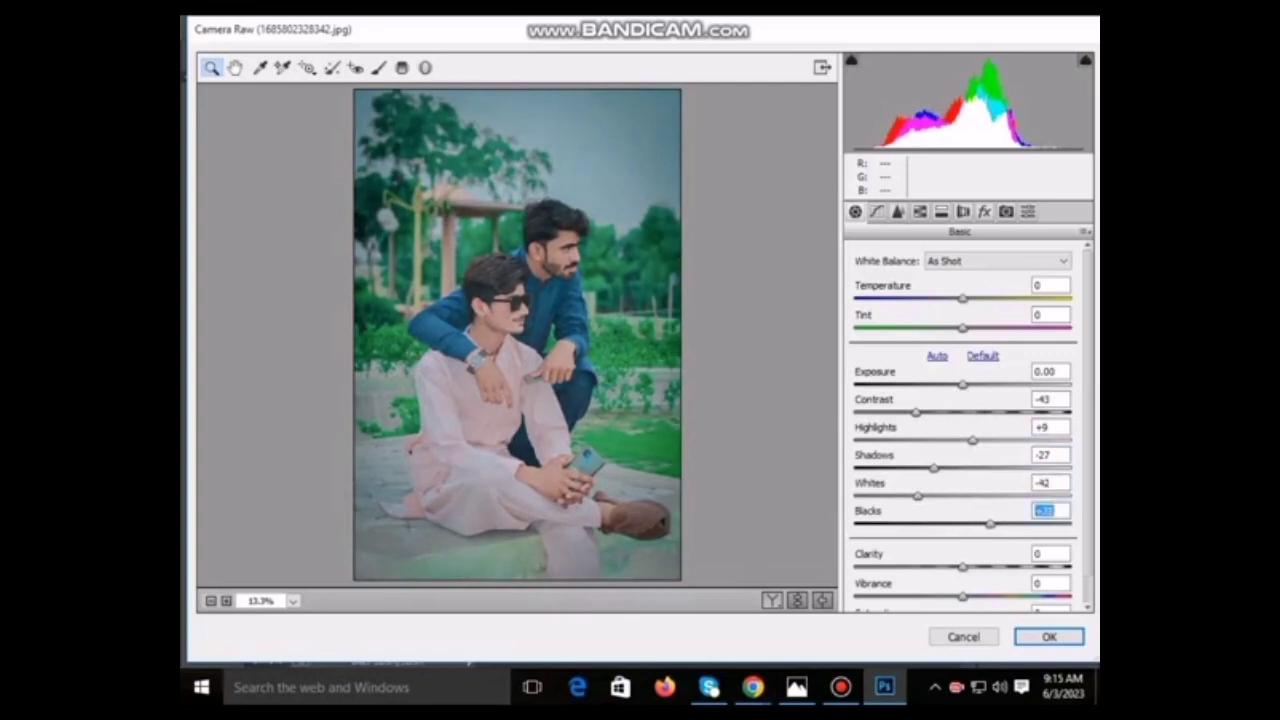
key(ctrl+alt+4)
- Raise Reds saturation to +31 and lower Oranges saturation to -21
key(shift+Up)
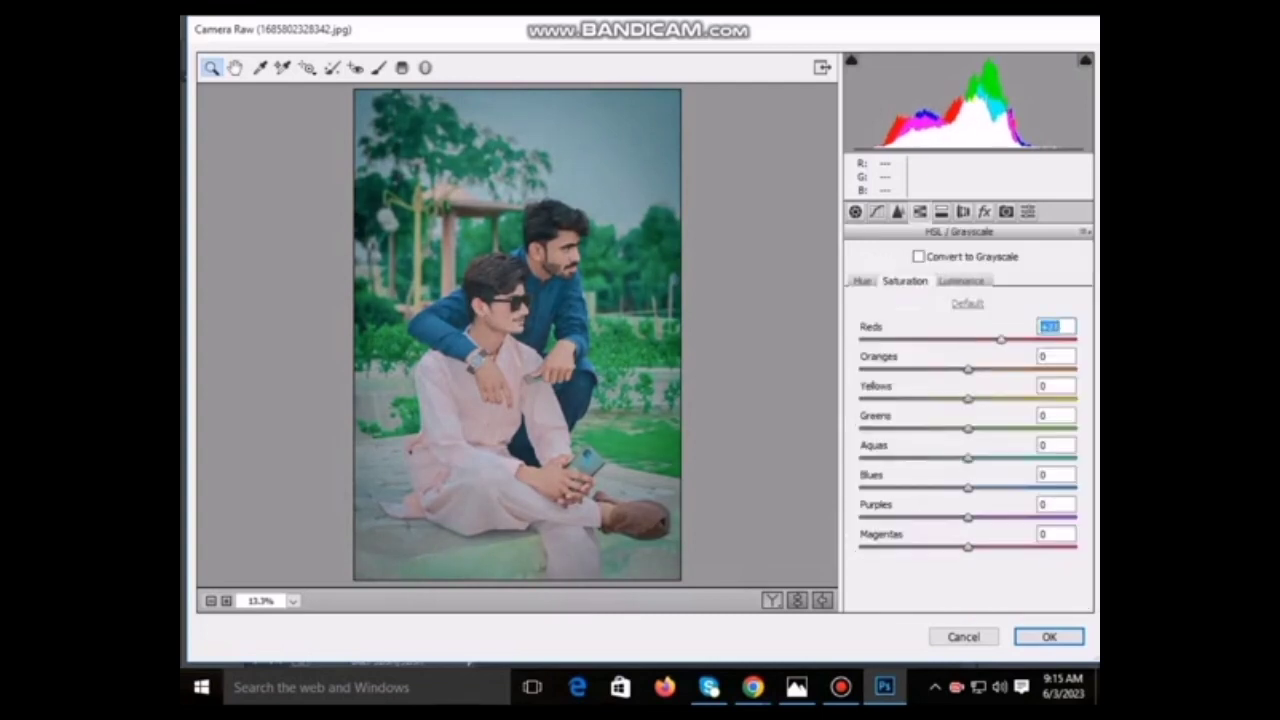
key(shift+Up)
key(shift+Up)
key(Up)
key(Tab)
key(shift+Down)
key(shift+Down)
- Brighten Reds luminance to +26, nudging Oranges luminance up slightly
key(ctrl+alt+shift+l)
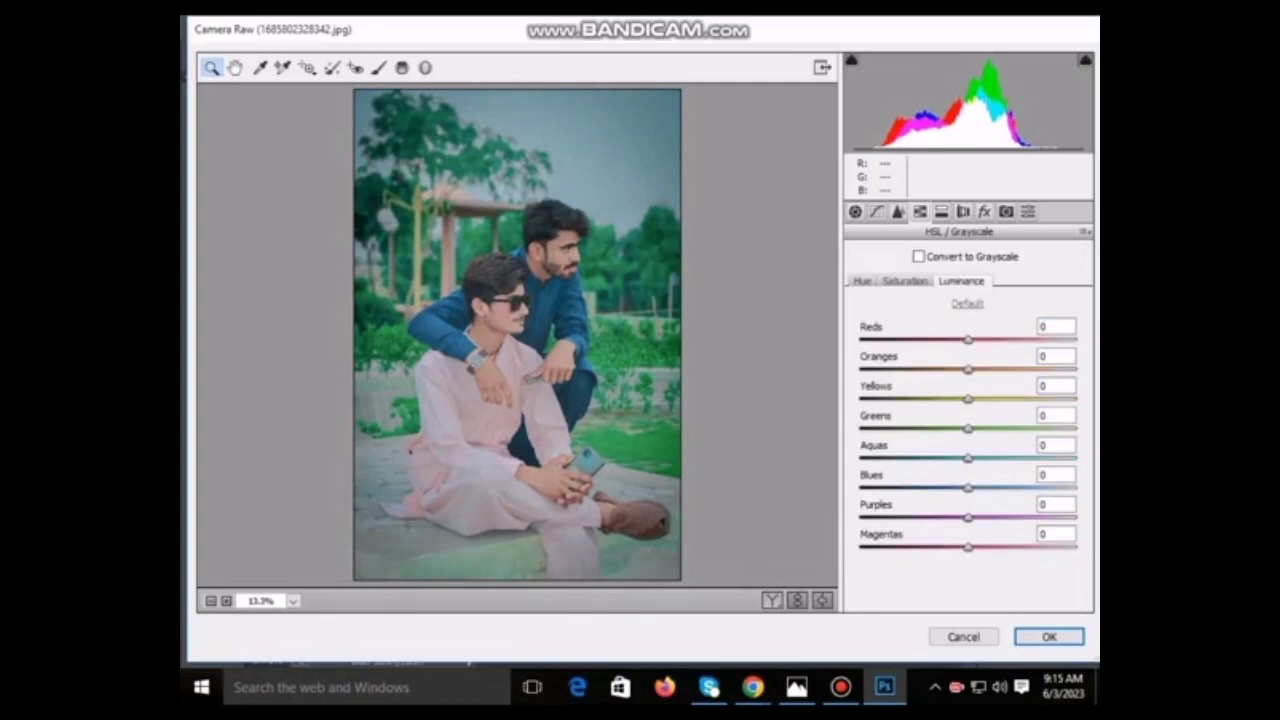
key(Up)
key(Up)
key(Up)
key(shift+Tab)
key(shift+Up)
key(shift+Up)
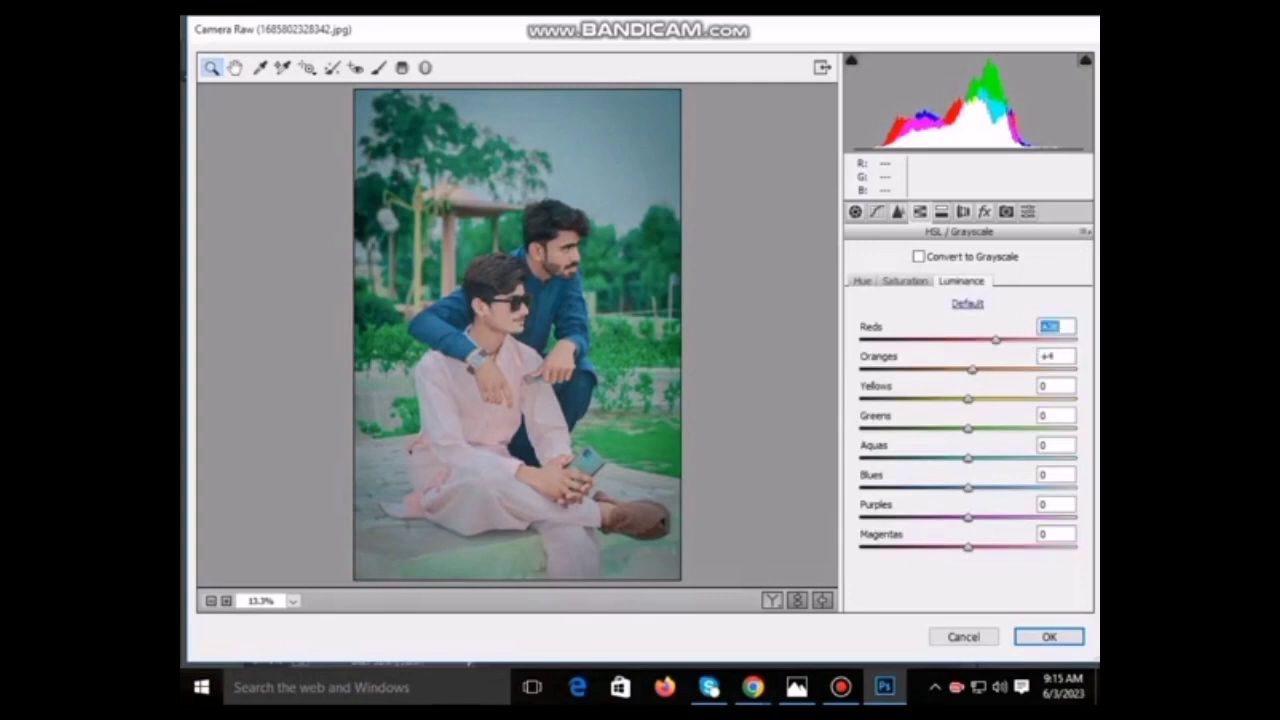
key(Tab)
key(shift+Up)
key(shift+Up)
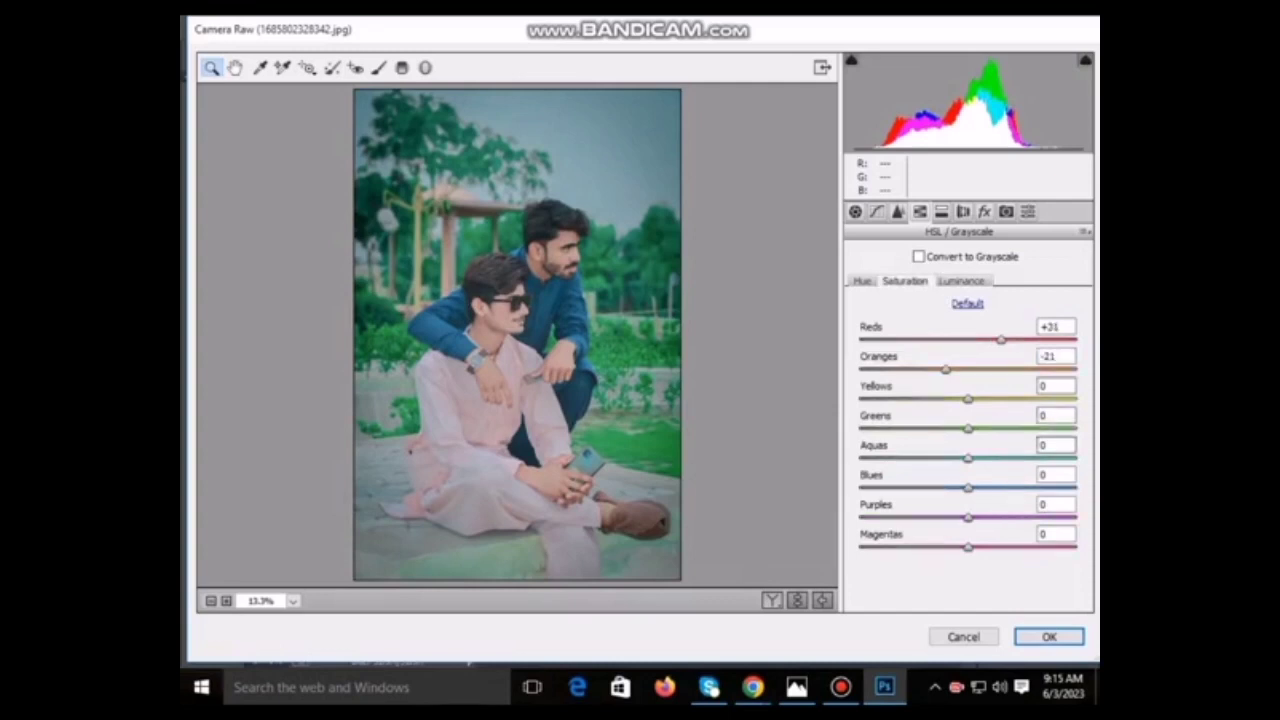
- Boost Blues saturation to +58 and Aquas to about +55, then apply the Camera Raw grade
key(Tab)
key(Tab)
key(Tab)
key(Tab)
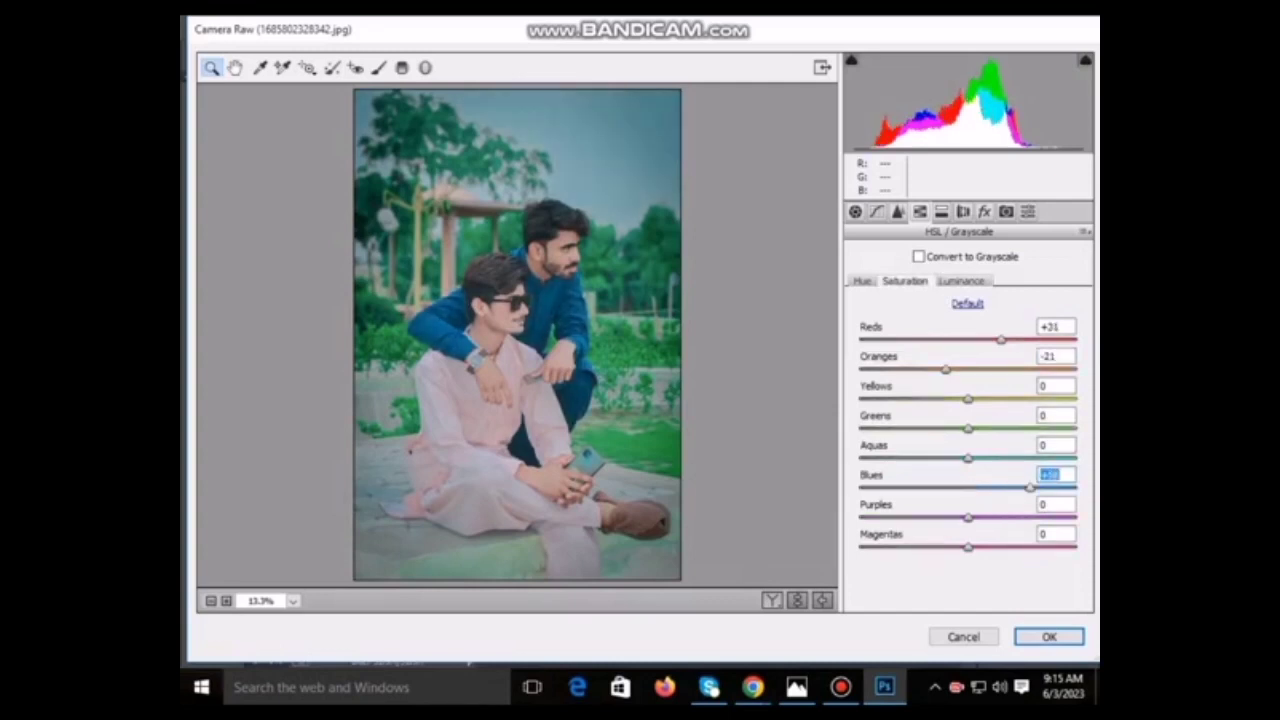
key(shift+Tab)
key(shift+Up)
key(shift+Up)
key(shift+Up)
key(shift+Up)
key(shift+Up)
key(Up)
key(Up)
key(Up)
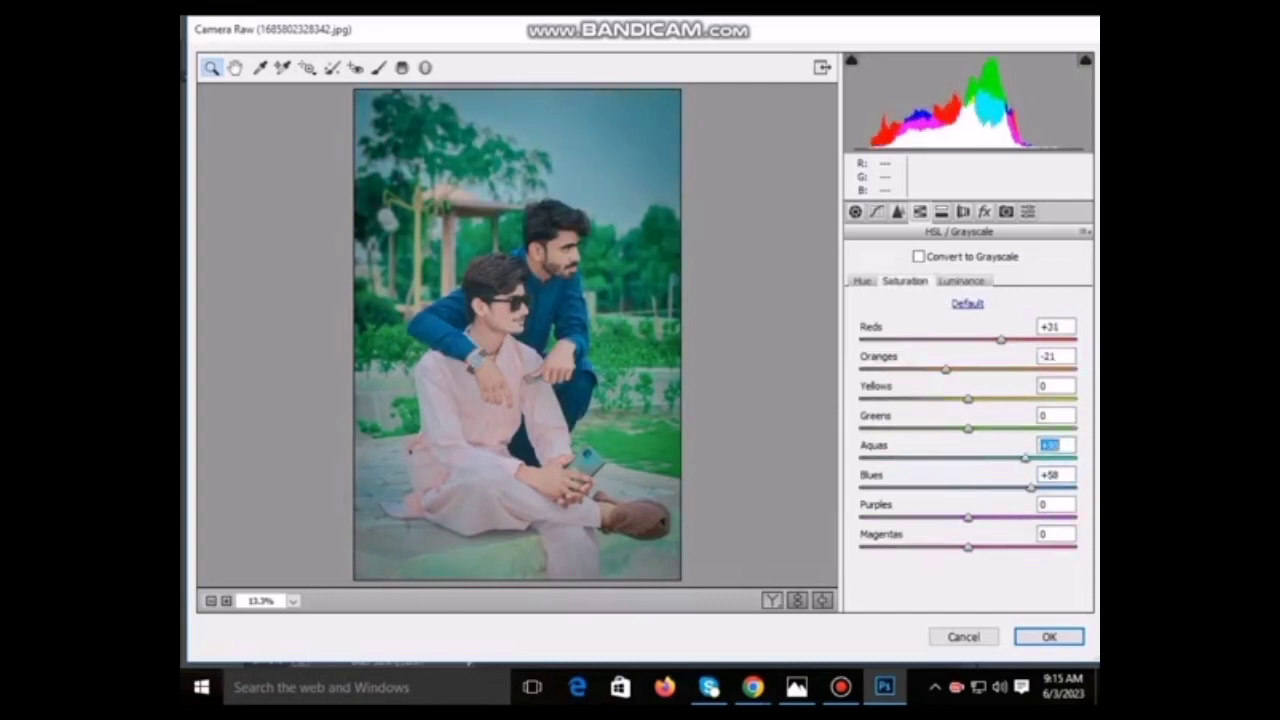
key(Return)
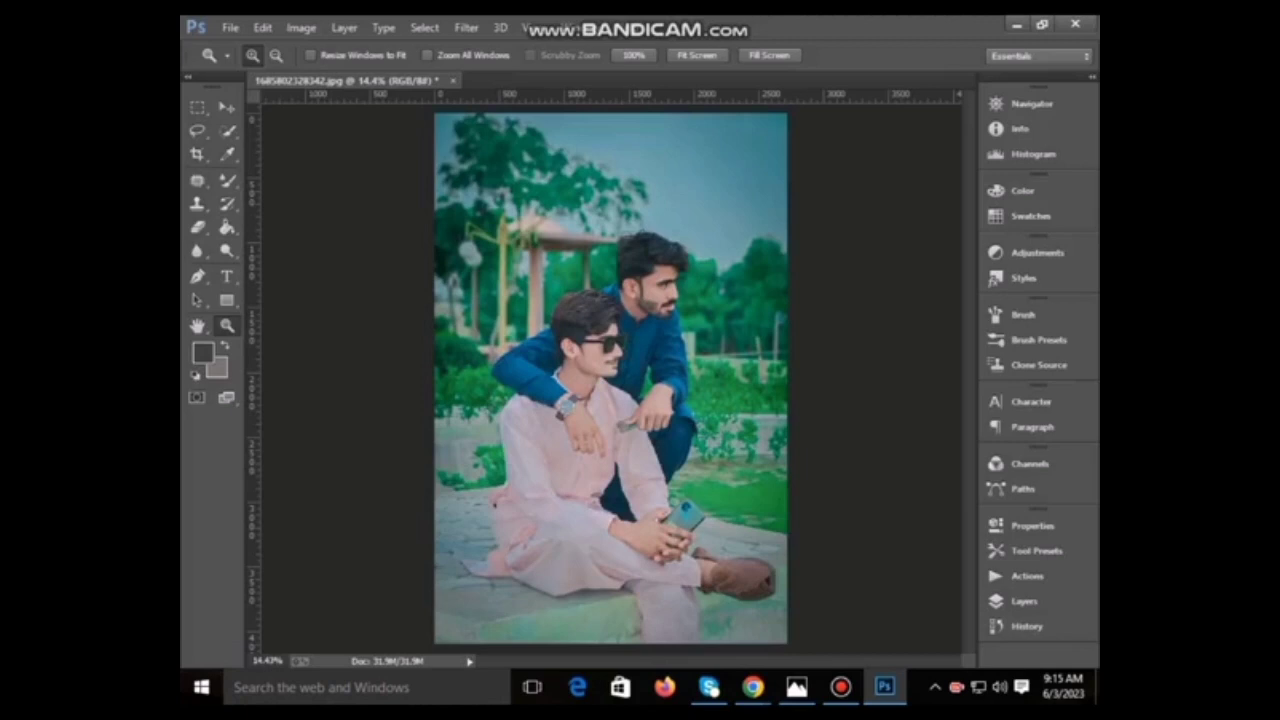
- Launch the Liquify filter on the graded photo from the Filter menu
click(466, 27)
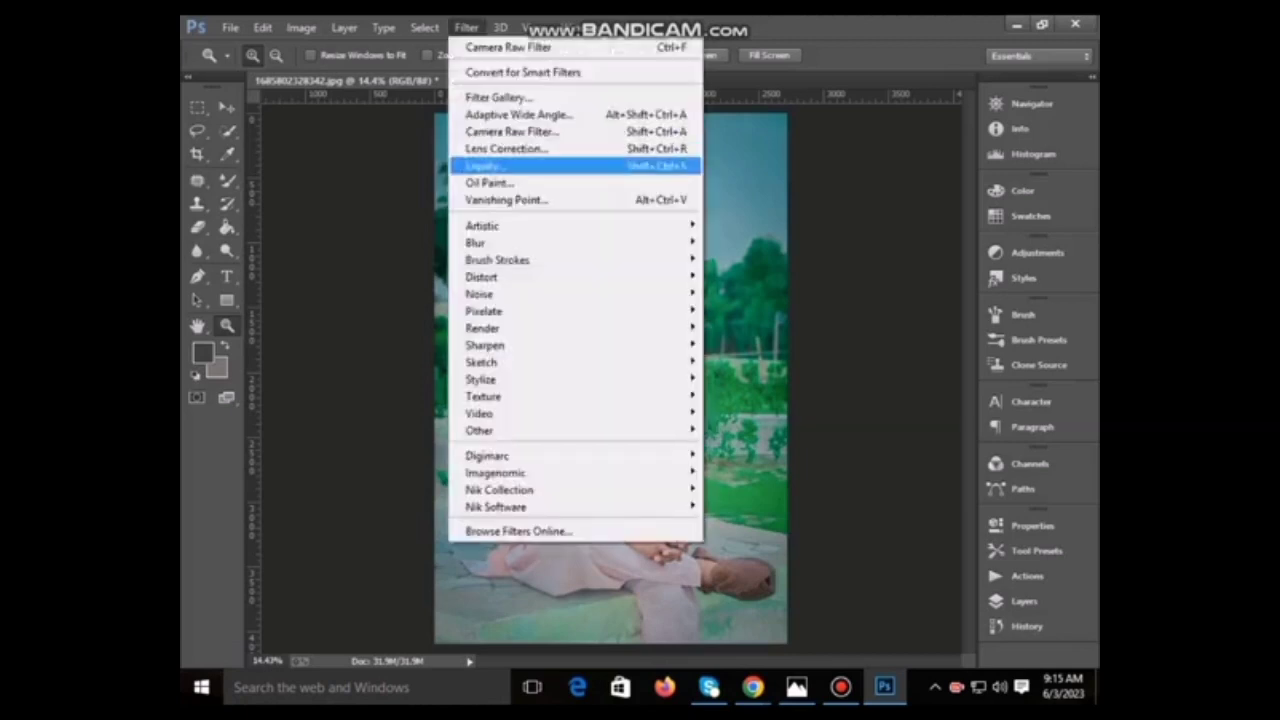
key(Return)
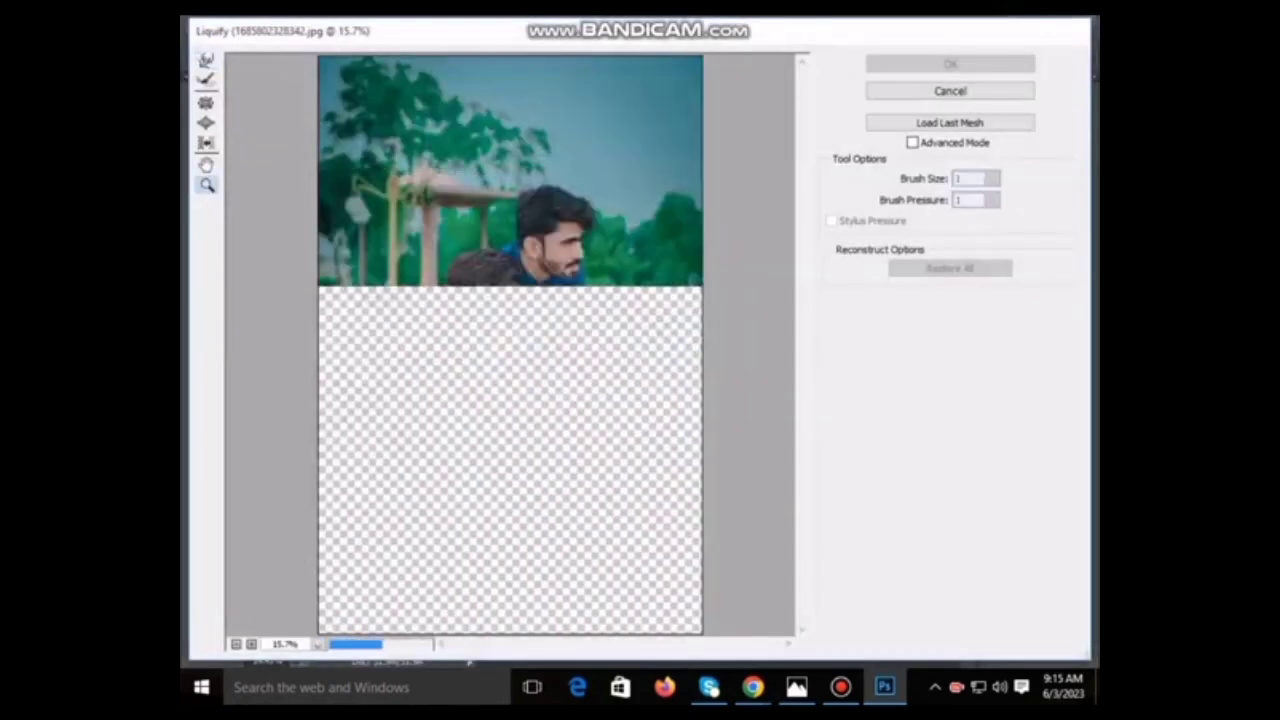